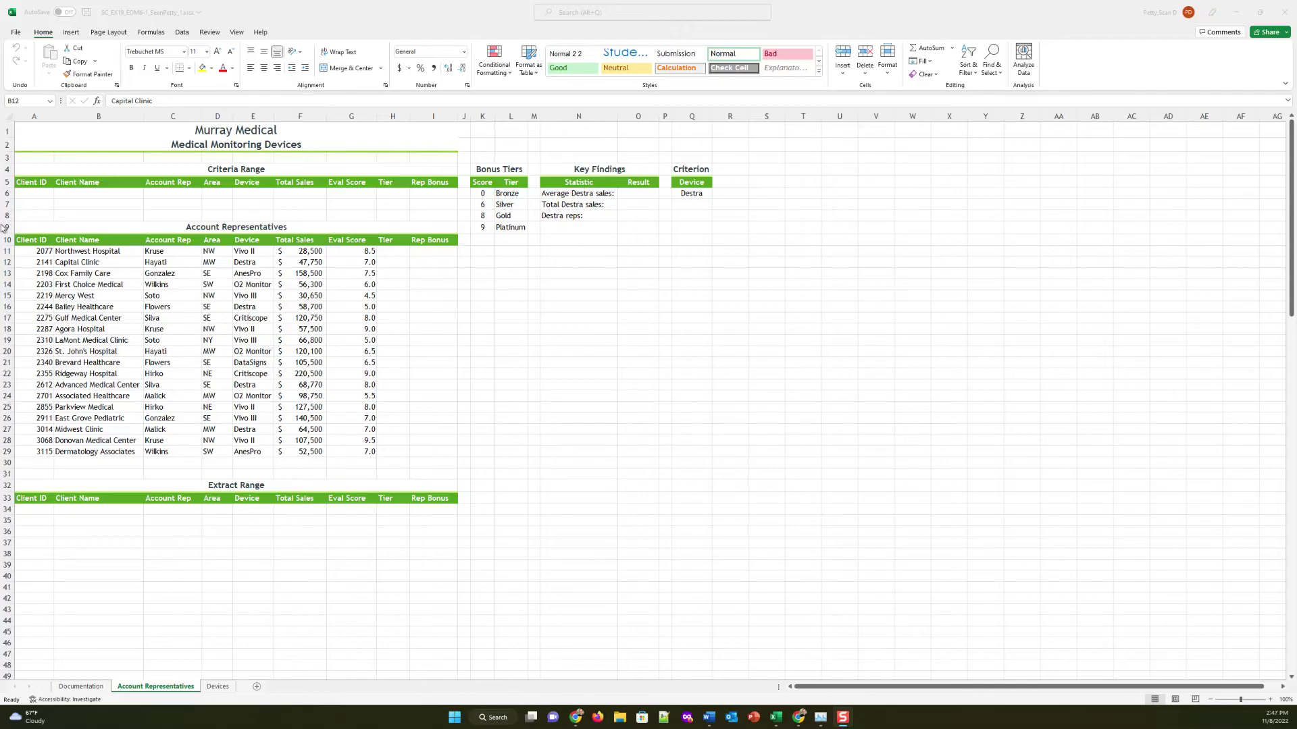
Save a copy of the workbook in Downloads, ending the file name with _2 instead of _1
{"action": "left_click", "coordinate": [16, 34]}
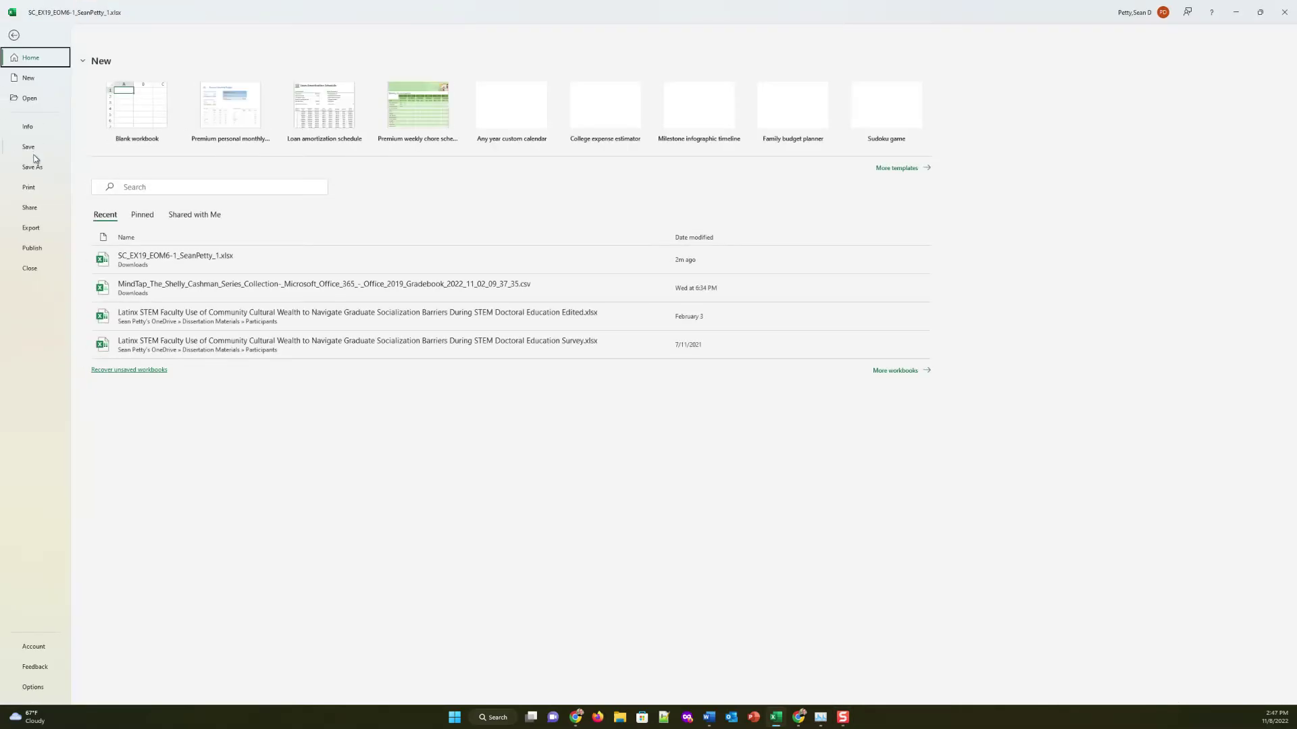
{"action": "left_click", "coordinate": [38, 168]}
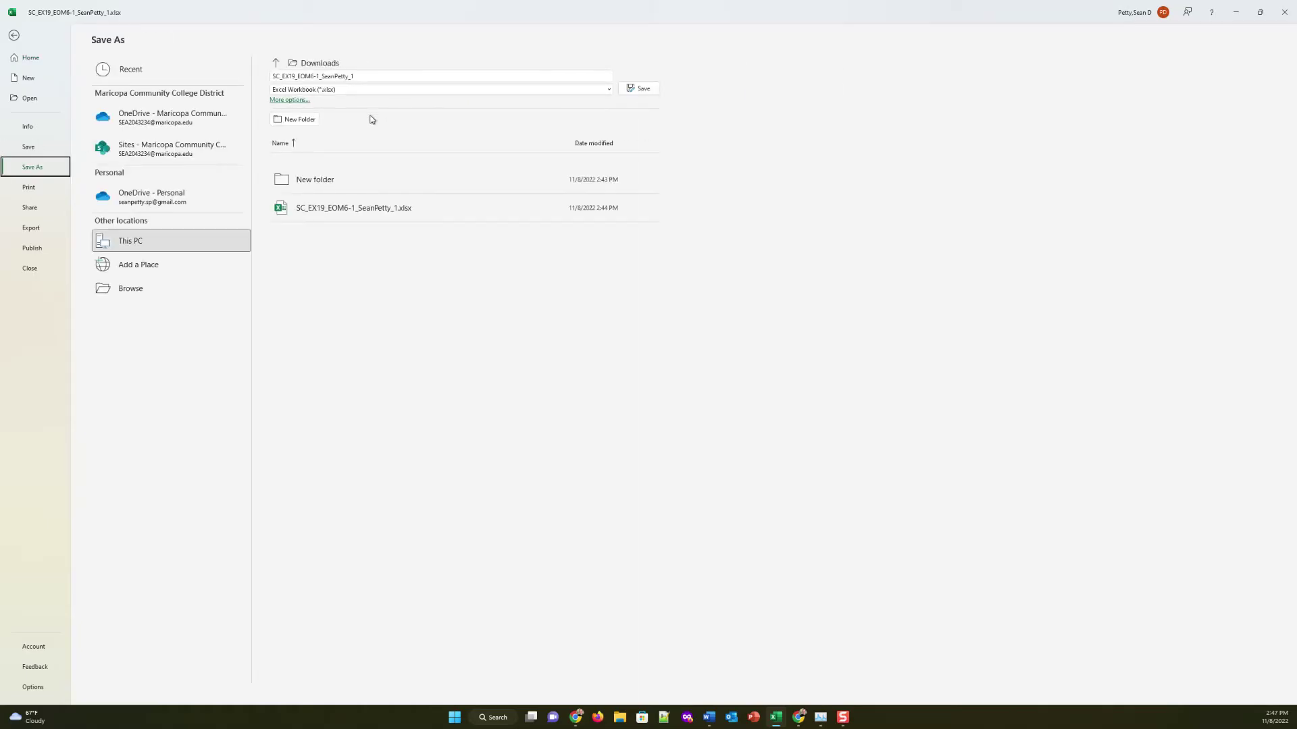
{"action": "left_click", "coordinate": [370, 77]}
{"action": "left_click", "coordinate": [365, 77]}
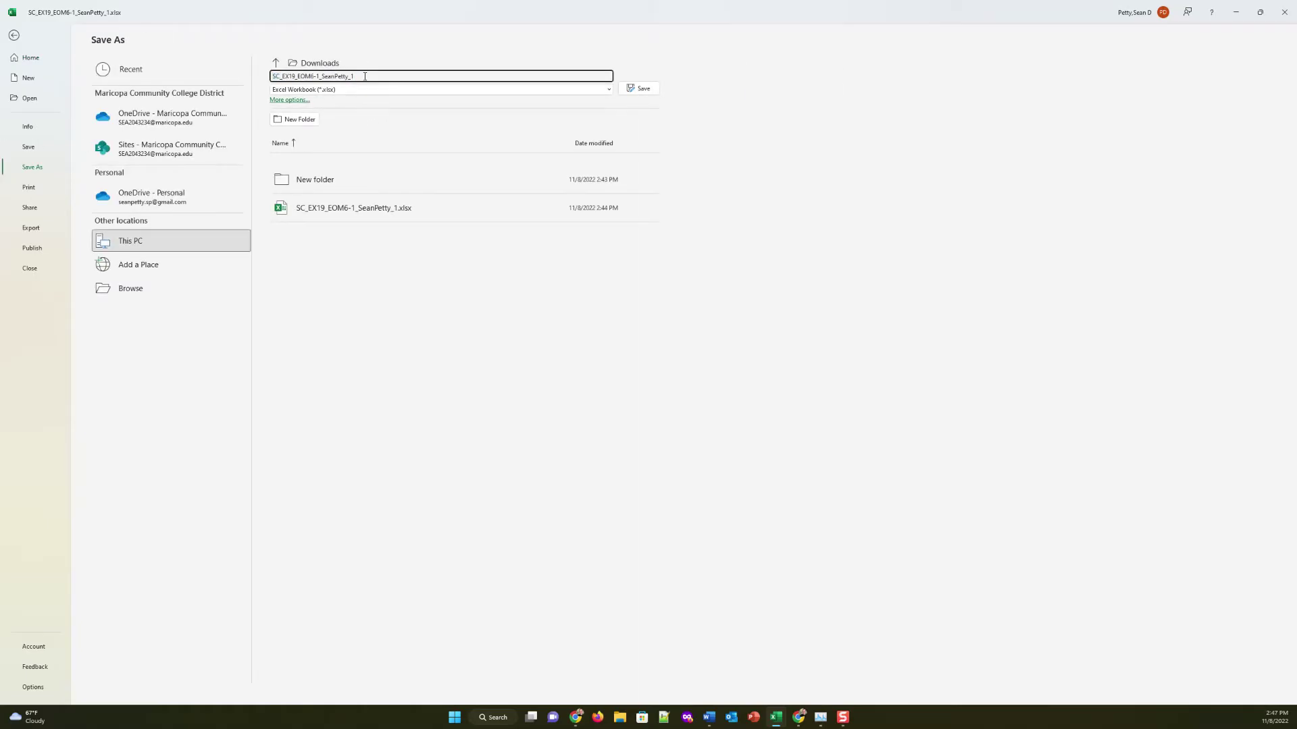
{"action": "left_click", "coordinate": [631, 89]}
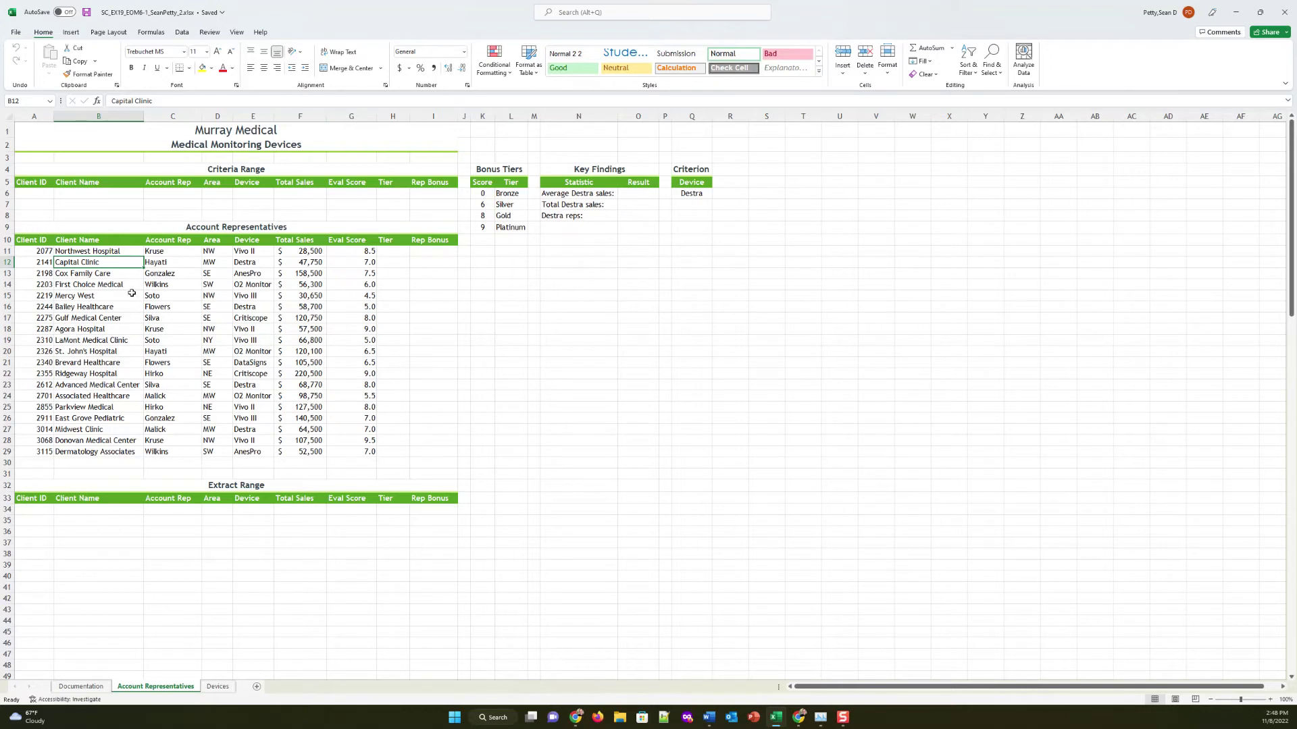
Format A10:I29 as a table with headers, using the dark green style in the first row of the Medium group
{"action": "left_click", "coordinate": [88, 388]}
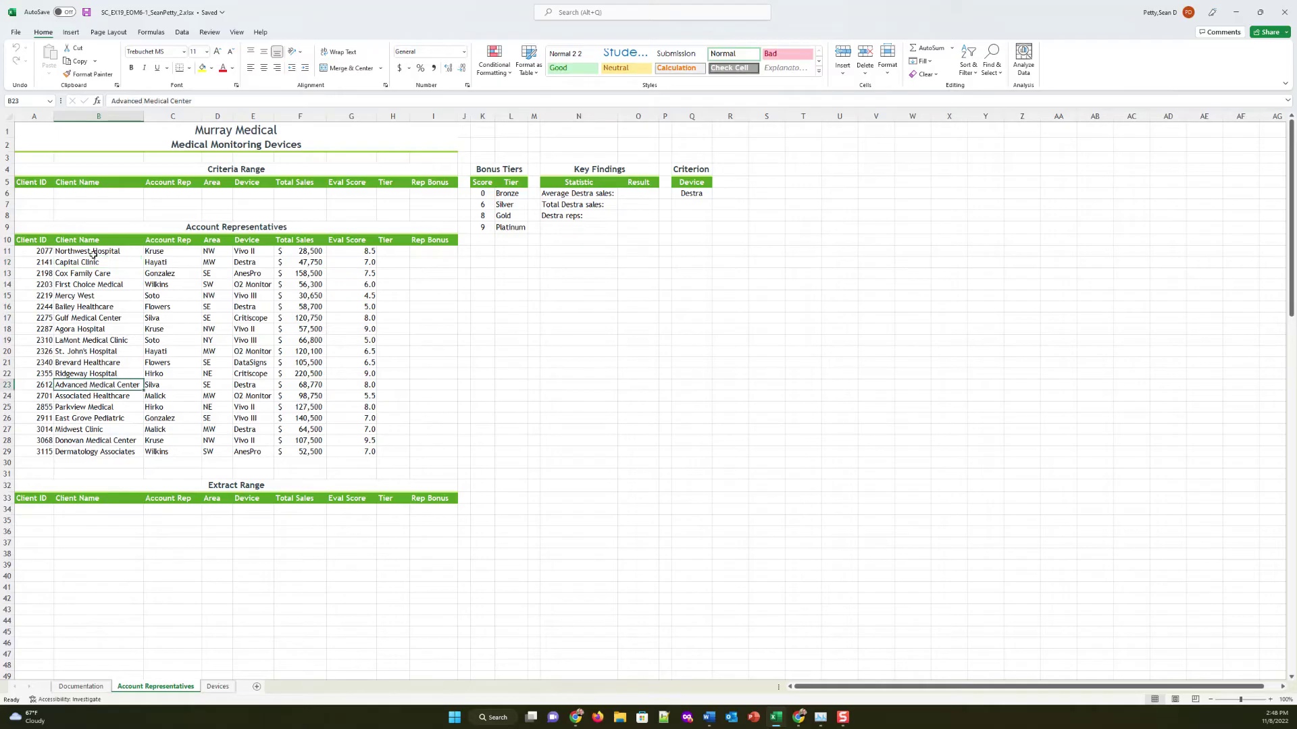
{"action": "left_click_drag", "start_coordinate": [32, 241], "coordinate": [446, 448]}
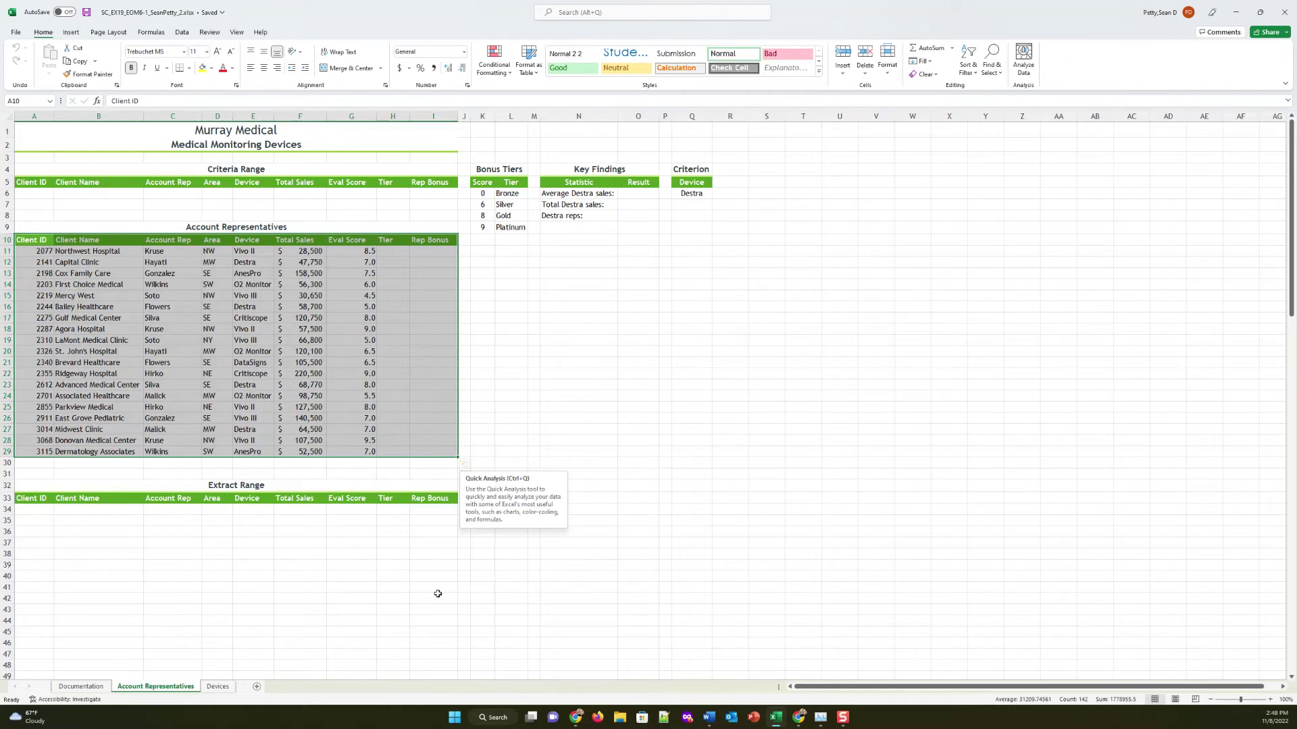
{"action": "left_click", "coordinate": [43, 242]}
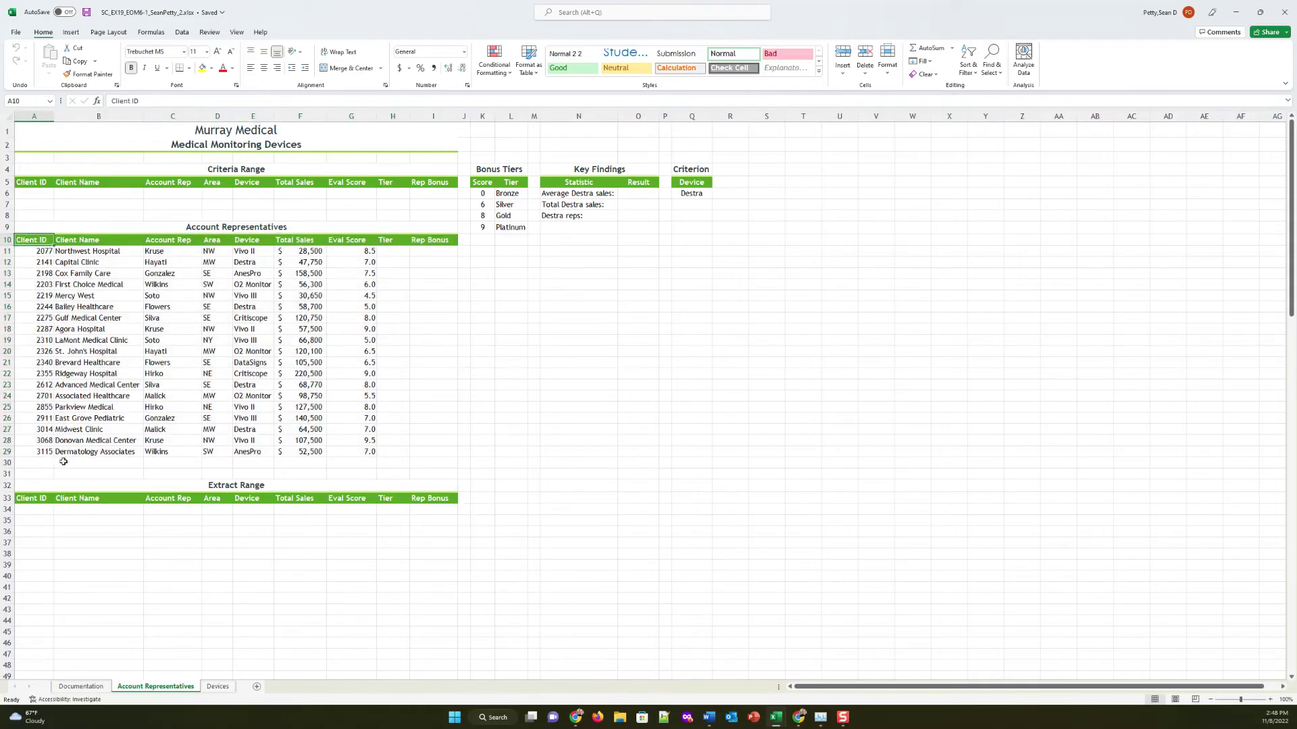
{"action": "left_click", "coordinate": [426, 451], "text": "shift"}
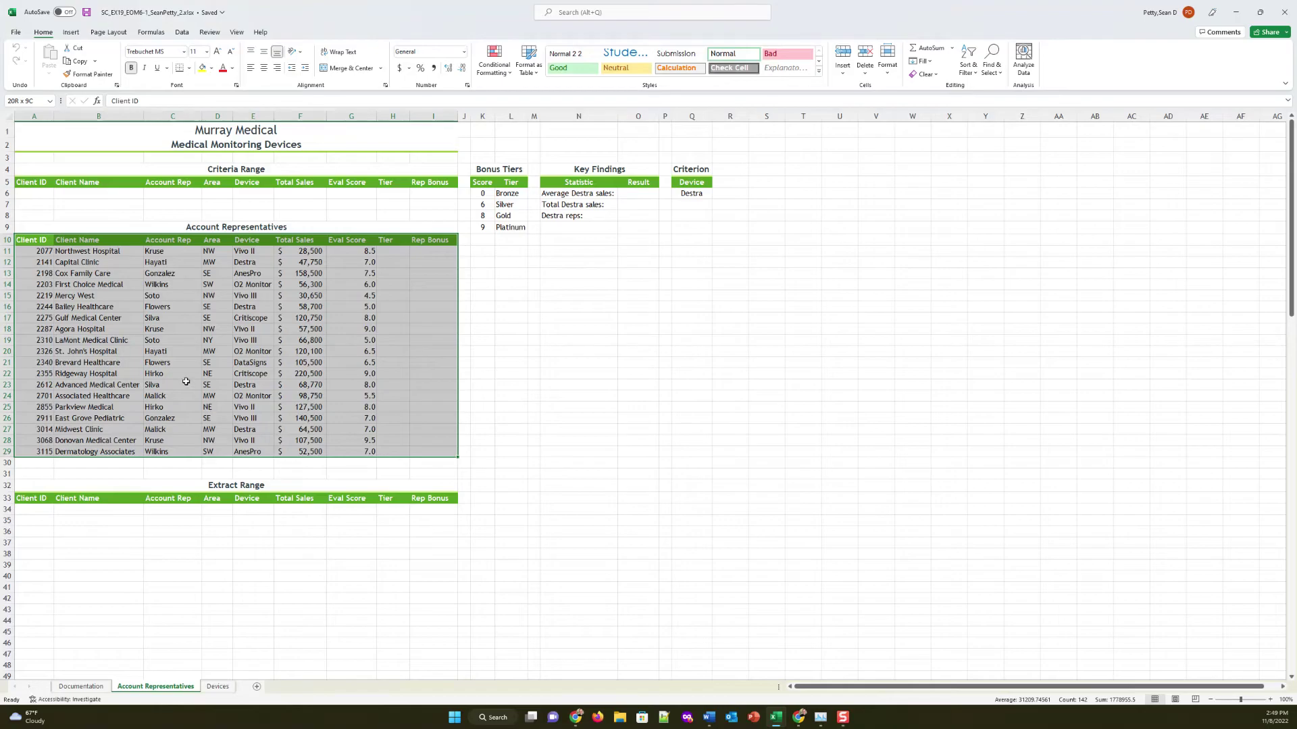
{"action": "left_click", "coordinate": [528, 68]}
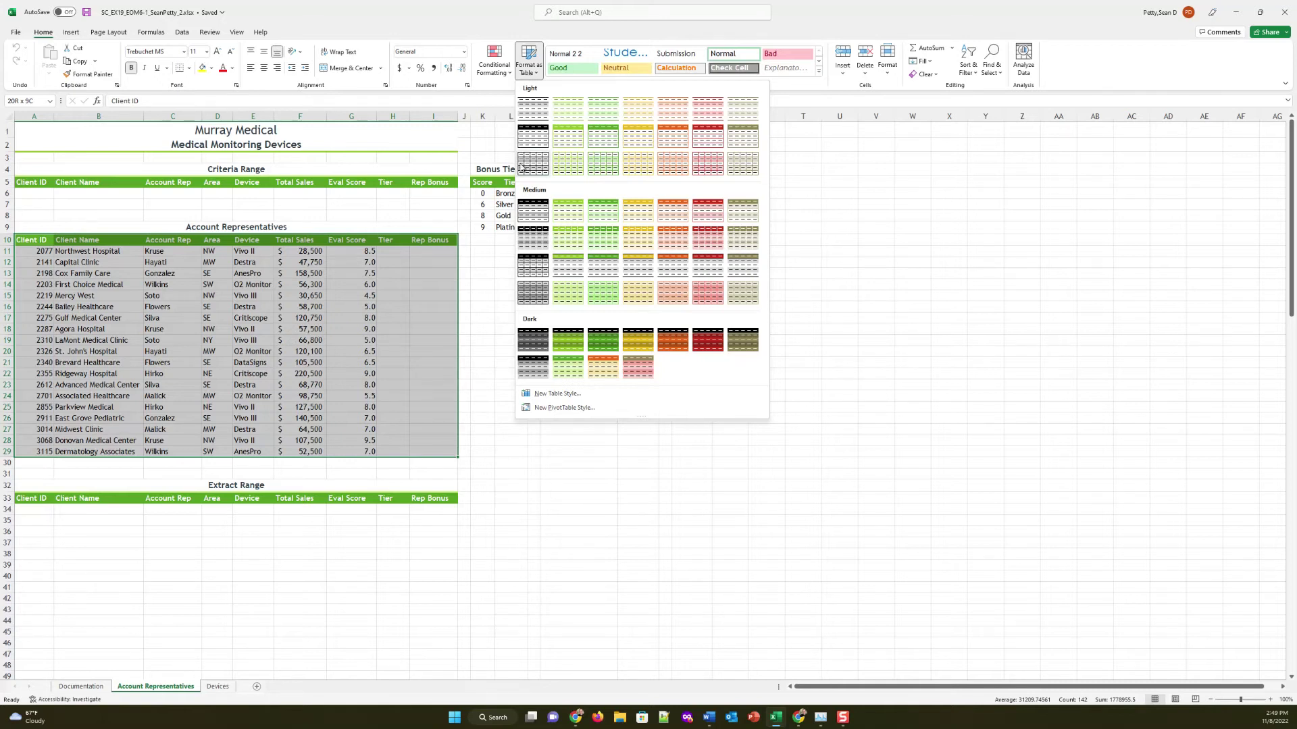
{"action": "left_click", "coordinate": [597, 215]}
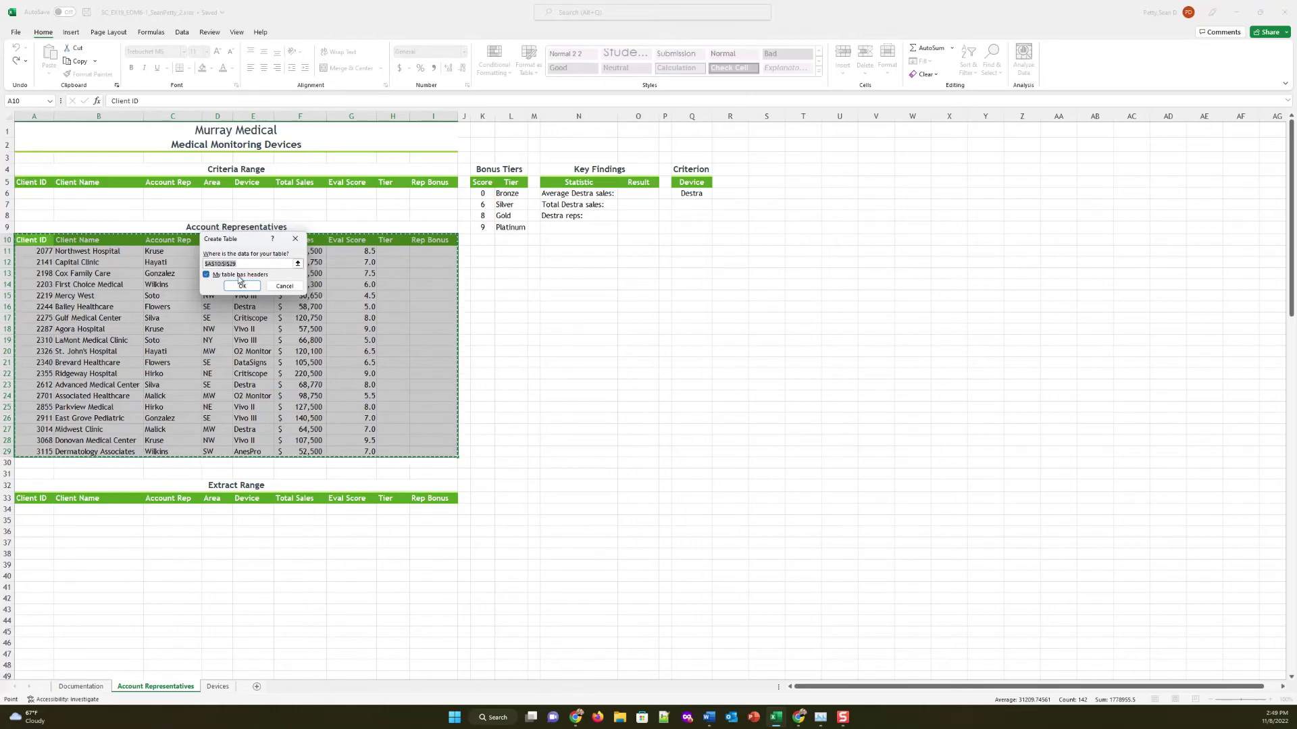
{"action": "left_click_drag", "start_coordinate": [257, 242], "coordinate": [262, 300]}
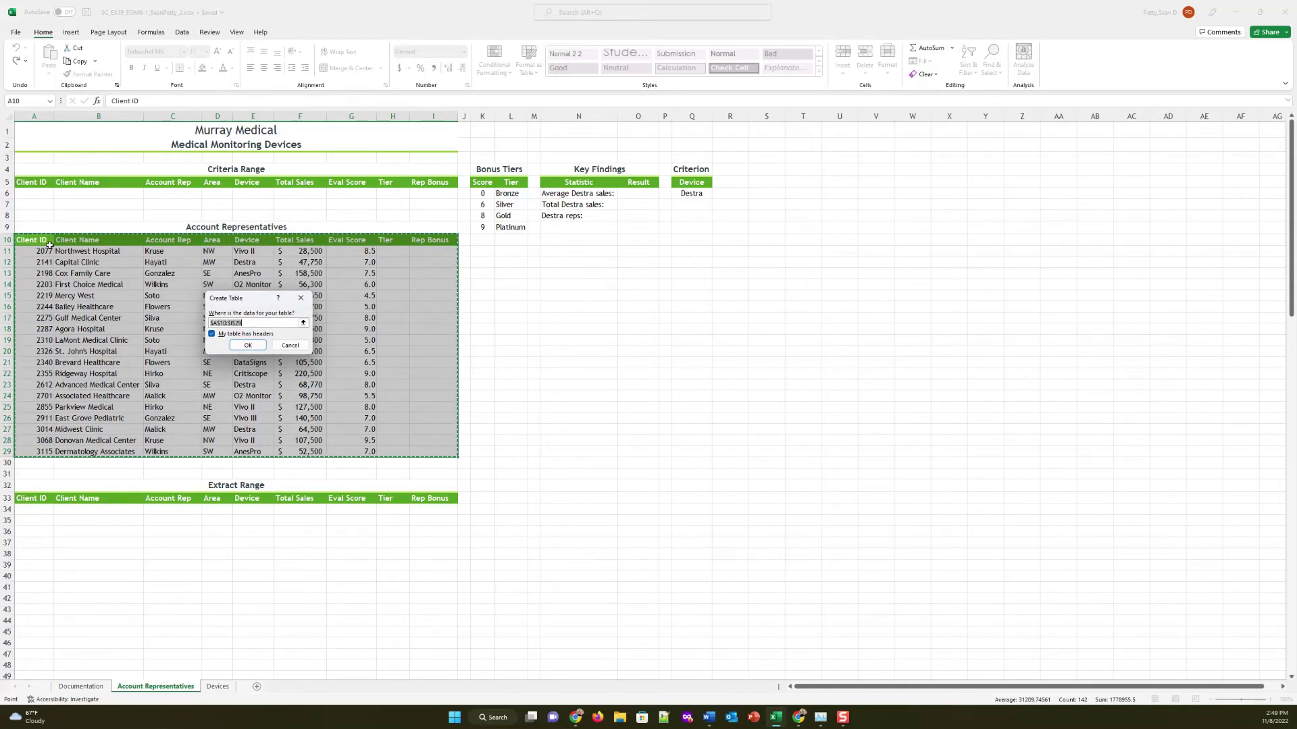
{"action": "left_click", "coordinate": [248, 345]}
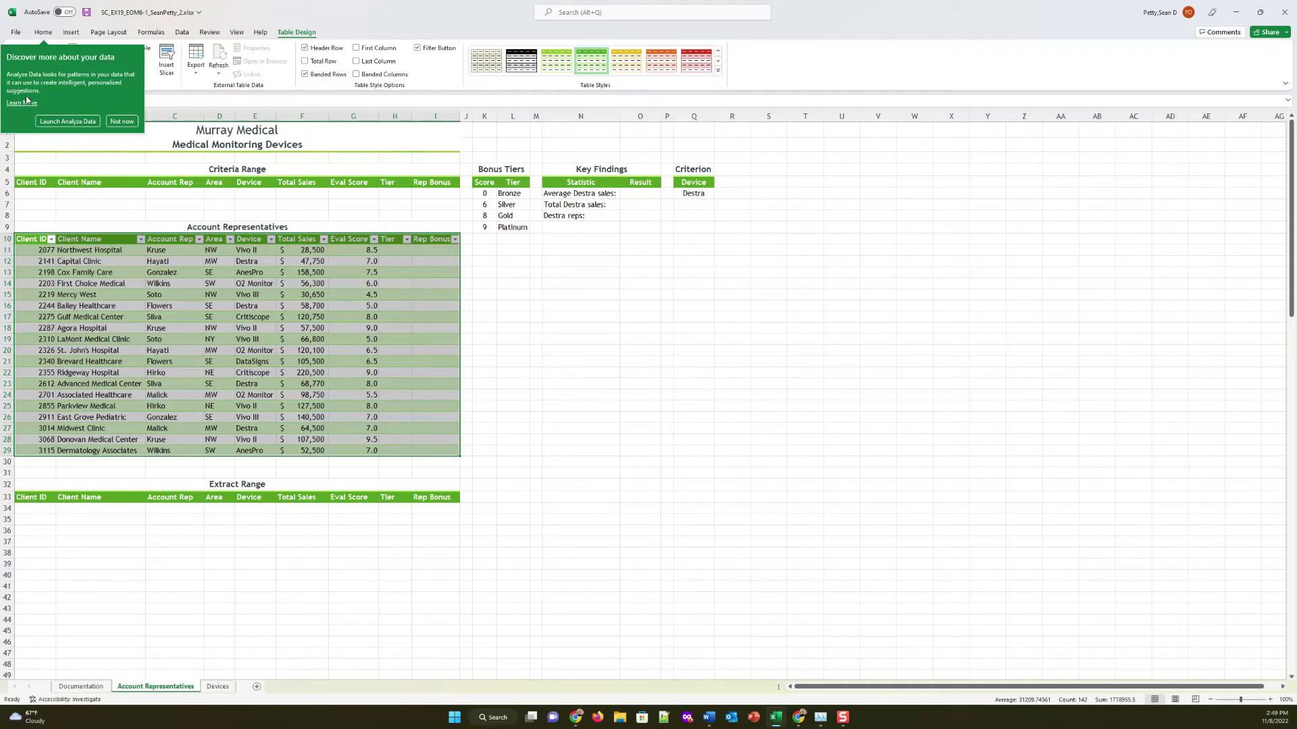
{"action": "left_click", "coordinate": [132, 122]}
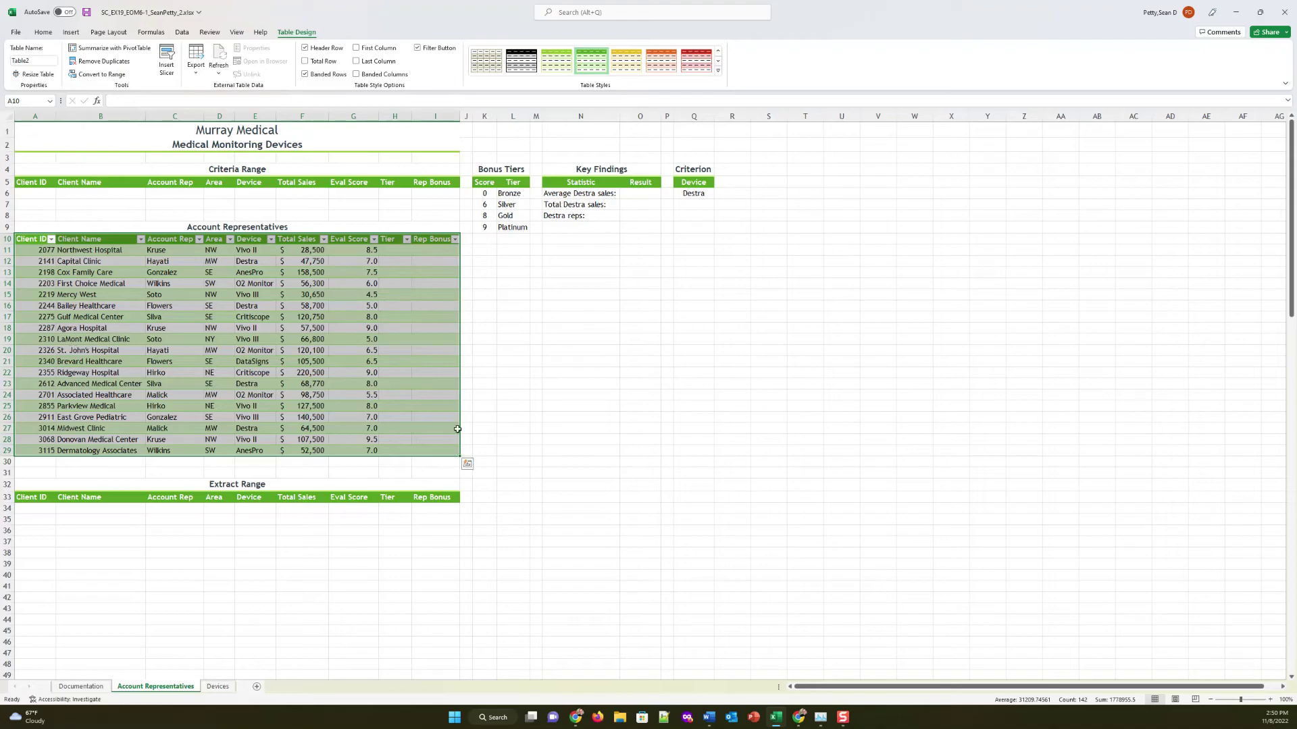
Examine the filter options on the new table's Client ID and Account Rep headers
{"action": "left_click", "coordinate": [52, 241]}
{"action": "key", "text": "Escape"}
{"action": "left_click", "coordinate": [199, 240]}
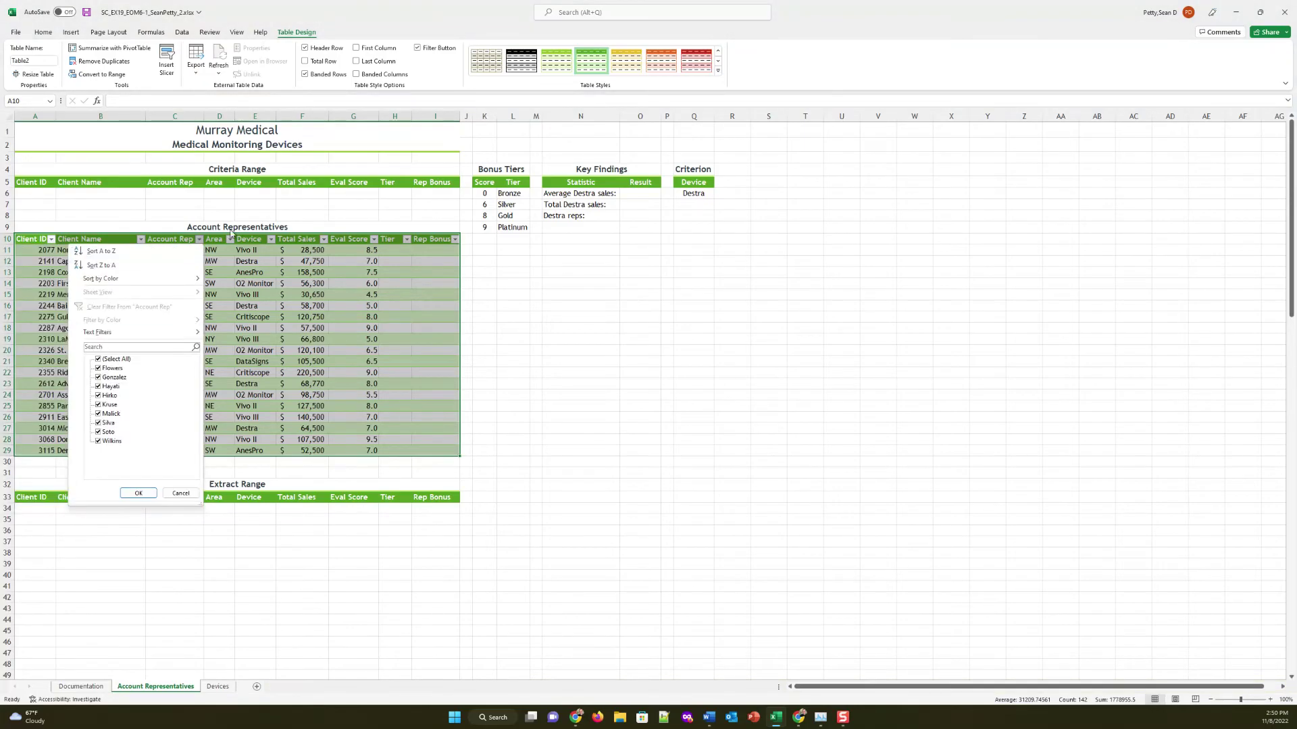
{"action": "left_click", "coordinate": [203, 241]}
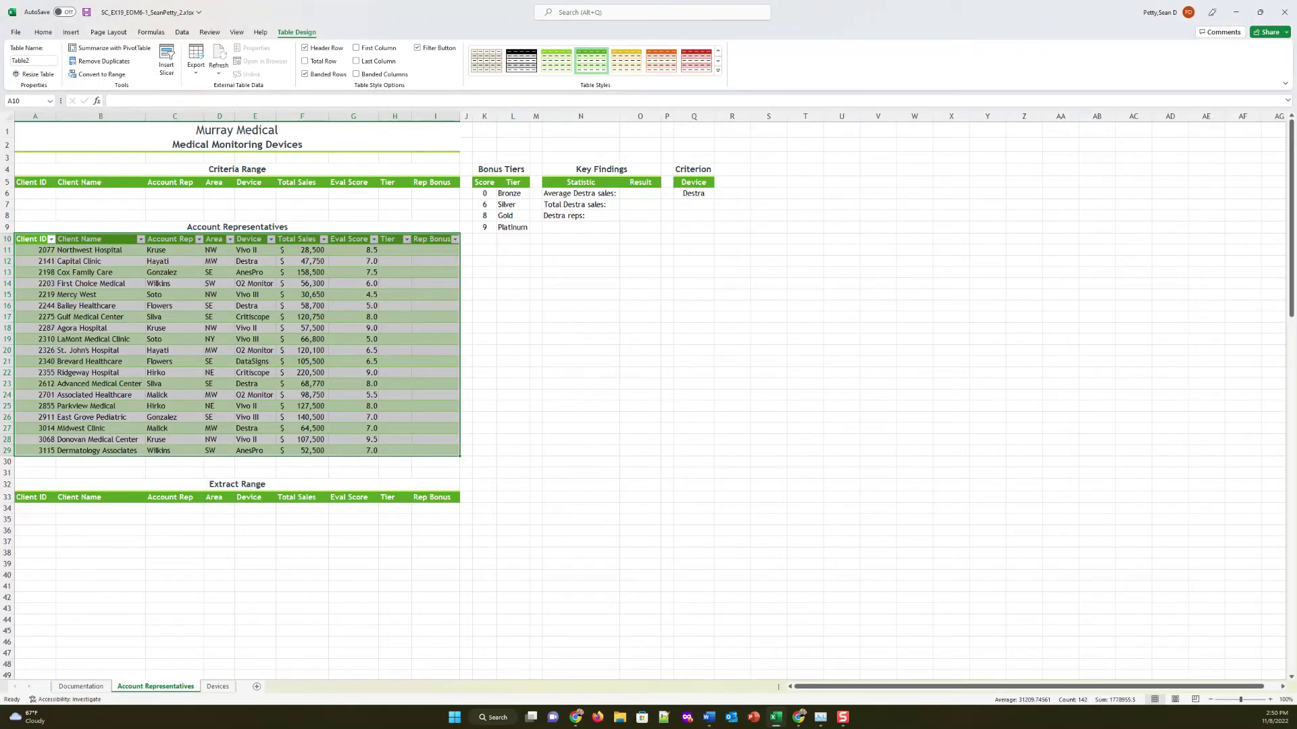
{"action": "left_click", "coordinate": [223, 228]}
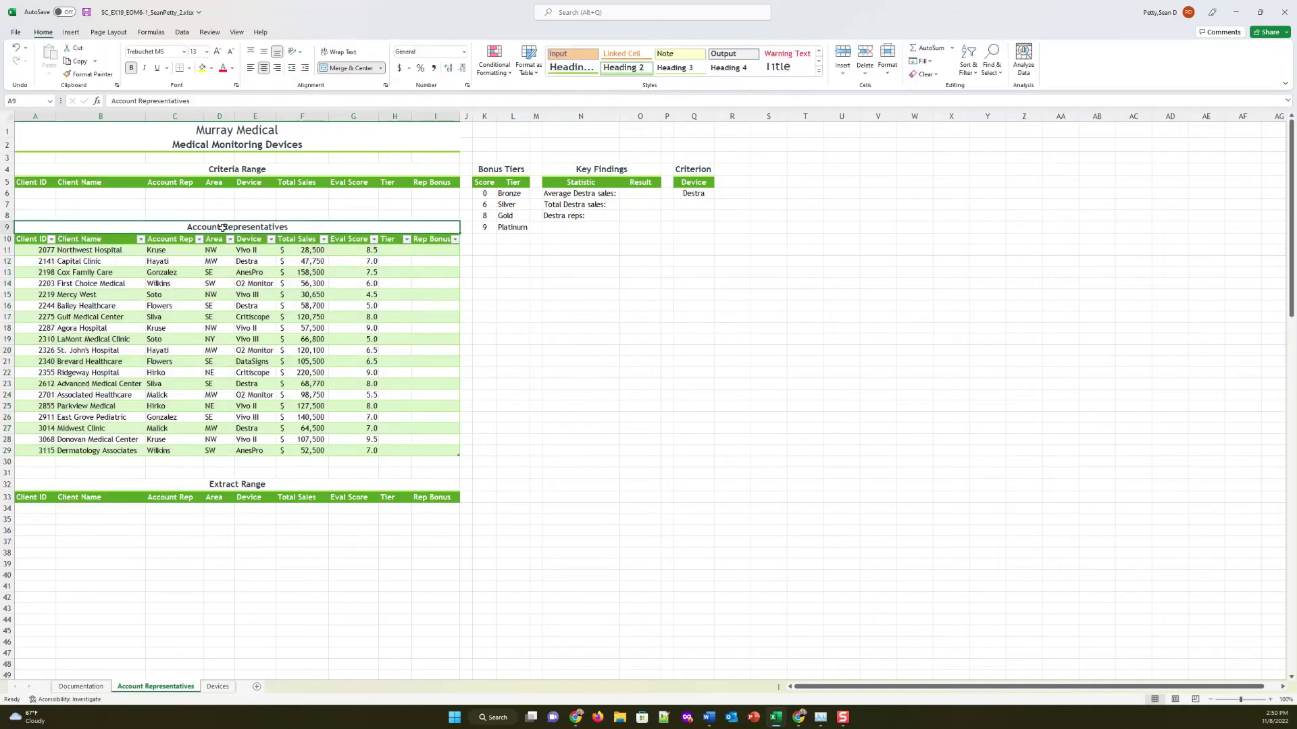
{"action": "left_click", "coordinate": [254, 284]}
{"action": "left_click", "coordinate": [52, 239]}
{"action": "key", "text": "Escape"}
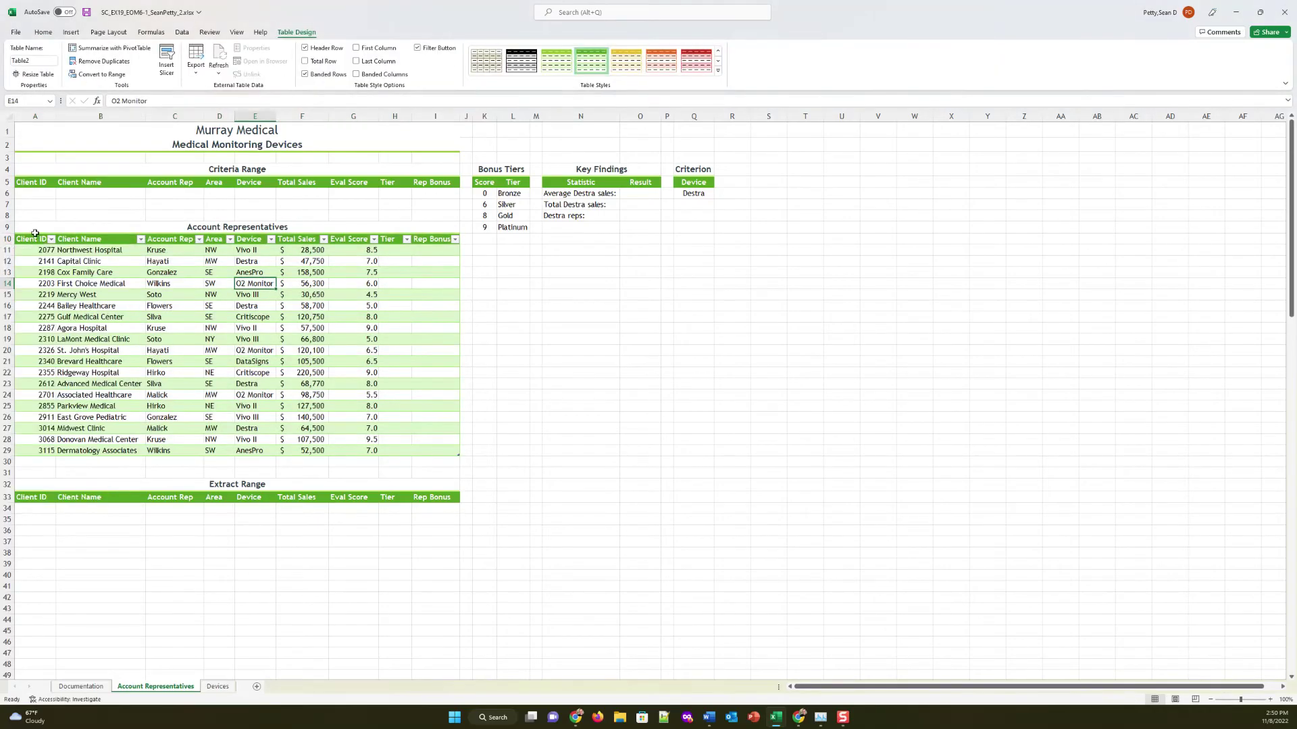
{"action": "left_click", "coordinate": [35, 234]}
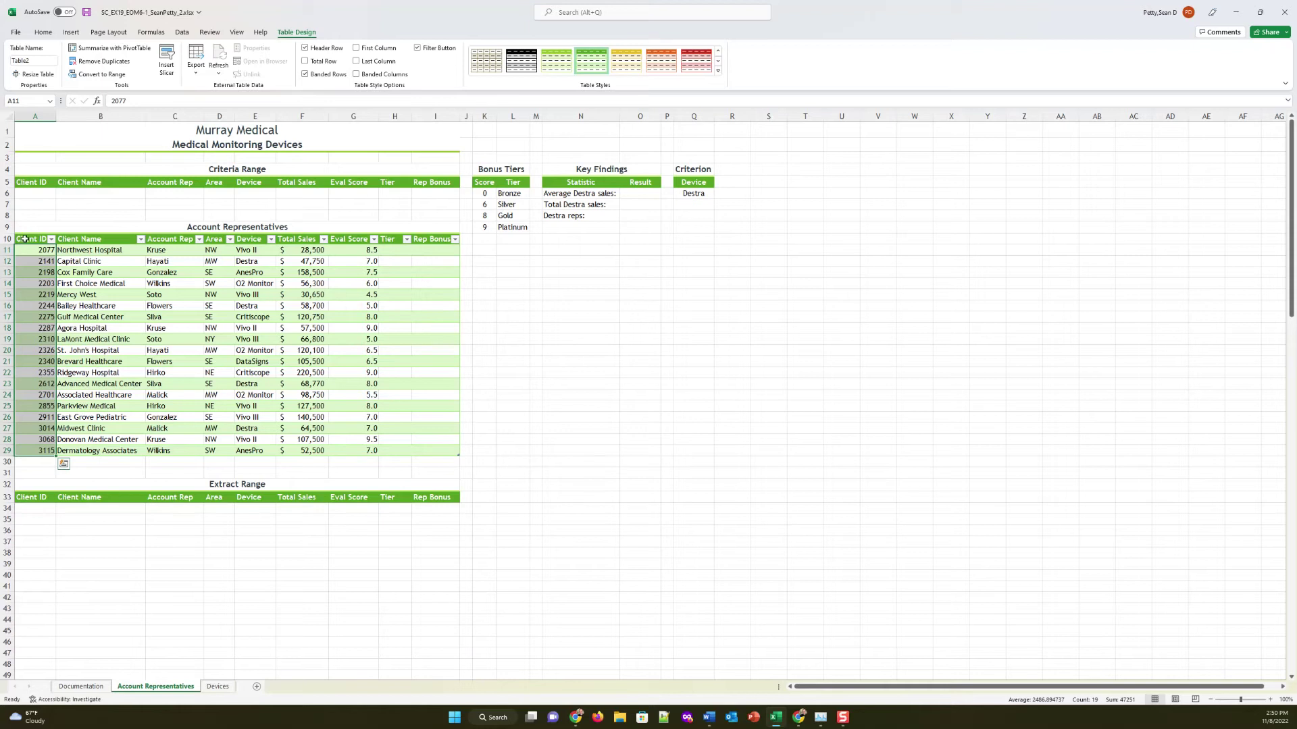
{"action": "left_click_drag", "start_coordinate": [25, 239], "coordinate": [436, 452]}
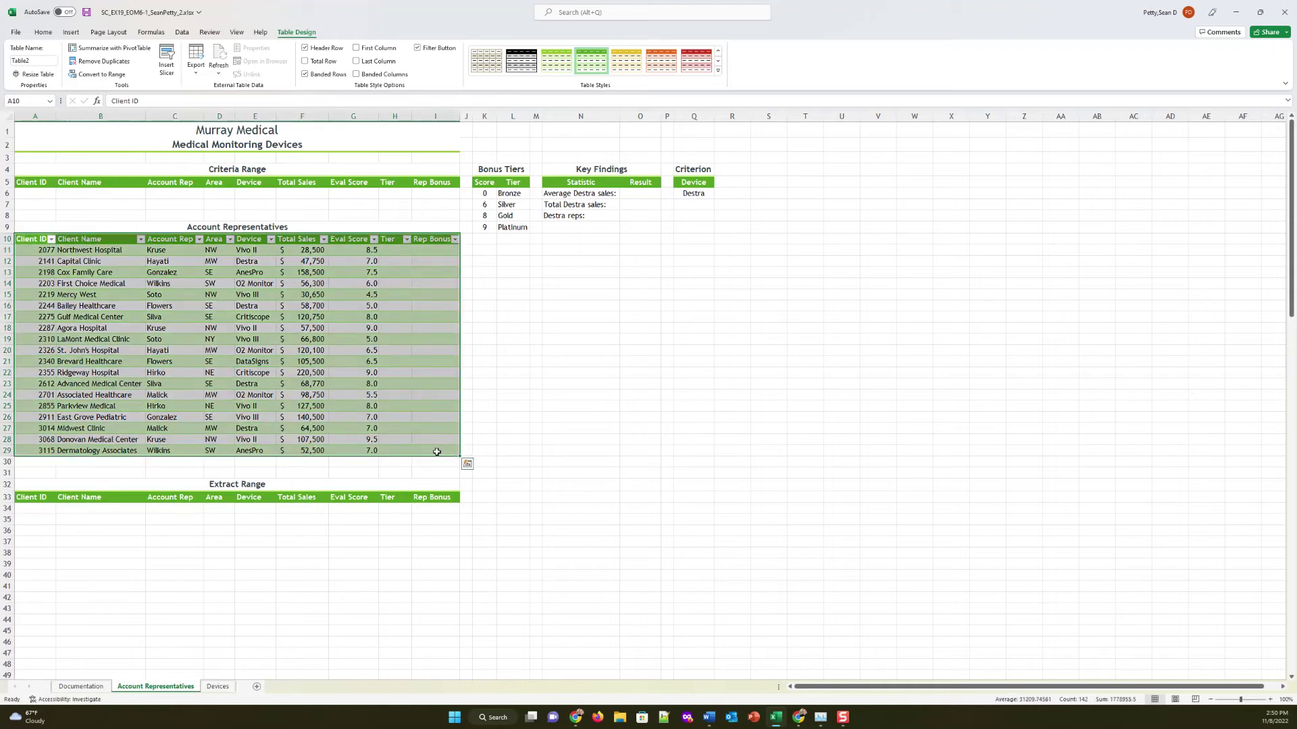
{"action": "left_click", "coordinate": [41, 59]}
{"action": "type", "text": "Accountount"}
{"action": "key", "text": "BackSpace"}
{"action": "key", "text": "BackSpace"}
{"action": "key", "text": "BackSpace"}
{"action": "type", "text": "c"}
{"action": "left_click", "coordinate": [547, 342]}
{"action": "left_click", "coordinate": [146, 274]}
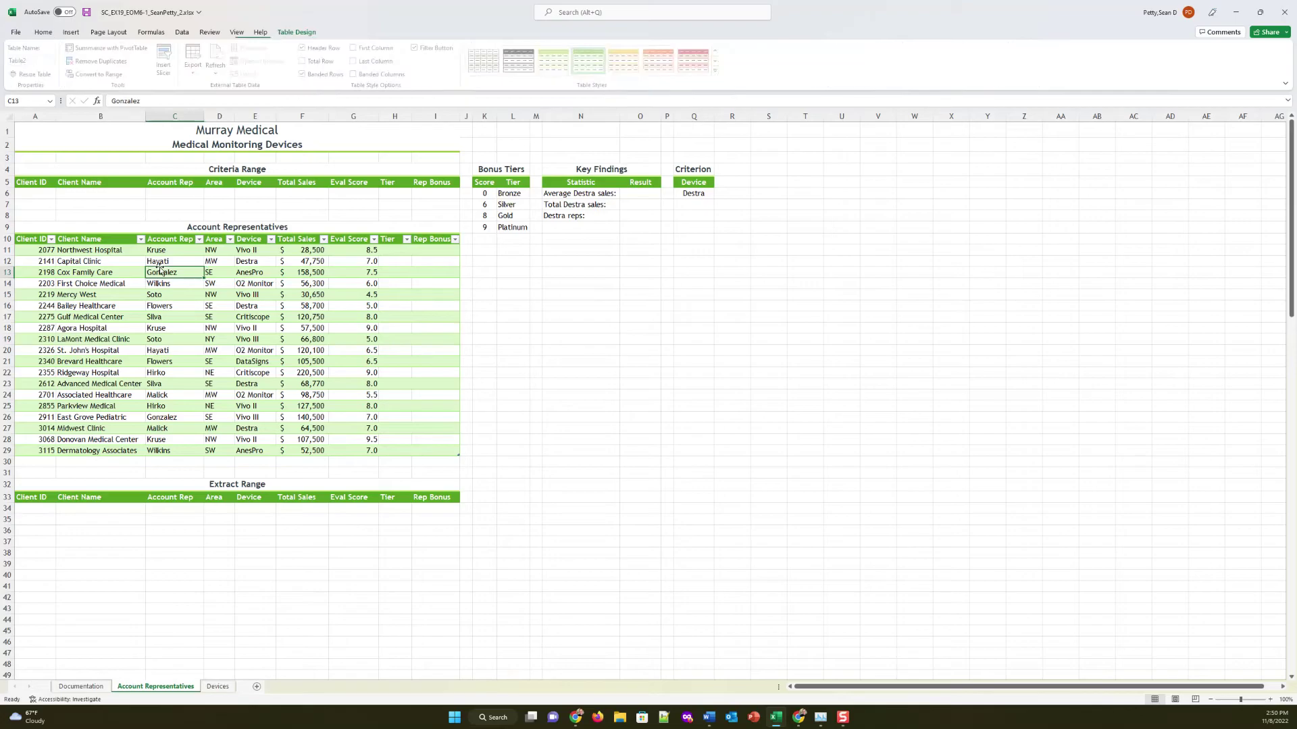
Name the account representatives table AccountReps
{"action": "left_click_drag", "start_coordinate": [29, 242], "coordinate": [445, 450]}
{"action": "left_click", "coordinate": [42, 61]}
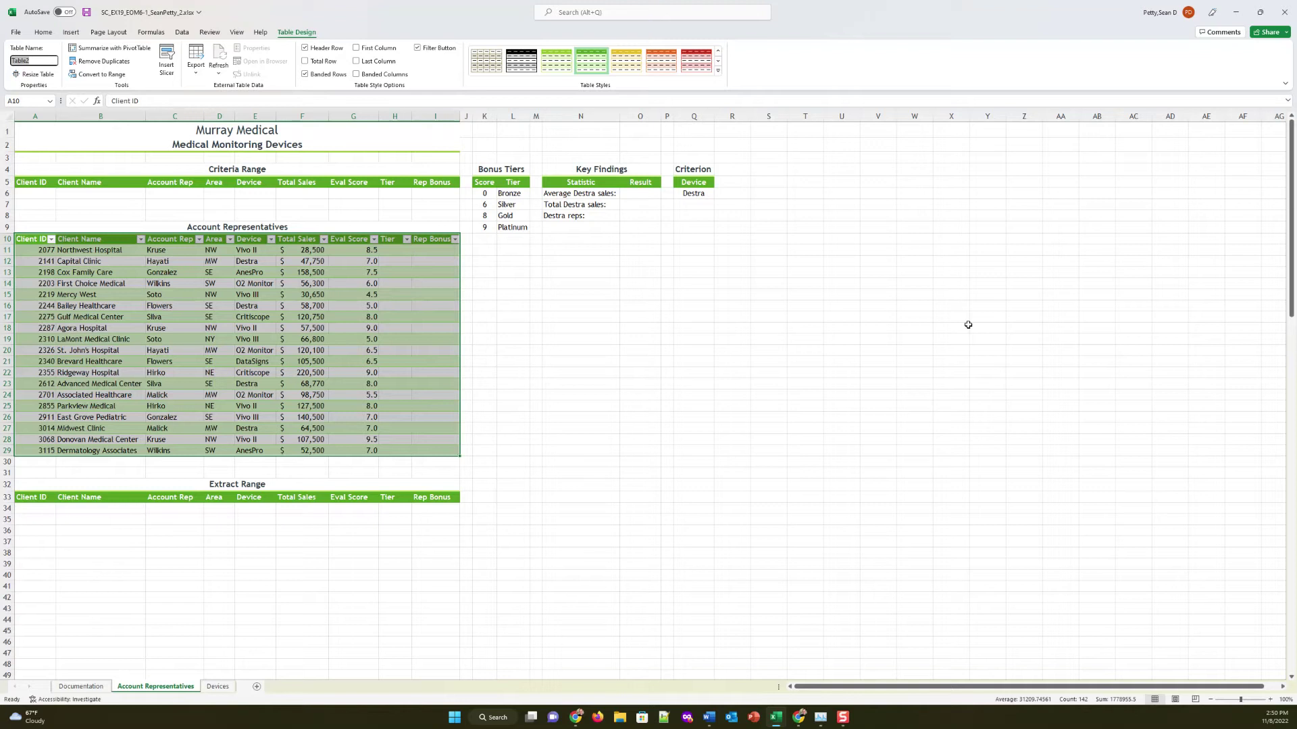
{"action": "type", "text": "AccountReps"}
{"action": "key", "text": "Return"}
{"action": "left_click", "coordinate": [967, 325]}
{"action": "left_click", "coordinate": [219, 306]}
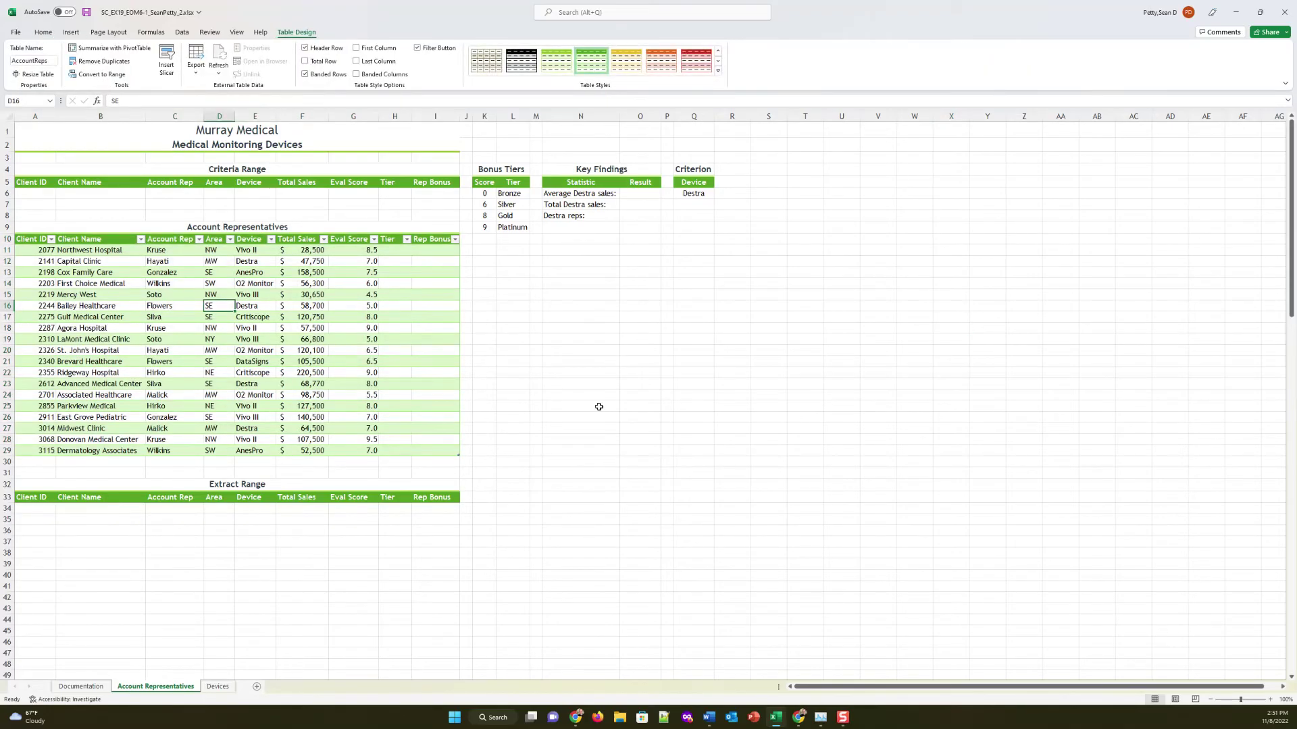
Select the entire AccountReps table, including its header row
{"action": "left_click_drag", "start_coordinate": [27, 239], "coordinate": [426, 446]}
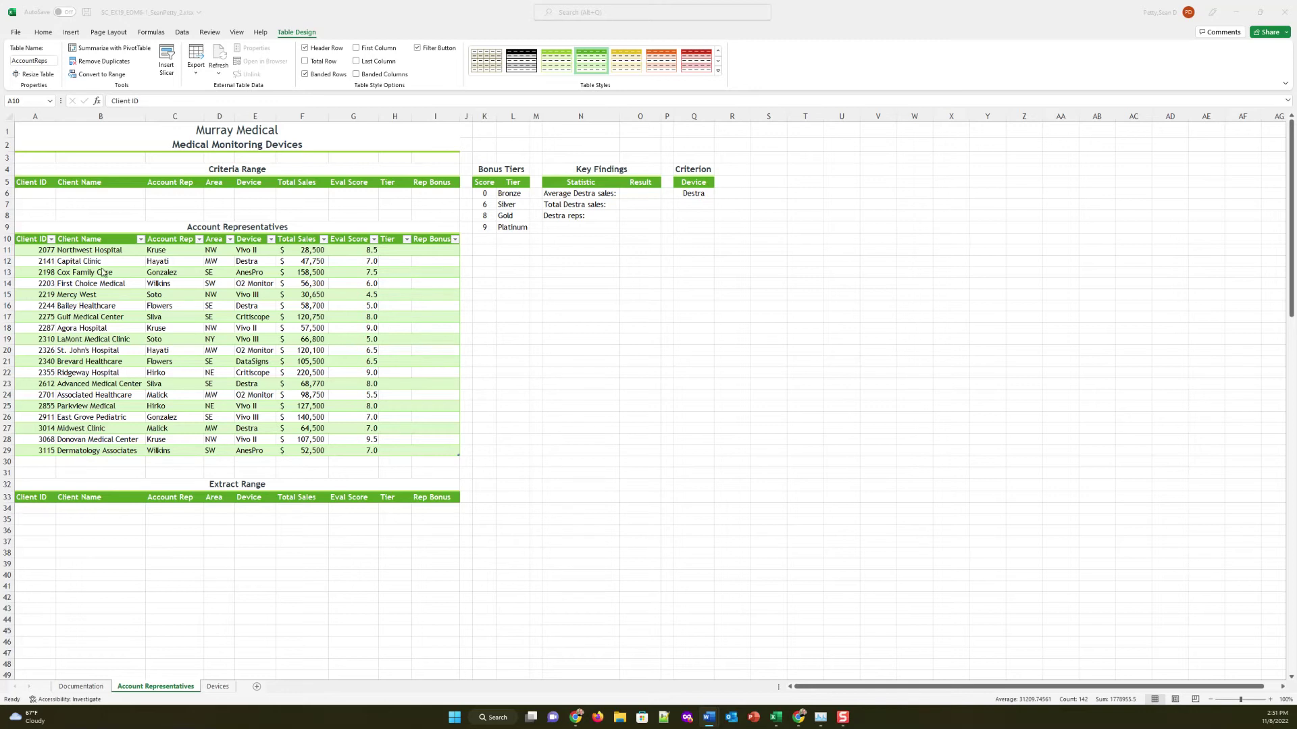
{"action": "left_click", "coordinate": [35, 240]}
{"action": "key", "text": "ctrl+a"}
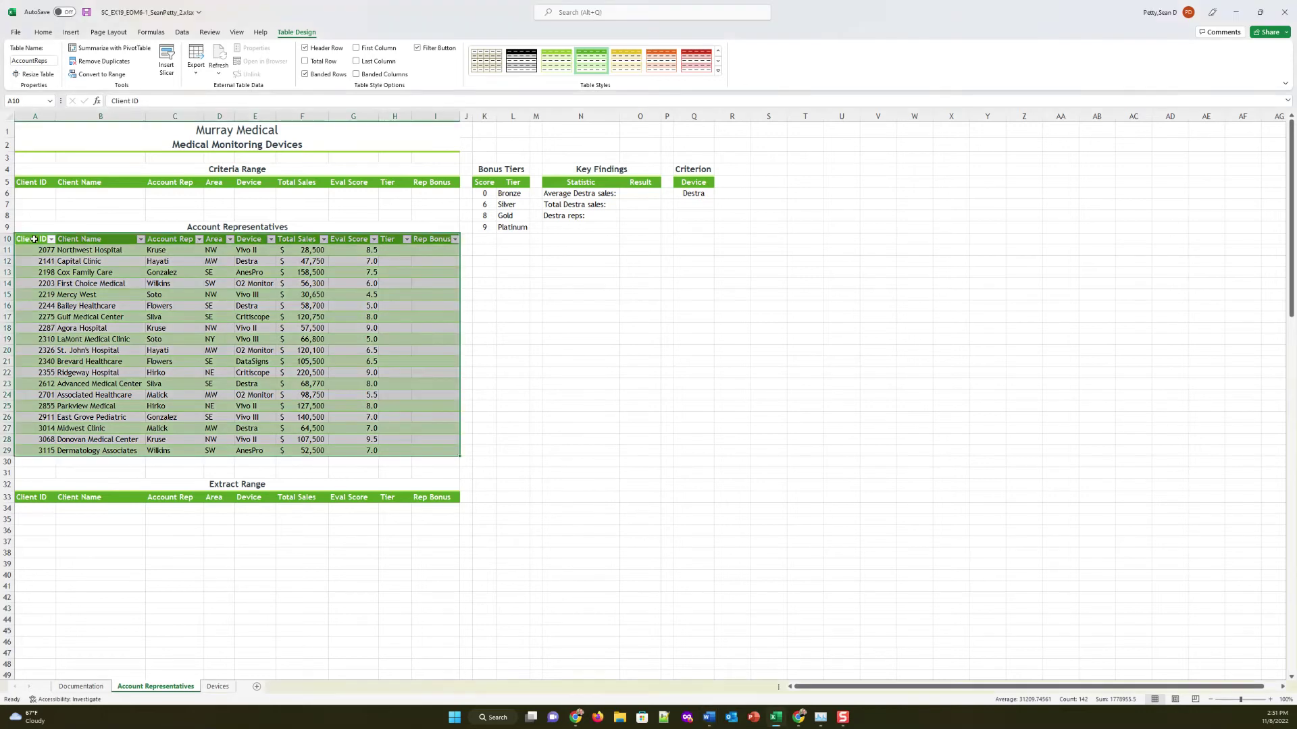
{"action": "left_click", "coordinate": [44, 36]}
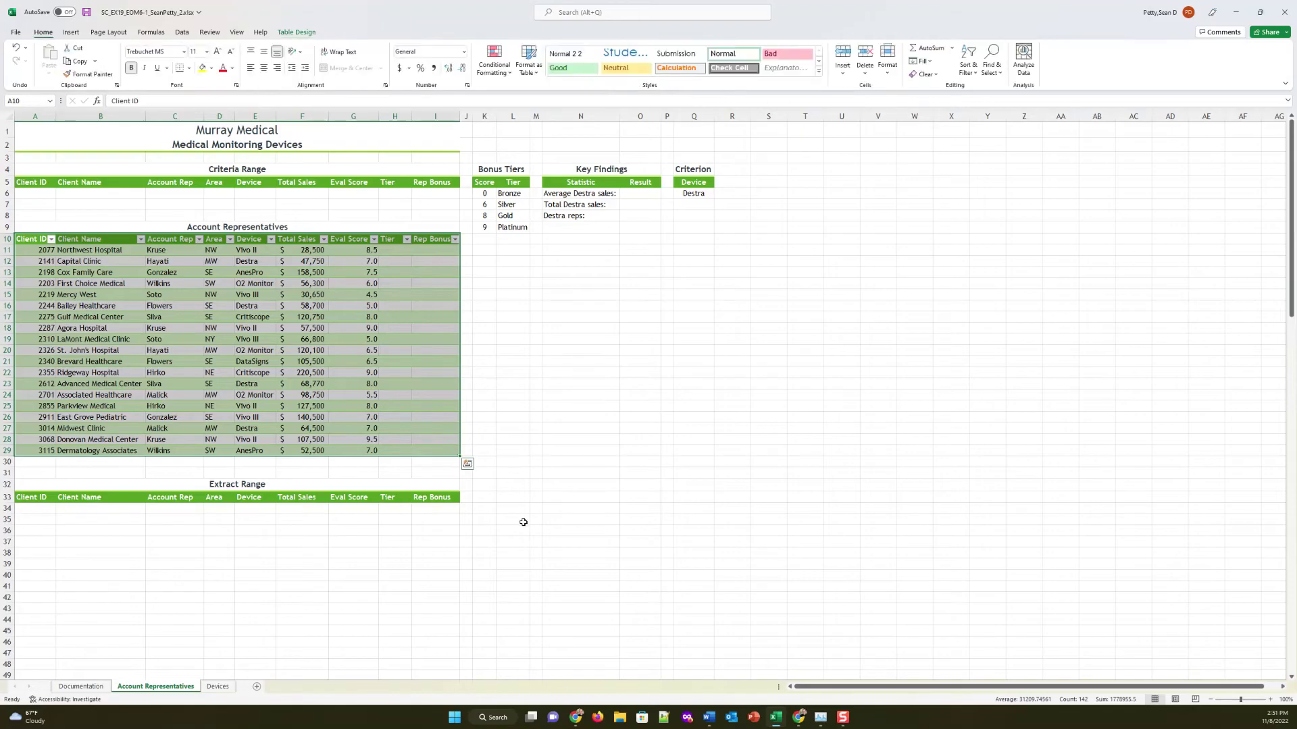
{"action": "left_click", "coordinate": [969, 72]}
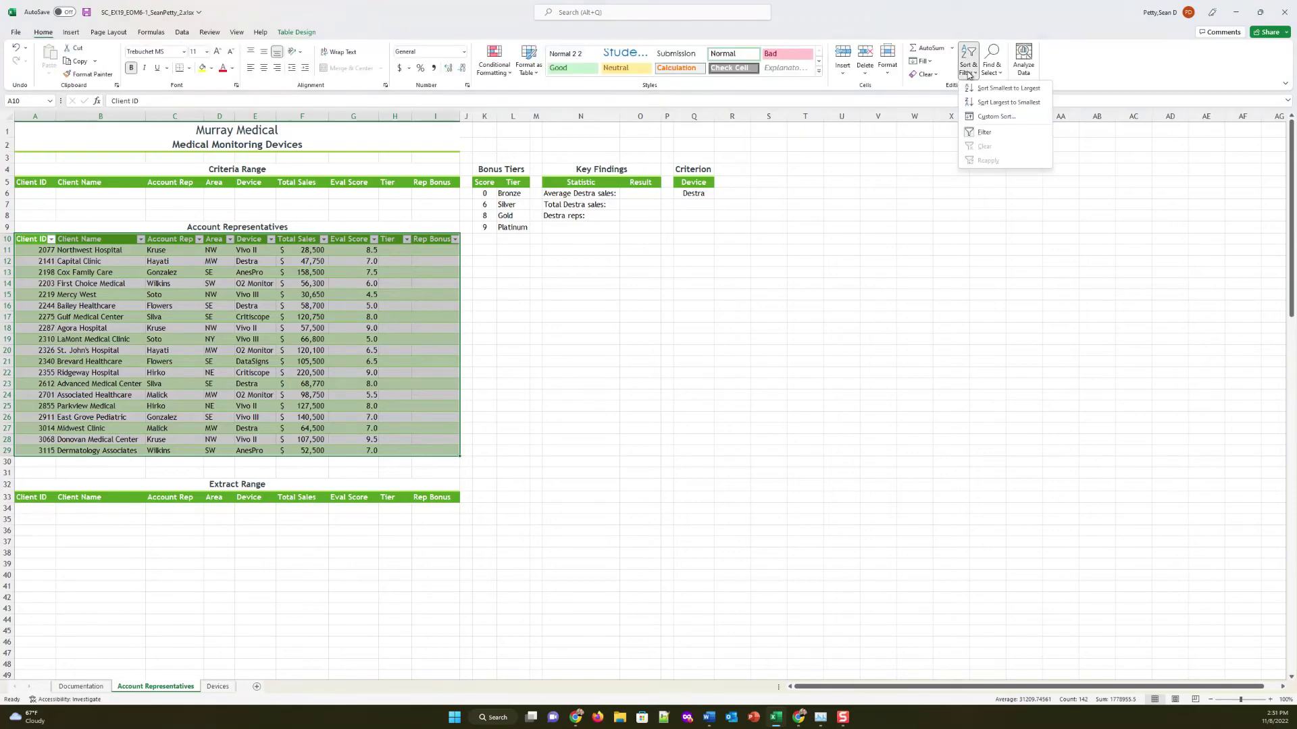
{"action": "left_click", "coordinate": [987, 117]}
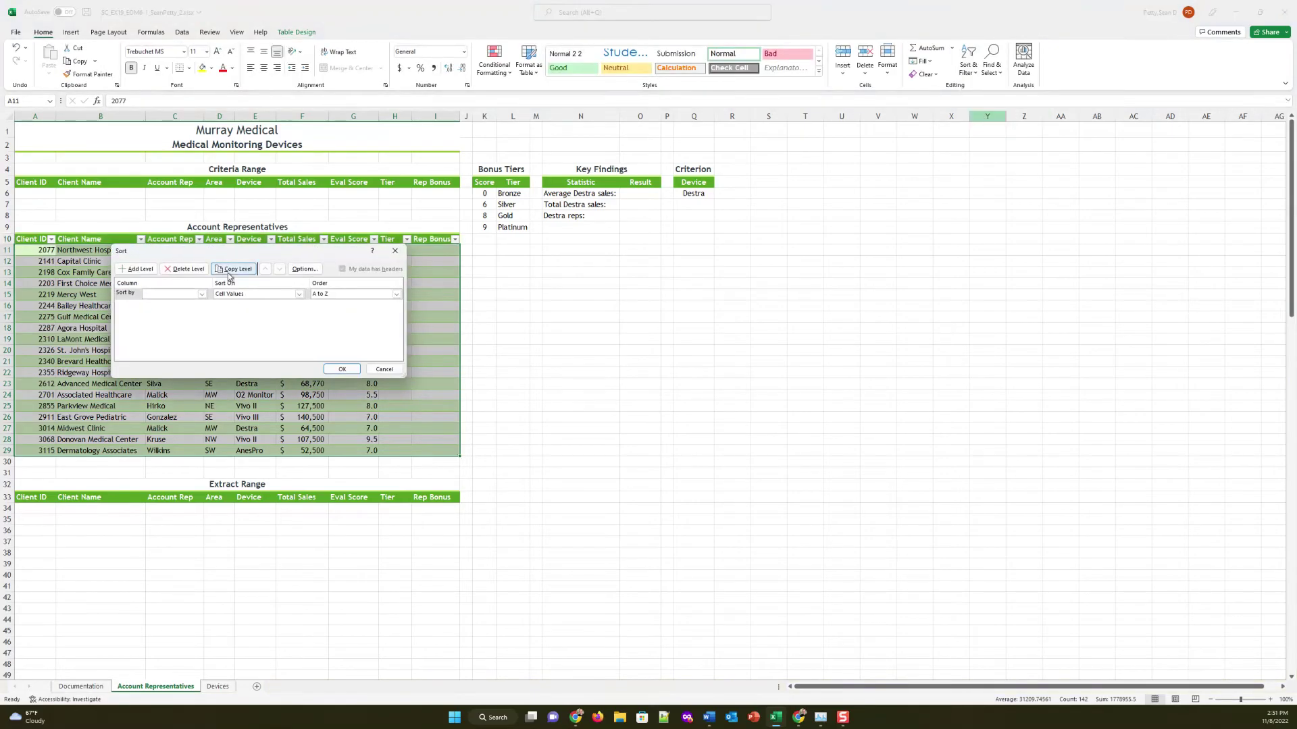
{"action": "left_click_drag", "start_coordinate": [217, 252], "coordinate": [415, 331]}
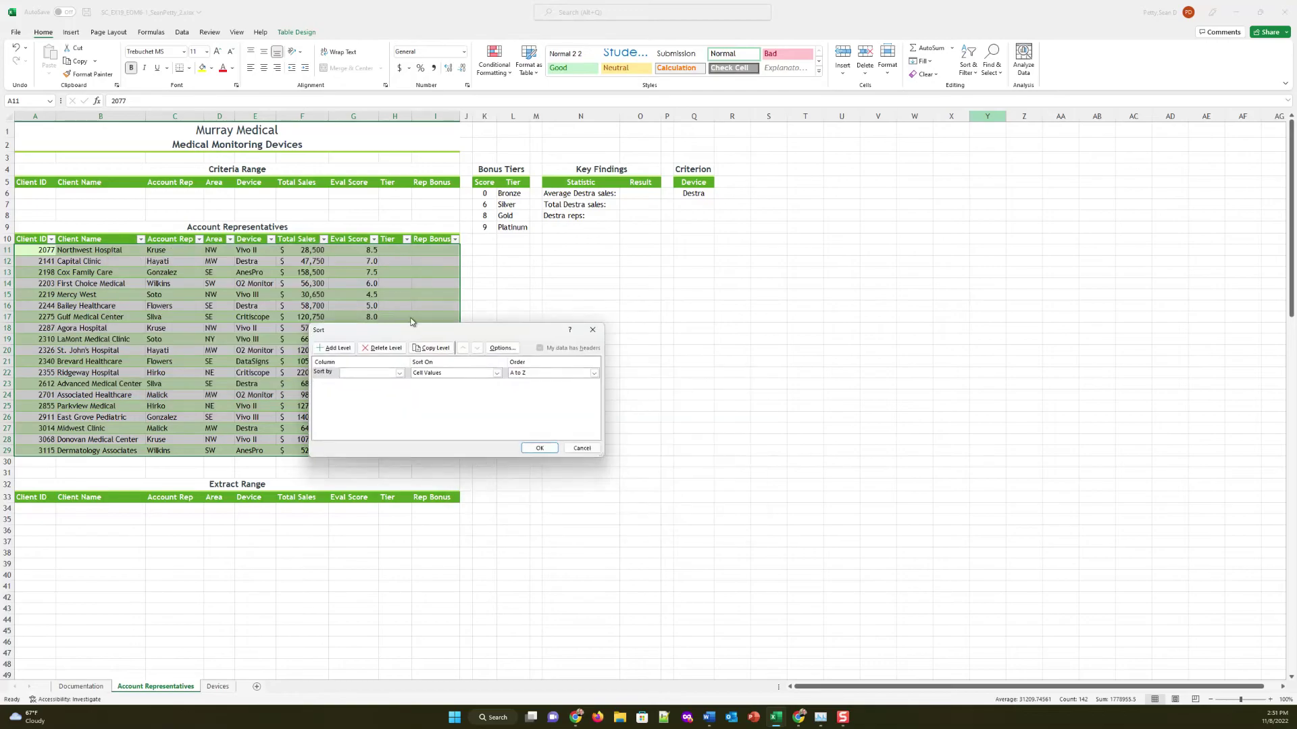
{"action": "left_click", "coordinate": [593, 330]}
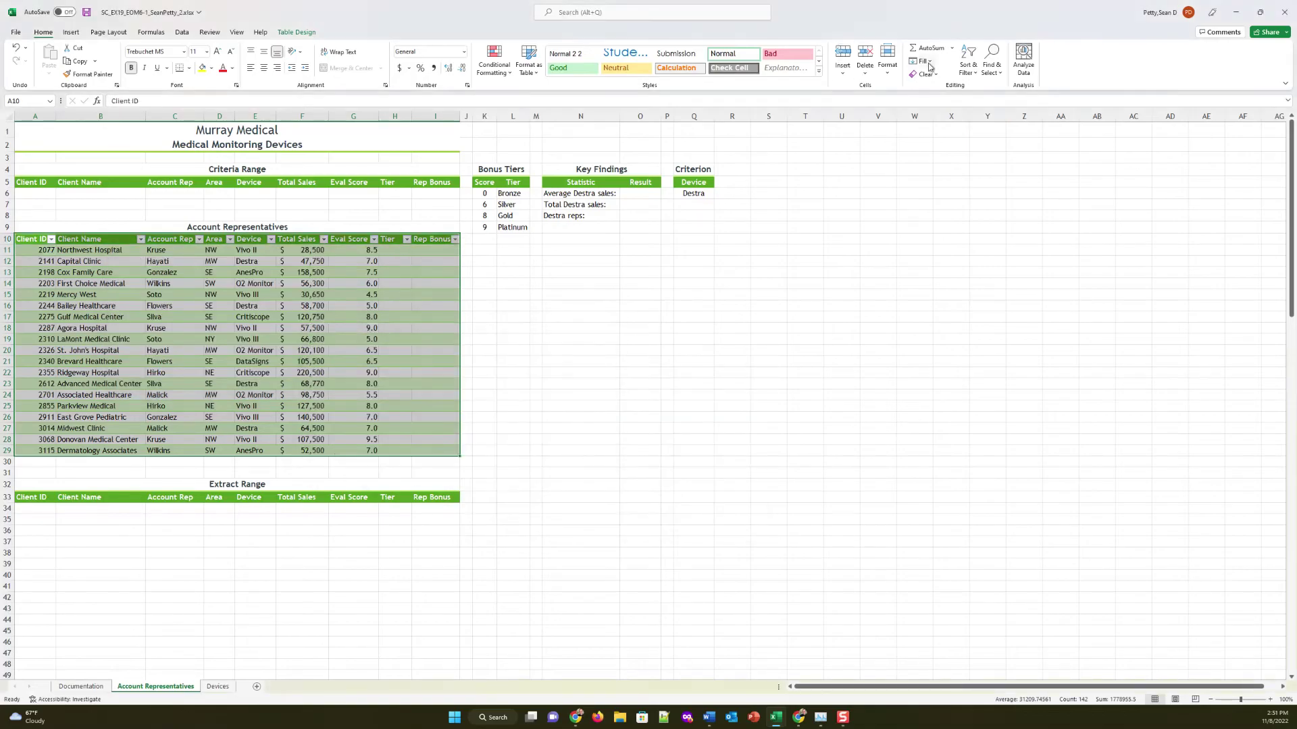
Open a custom sort for the selected table and set its first sort column to Account Rep
{"action": "left_click", "coordinate": [967, 67]}
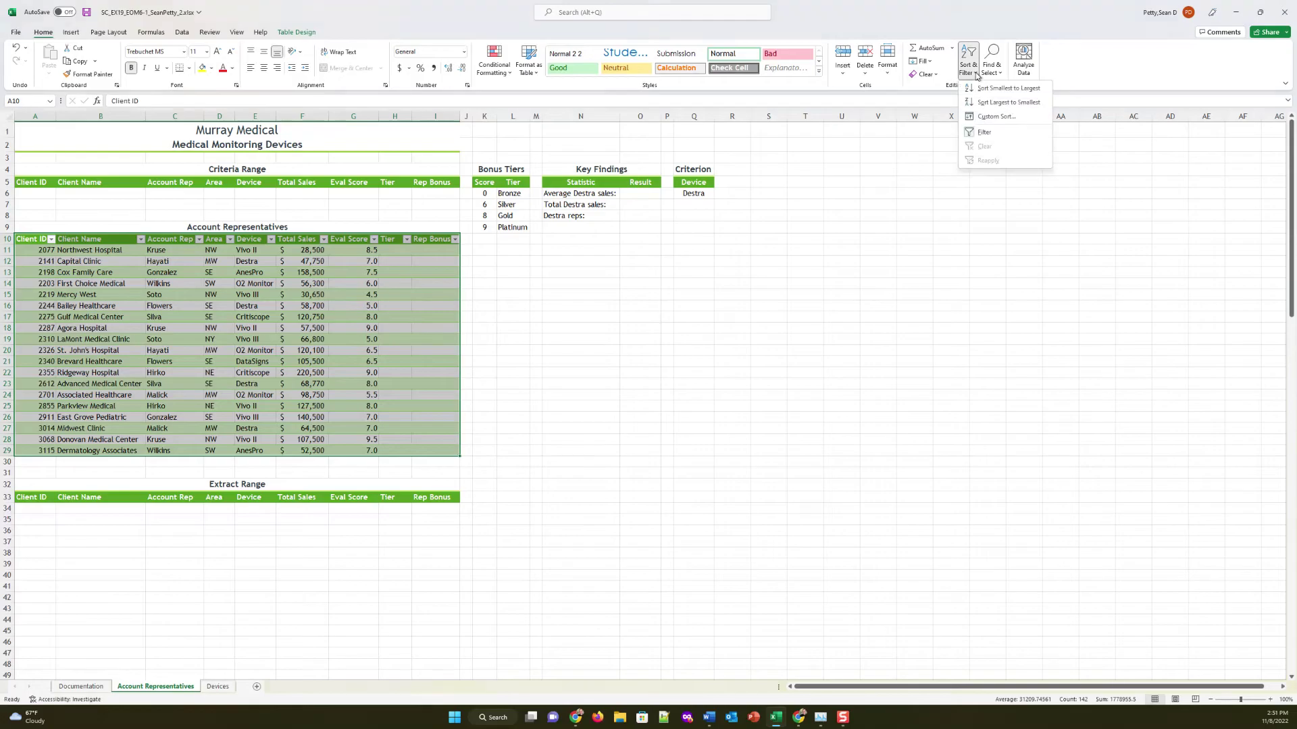
{"action": "left_click", "coordinate": [984, 118]}
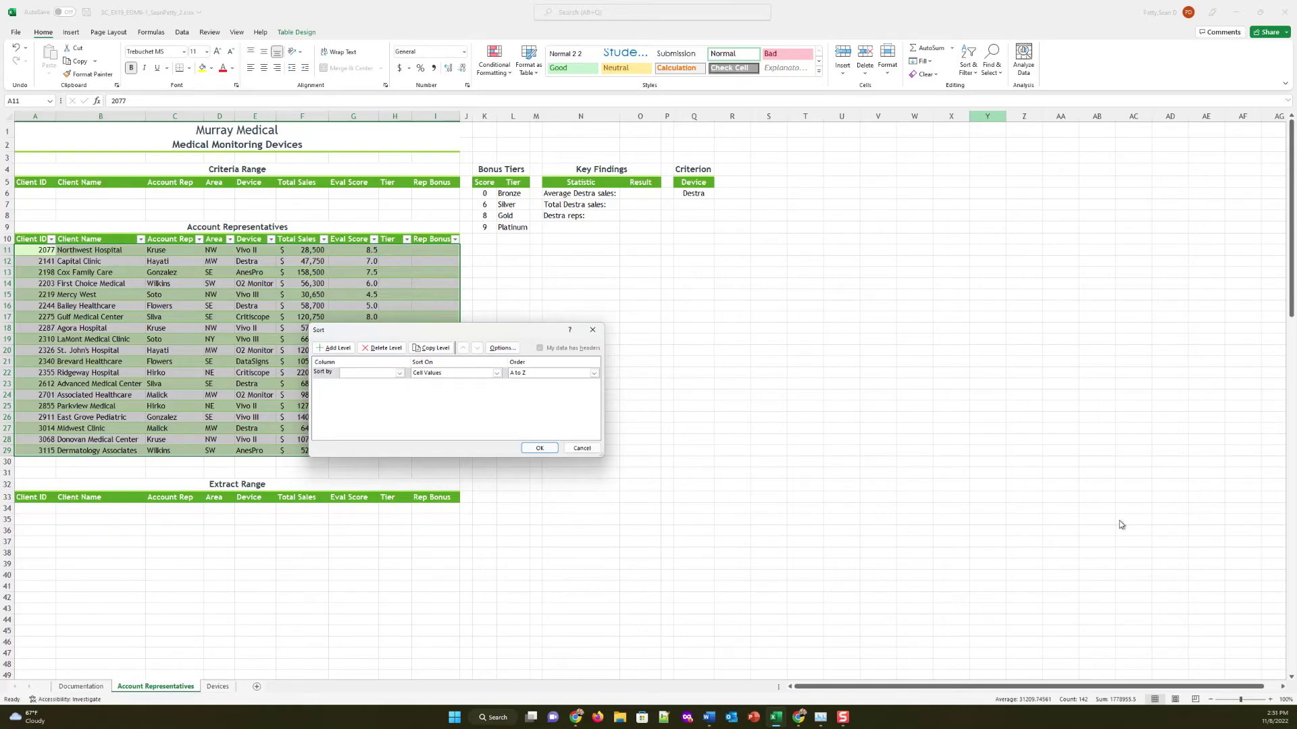
{"action": "left_click", "coordinate": [381, 374]}
{"action": "left_click", "coordinate": [376, 397]}
{"action": "left_click", "coordinate": [376, 373]}
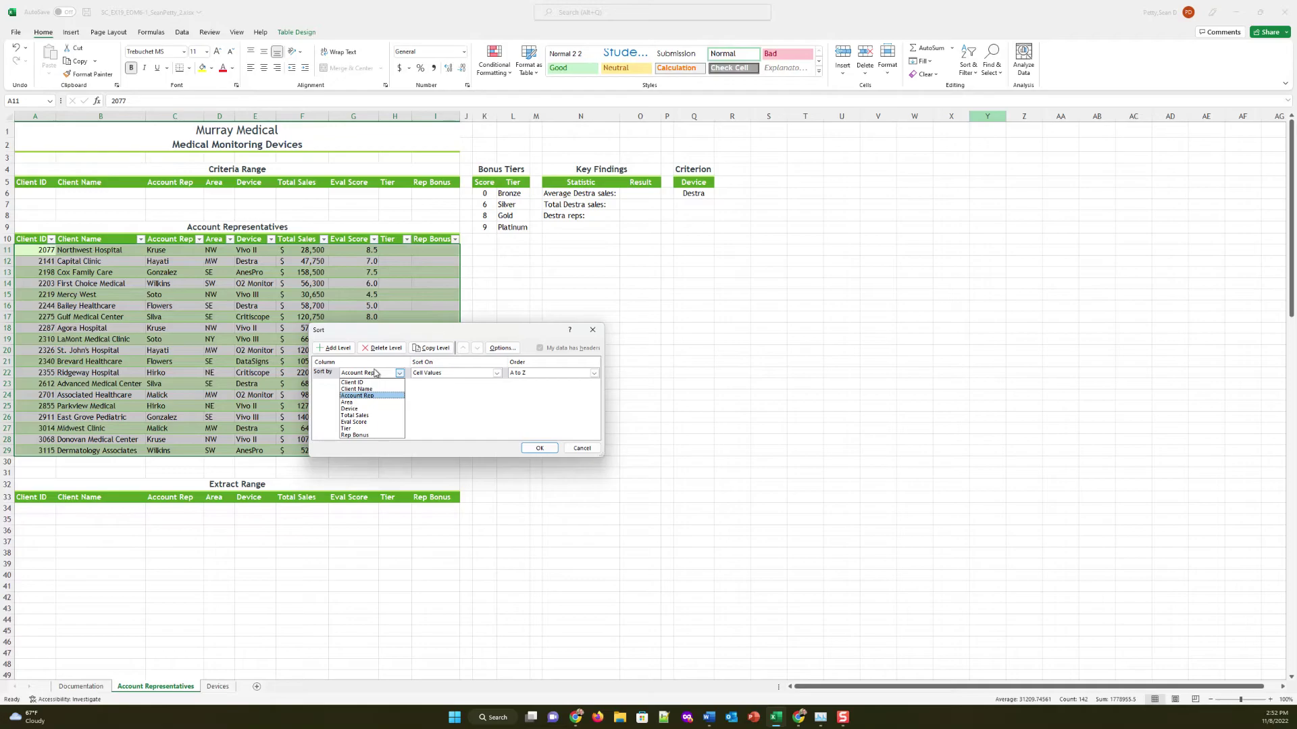
{"action": "left_click", "coordinate": [366, 390]}
{"action": "left_click", "coordinate": [325, 375]}
{"action": "left_click", "coordinate": [365, 374]}
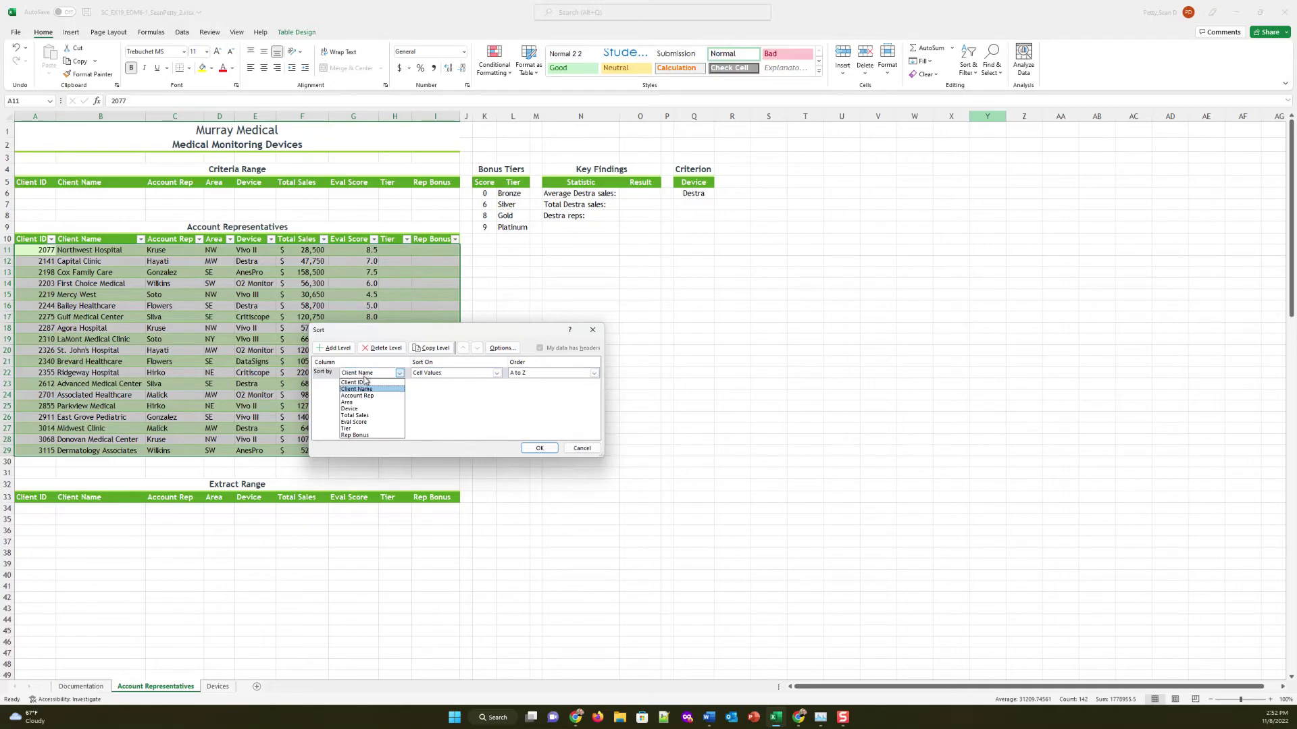
{"action": "left_click", "coordinate": [364, 396]}
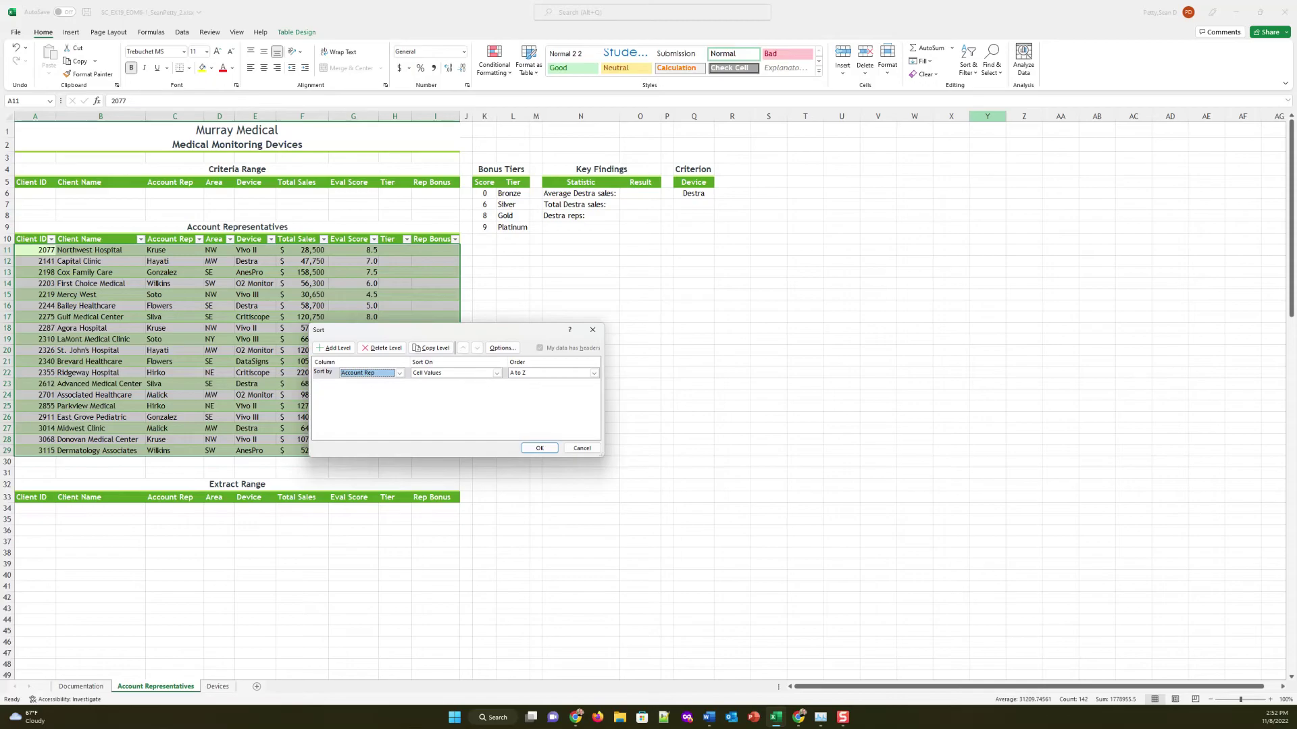
{"action": "left_click", "coordinate": [1145, 385]}
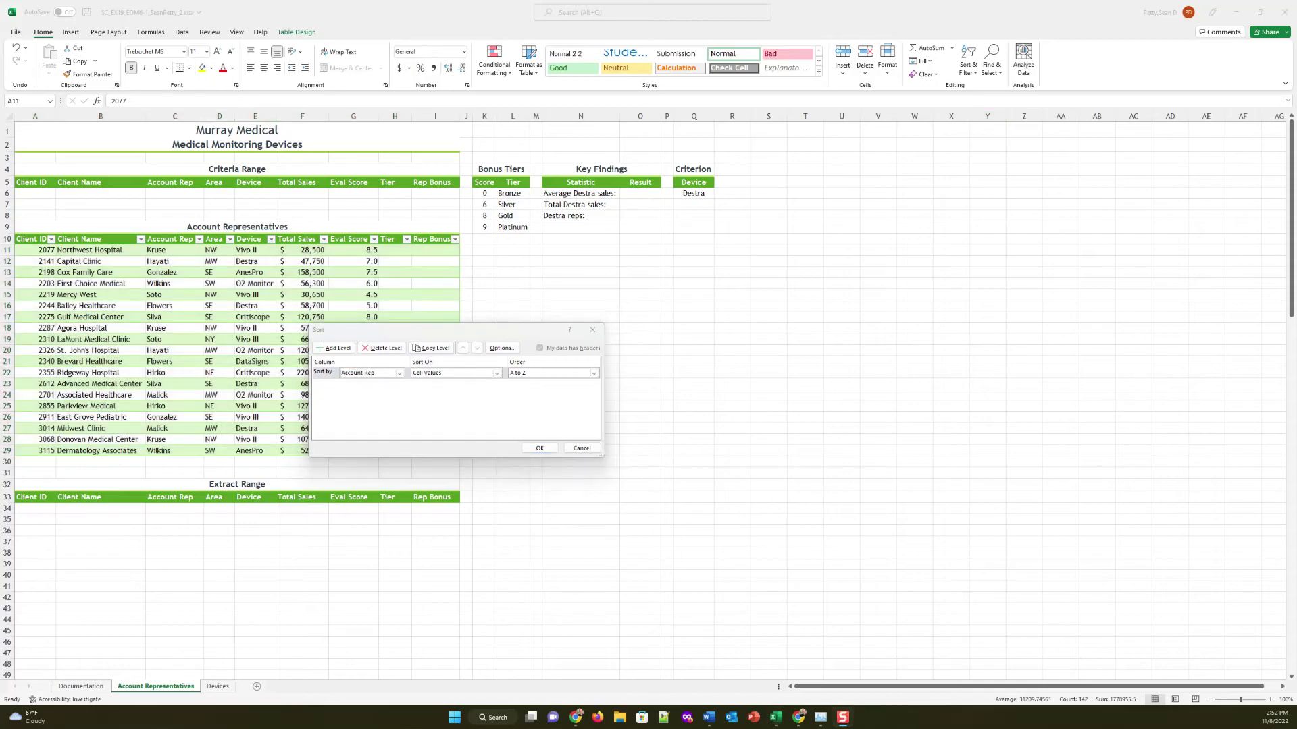
Keep Account Rep sorted A to Z, add Total Sales as the second level from Largest to Smallest, and apply the sort
{"action": "left_click", "coordinate": [538, 373]}
{"action": "left_click", "coordinate": [534, 383]}
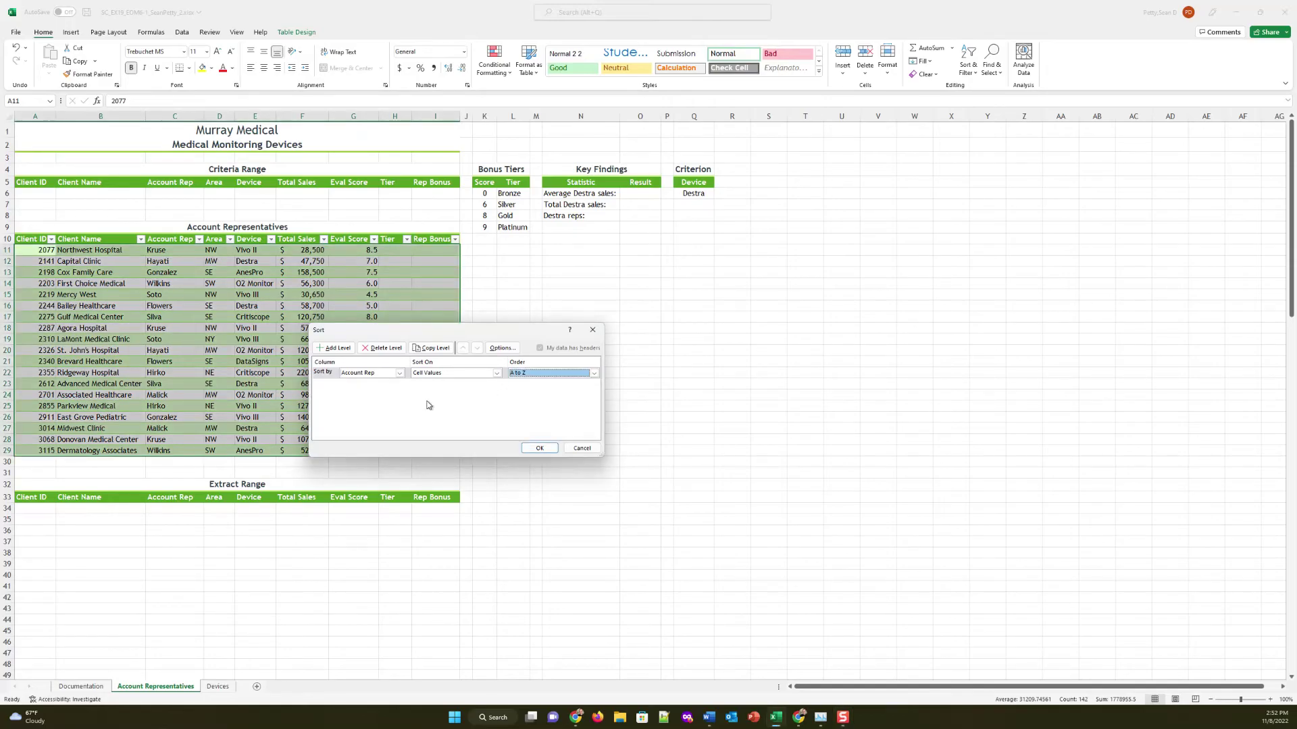
{"action": "left_click", "coordinate": [337, 349]}
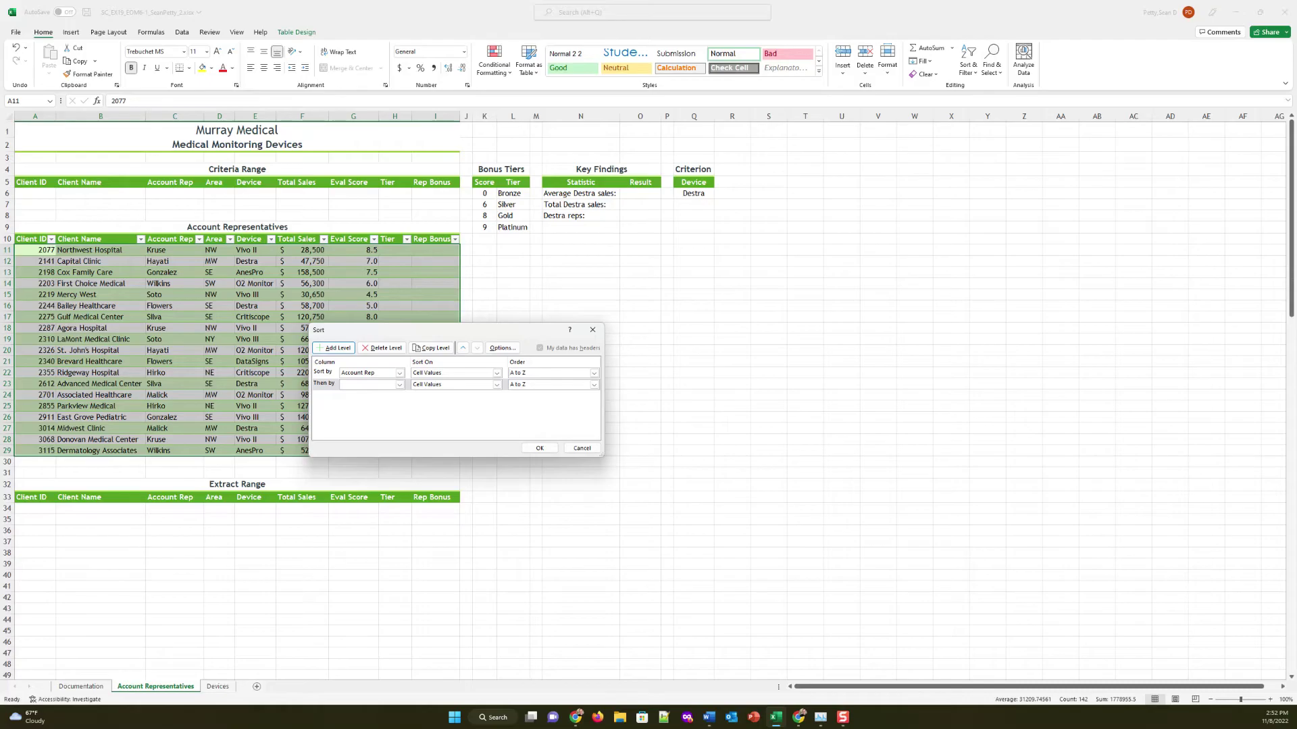
{"action": "left_click", "coordinate": [399, 384]}
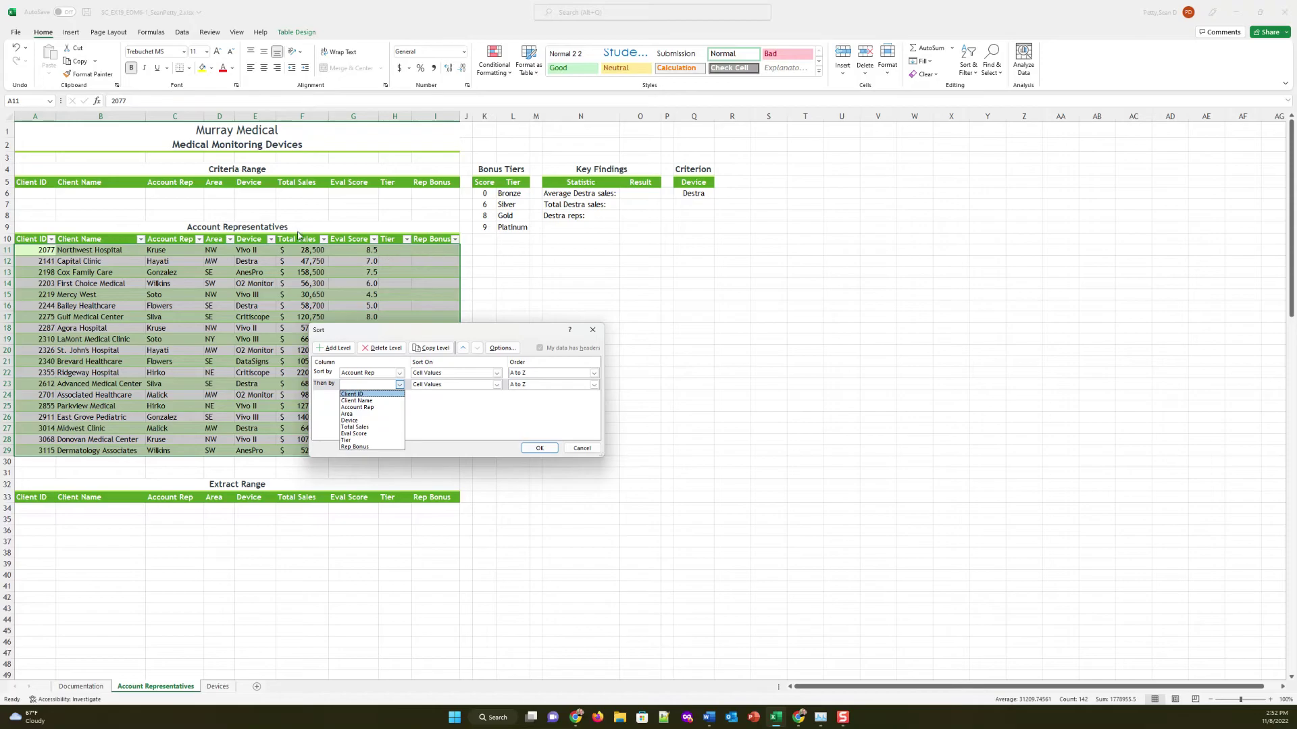
{"action": "left_click", "coordinate": [360, 427]}
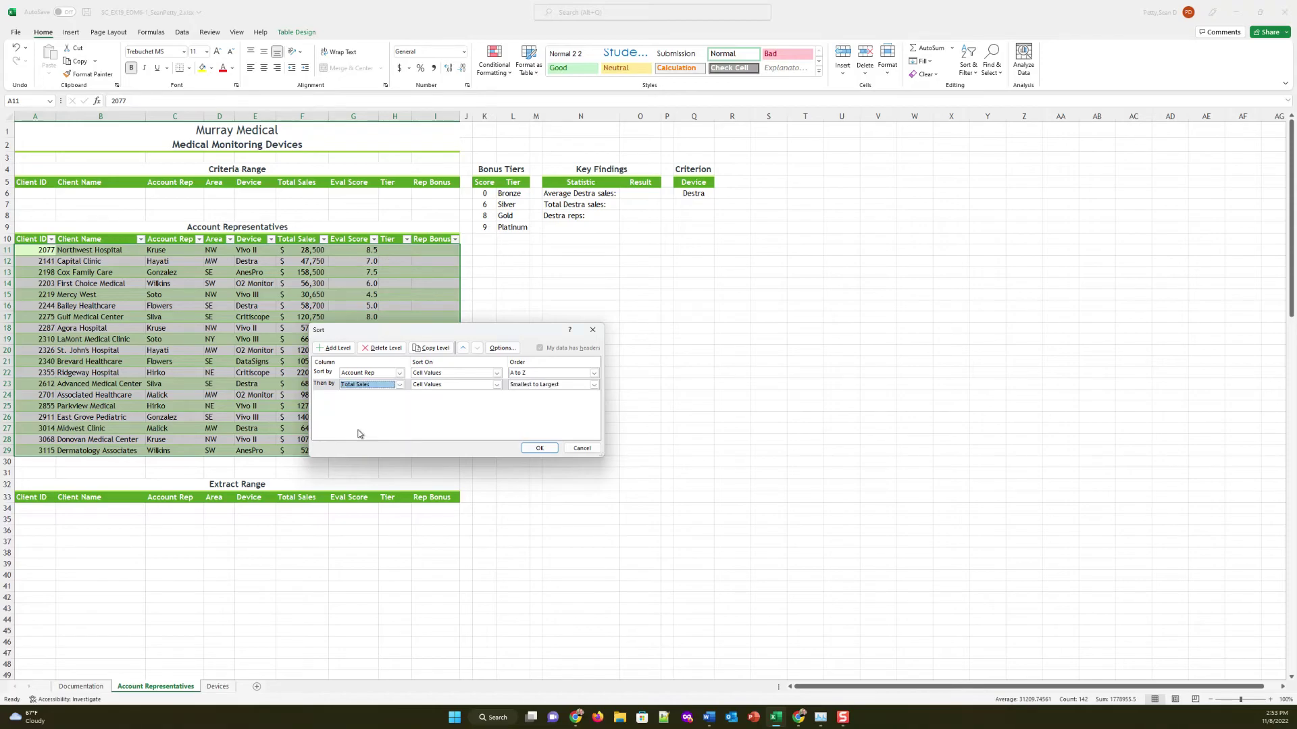
{"action": "left_click", "coordinate": [561, 388]}
{"action": "left_click", "coordinate": [563, 401]}
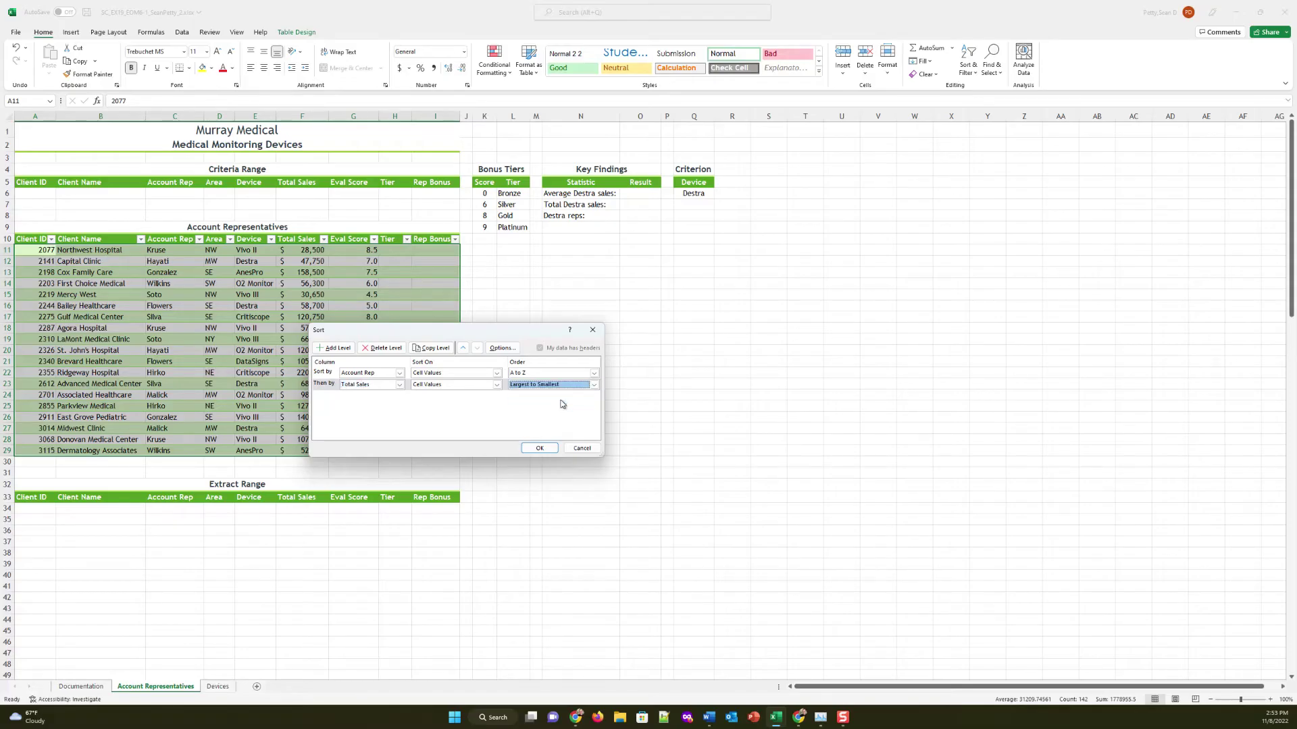
{"action": "left_click", "coordinate": [534, 448]}
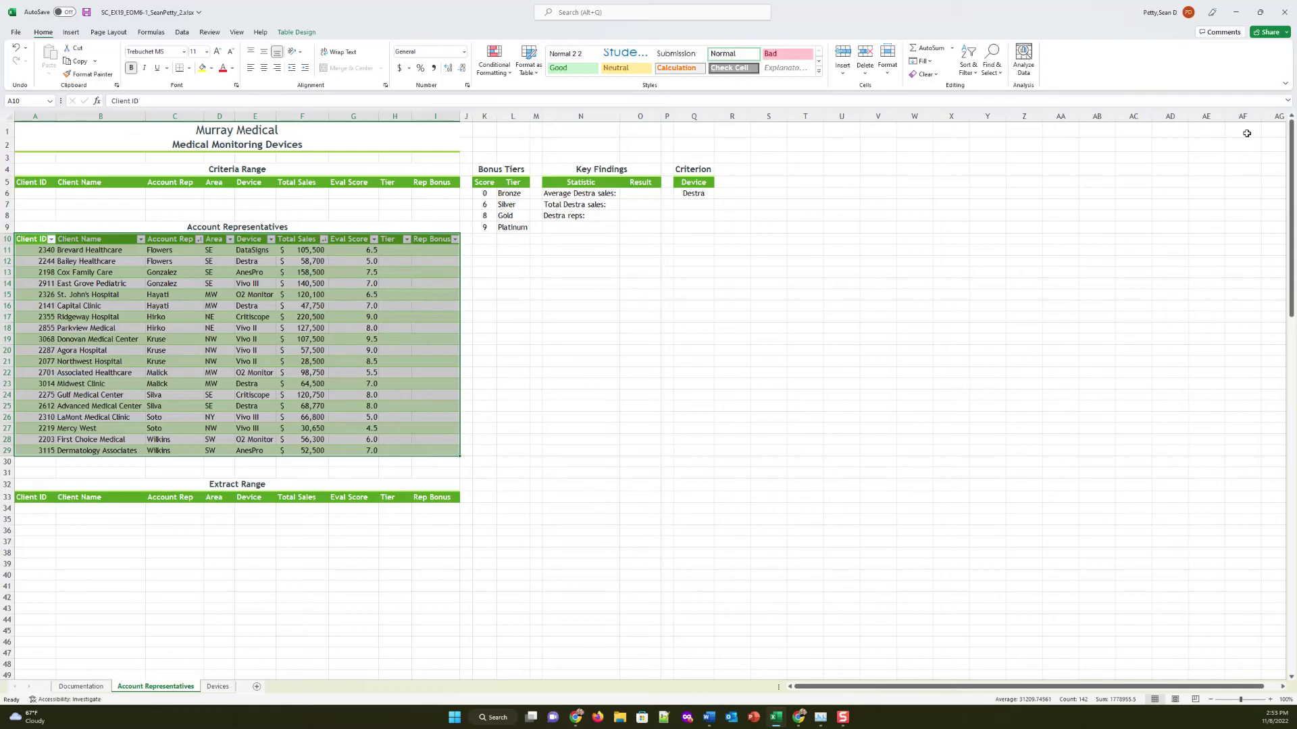
Find the VLOOKUP function and insert it in the first Tier cell, H11, keeping its arguments window clear of the data
{"action": "left_click", "coordinate": [511, 194]}
{"action": "left_click_drag", "start_coordinate": [481, 195], "coordinate": [523, 228]}
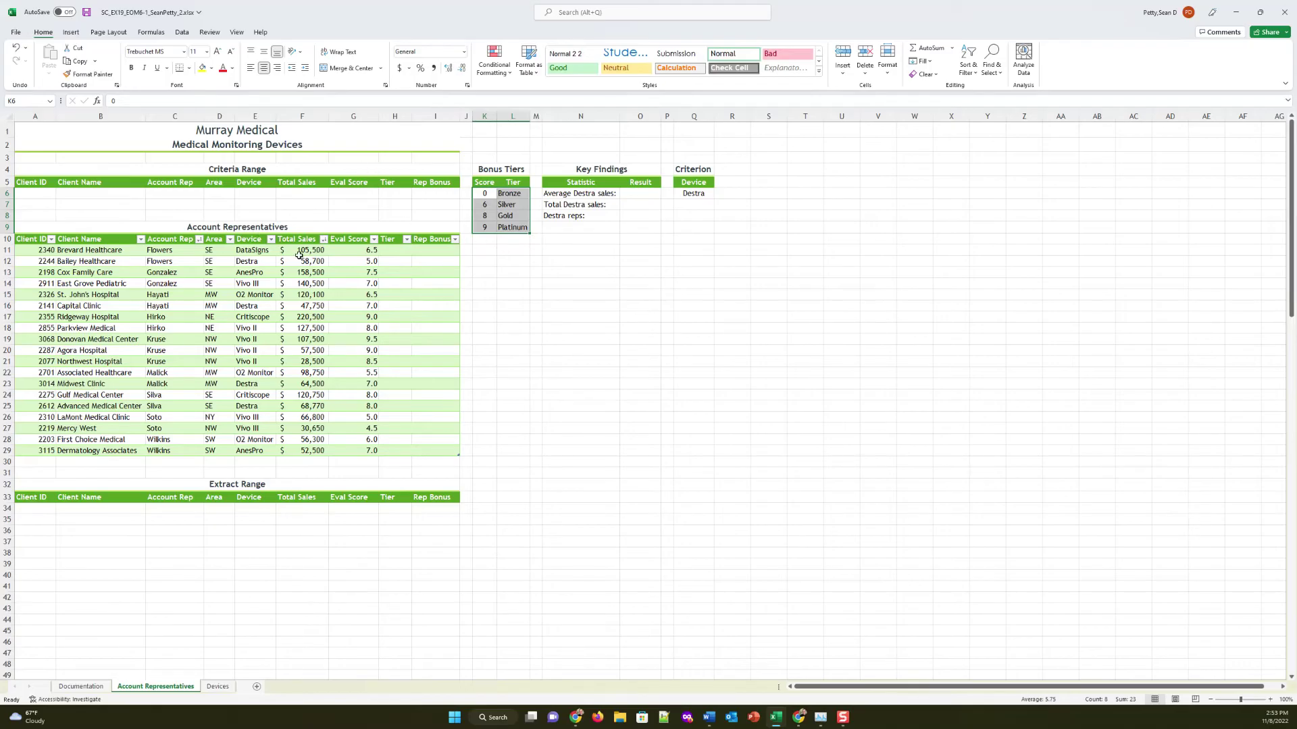
{"action": "left_click", "coordinate": [397, 250]}
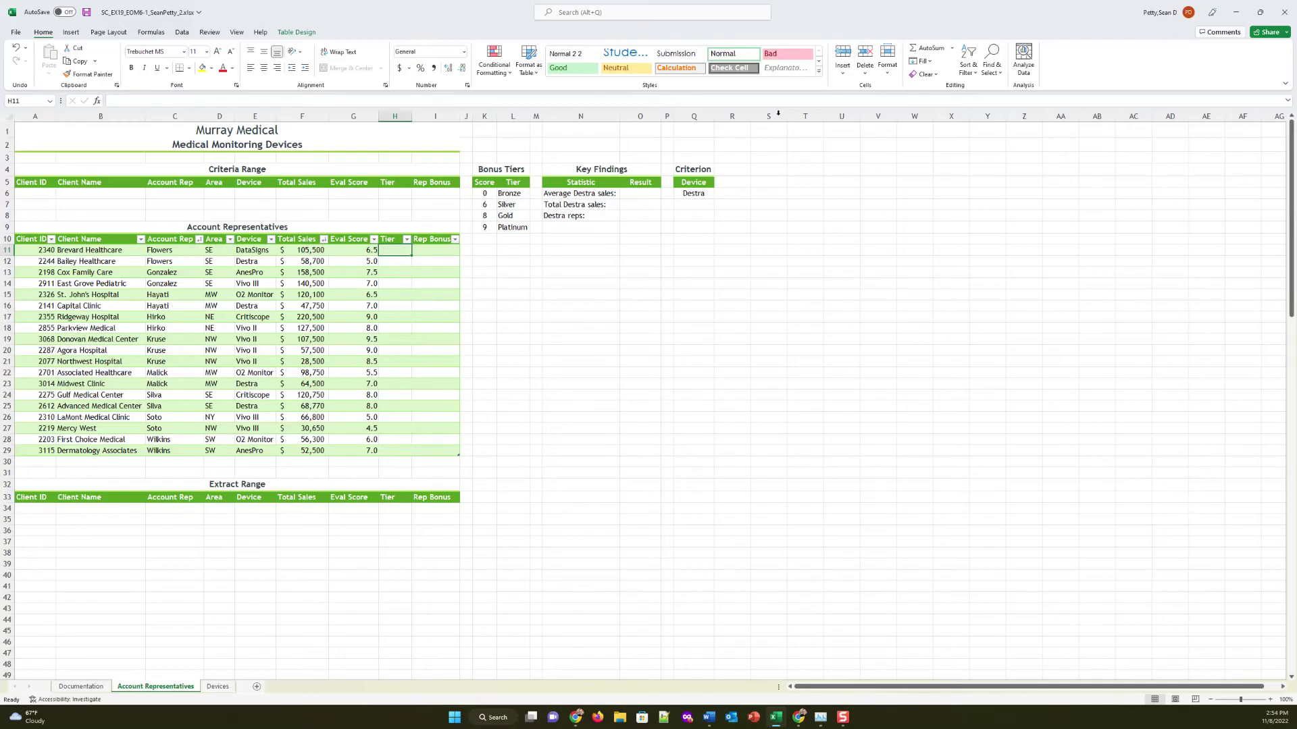
{"action": "left_click", "coordinate": [953, 47]}
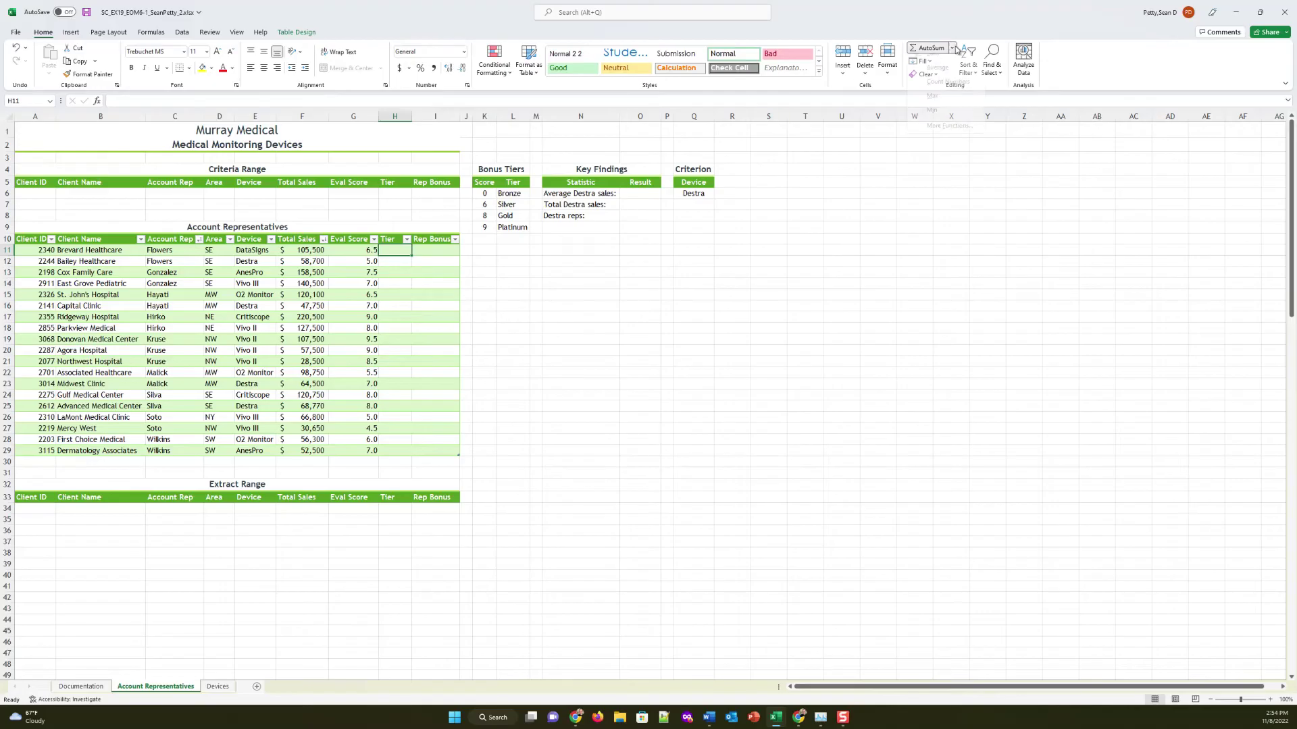
{"action": "left_click", "coordinate": [949, 134]}
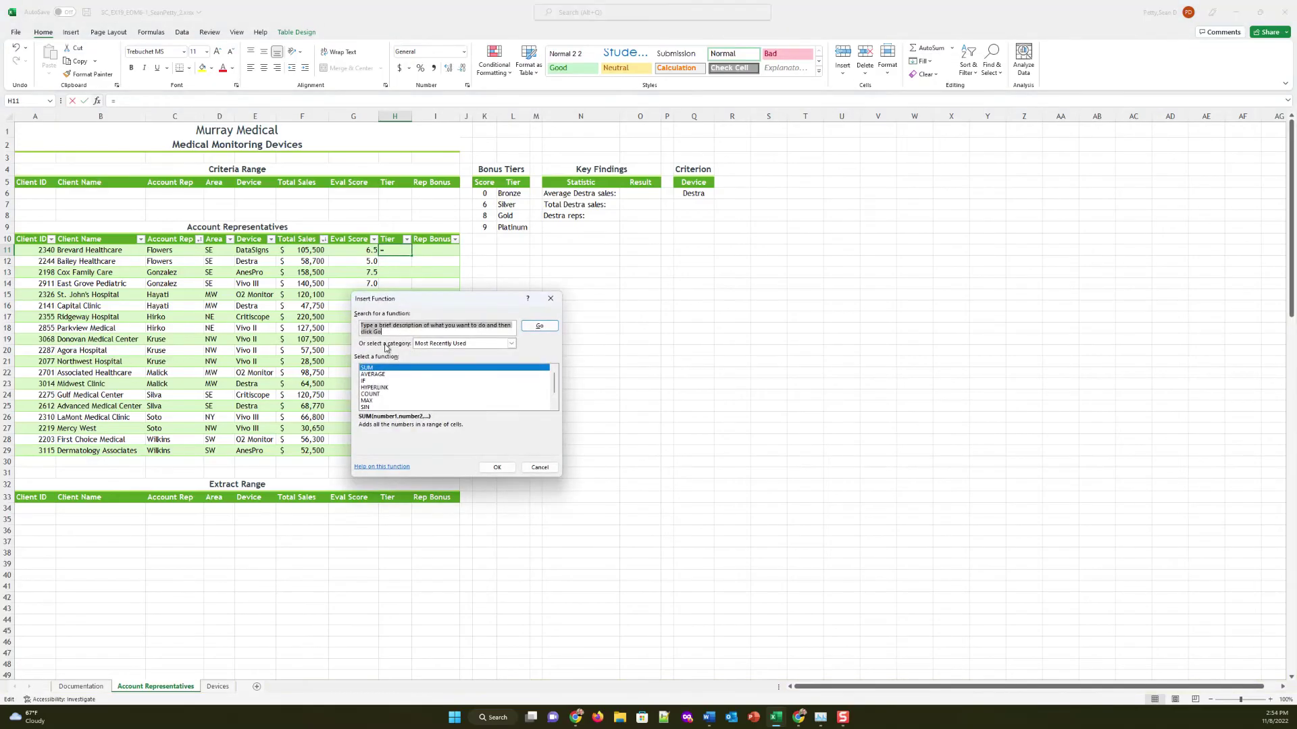
{"action": "type", "text": "V"}
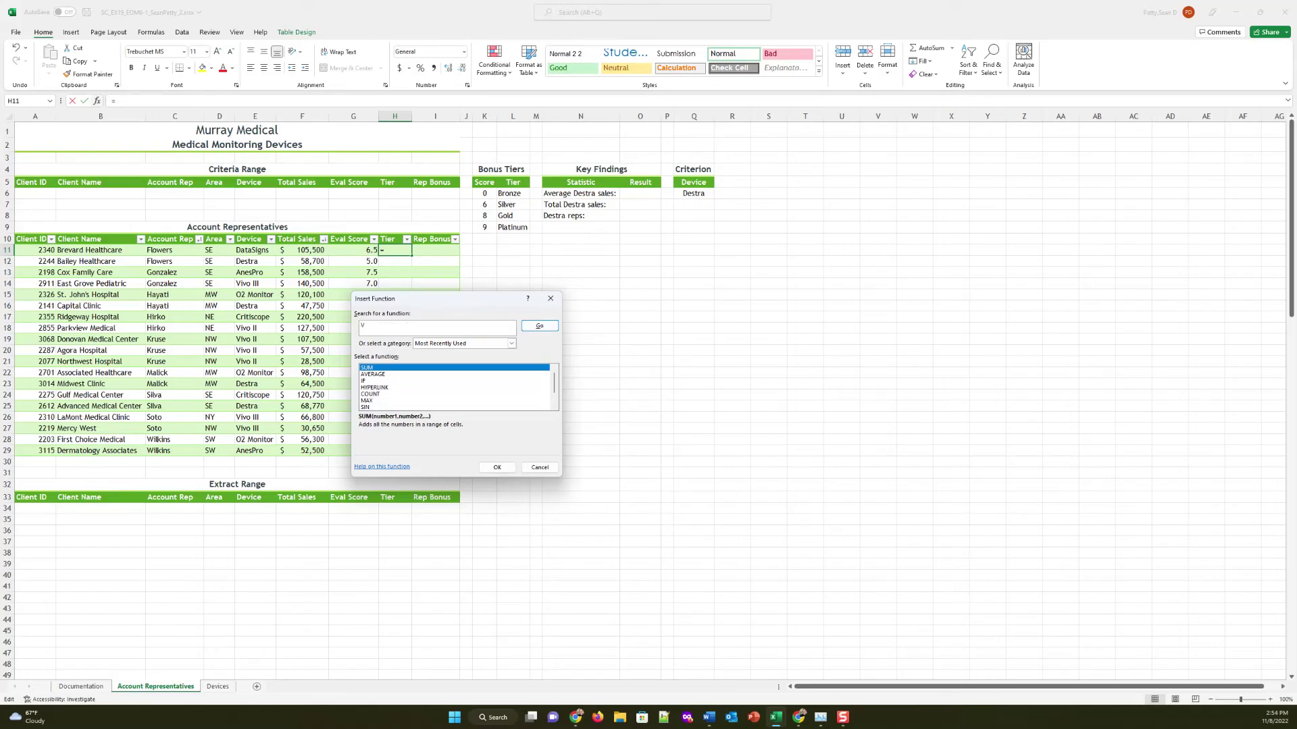
{"action": "type", "text": "lookuup"}
{"action": "left_click", "coordinate": [539, 325]}
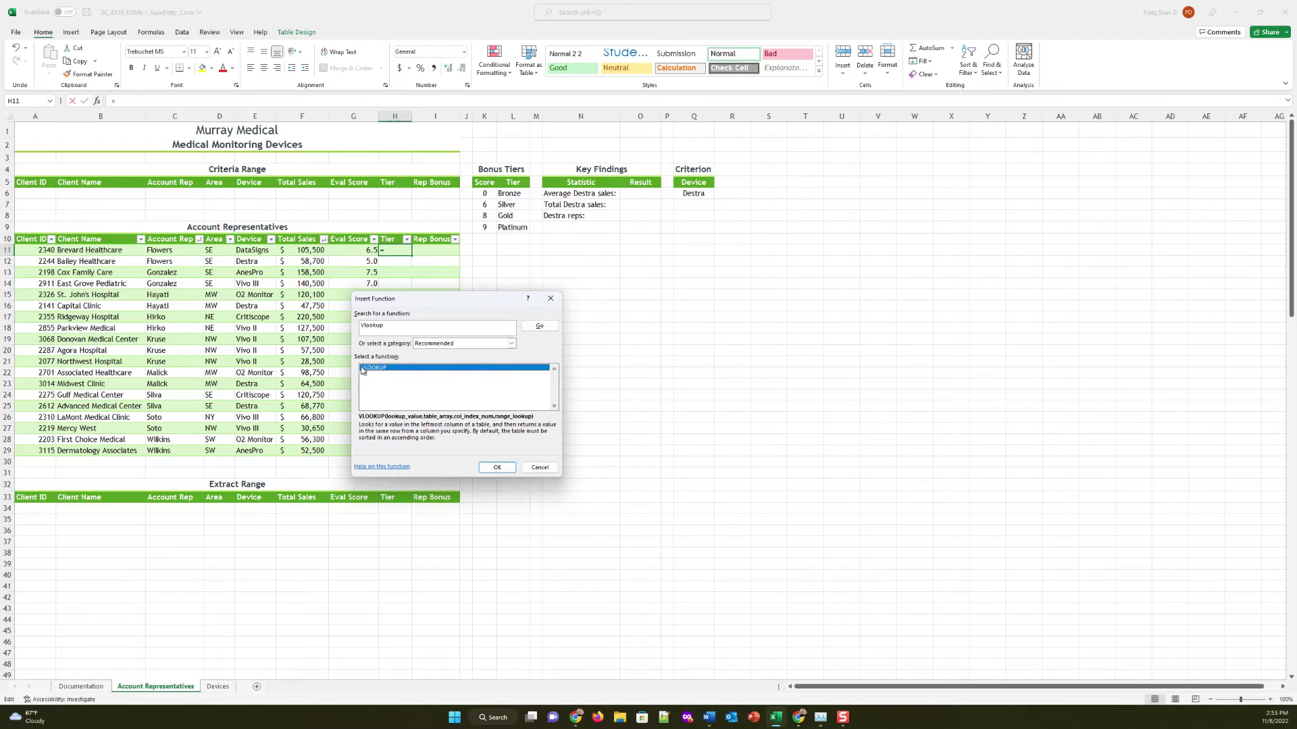
{"action": "double_click", "coordinate": [375, 369]}
{"action": "left_click_drag", "start_coordinate": [422, 304], "coordinate": [672, 365]}
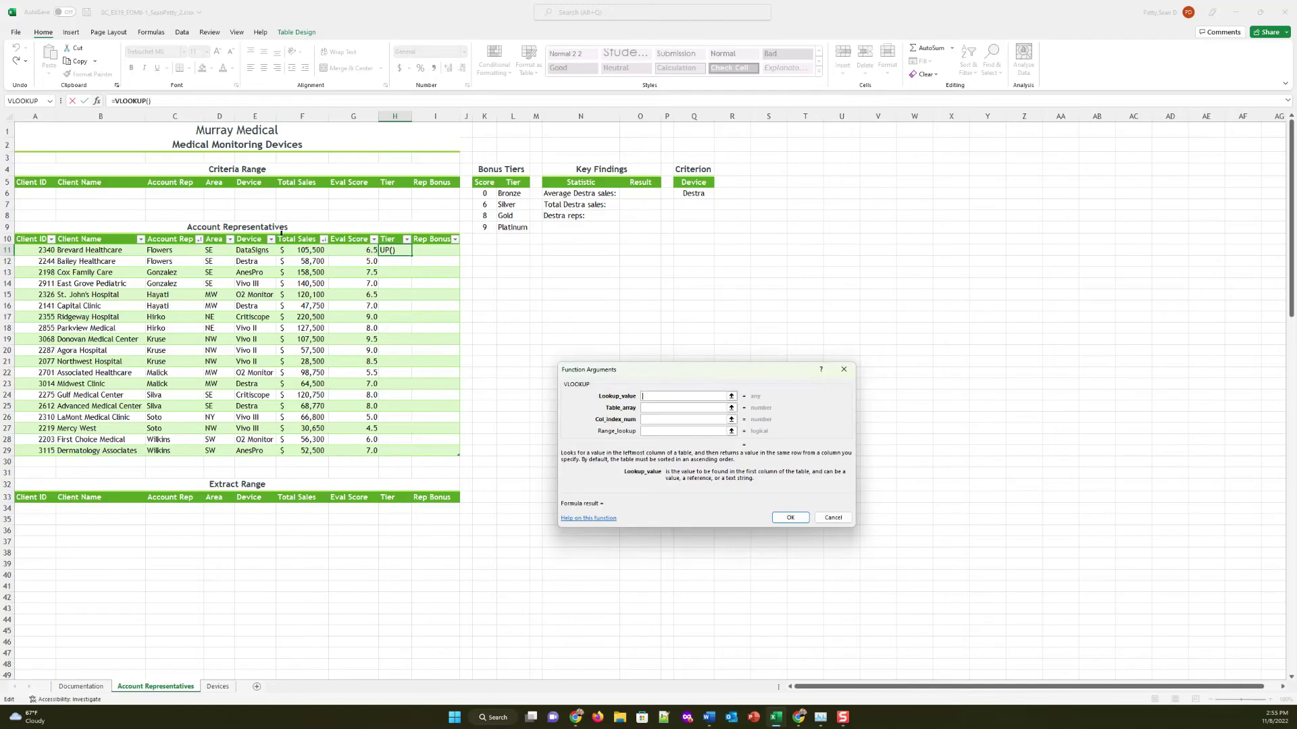
Use the first row's Total Sales as the lookup value and the absolute Bonus Tiers range $K$6:$L$9 as the table array
{"action": "left_click", "coordinate": [304, 252]}
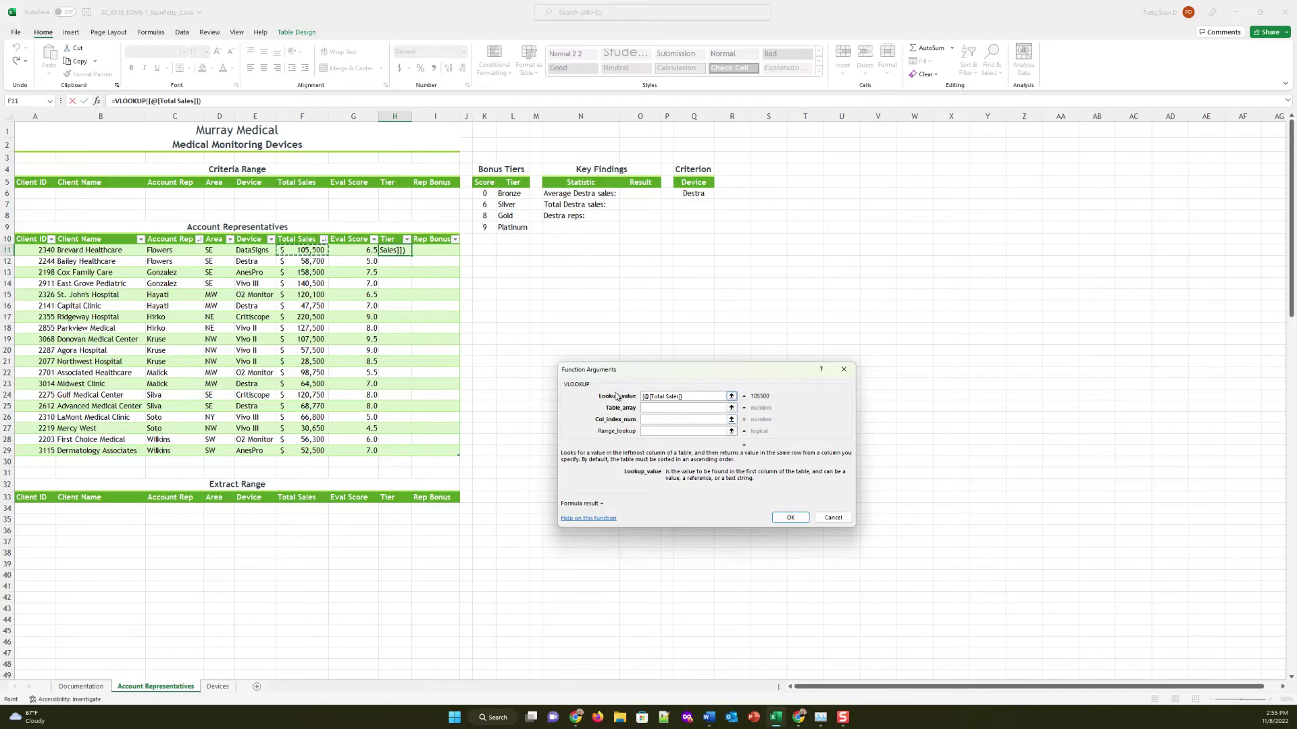
{"action": "left_click", "coordinate": [671, 408]}
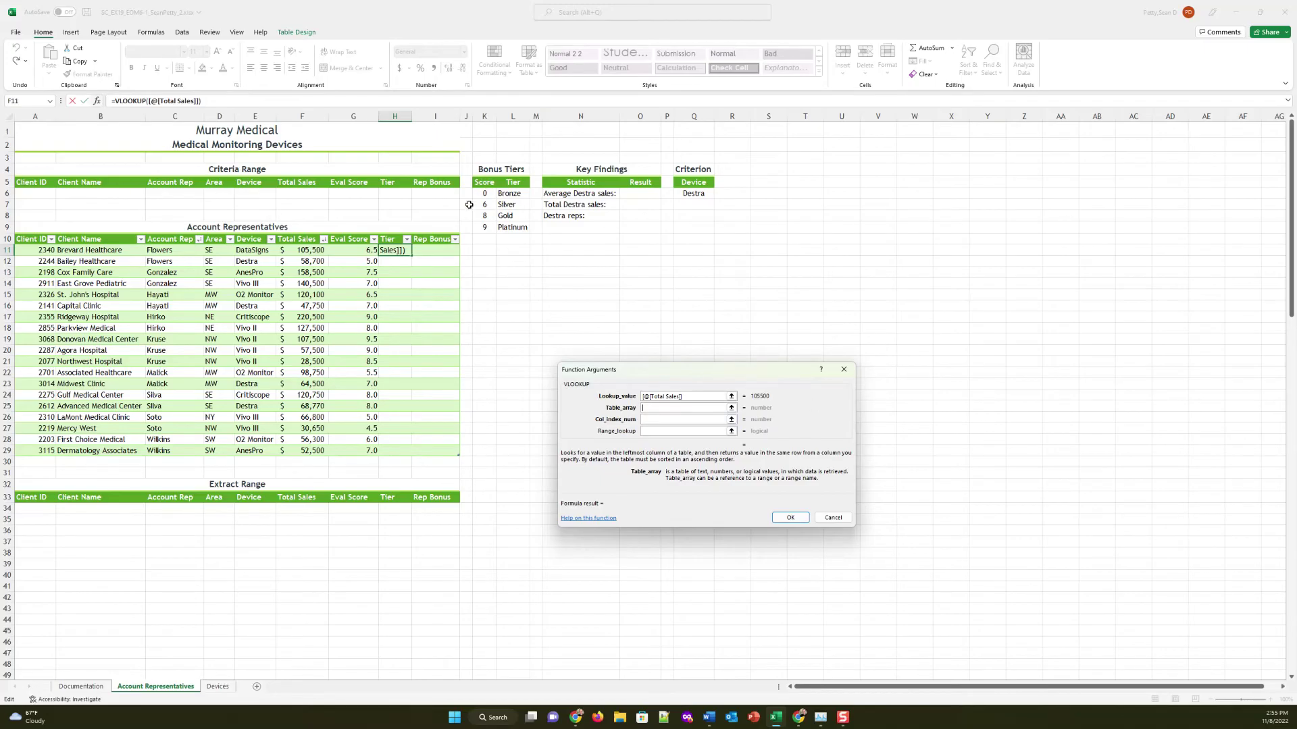
{"action": "left_click_drag", "start_coordinate": [479, 194], "coordinate": [512, 227]}
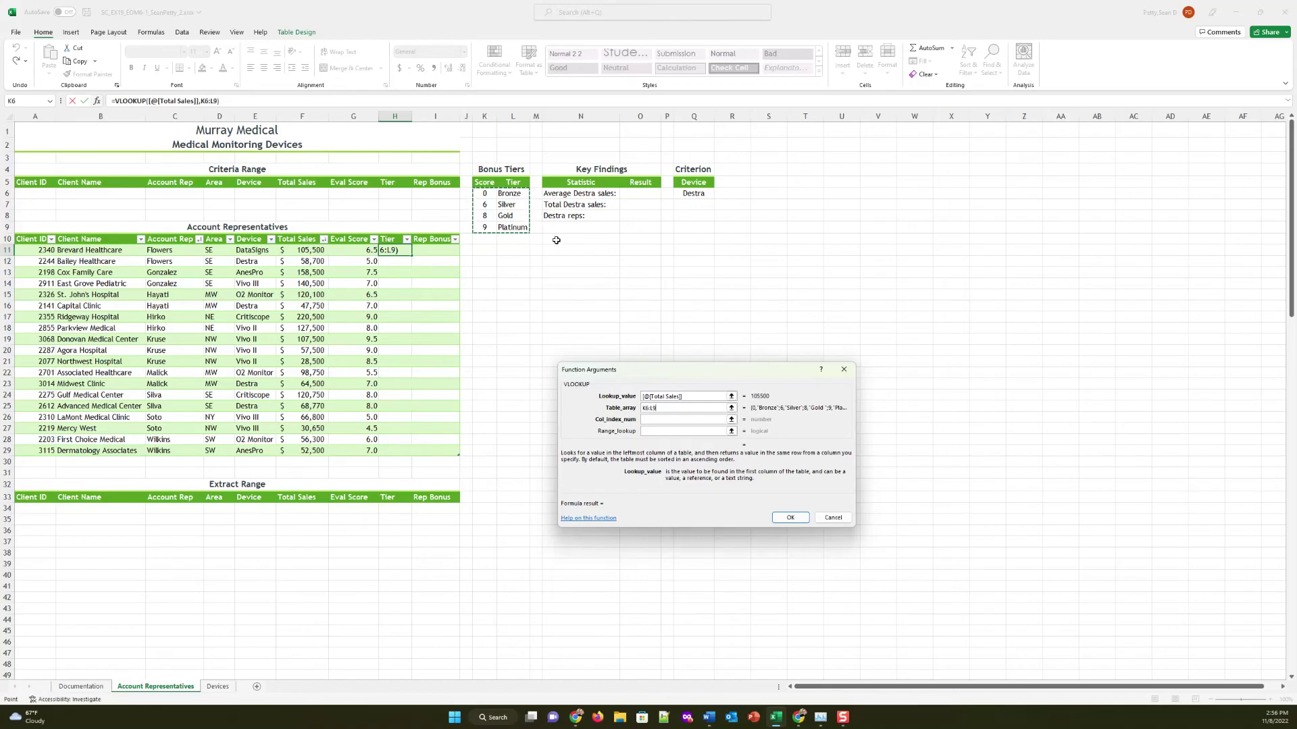
{"action": "left_click", "coordinate": [649, 420]}
{"action": "type", "text": "$K$6:"}
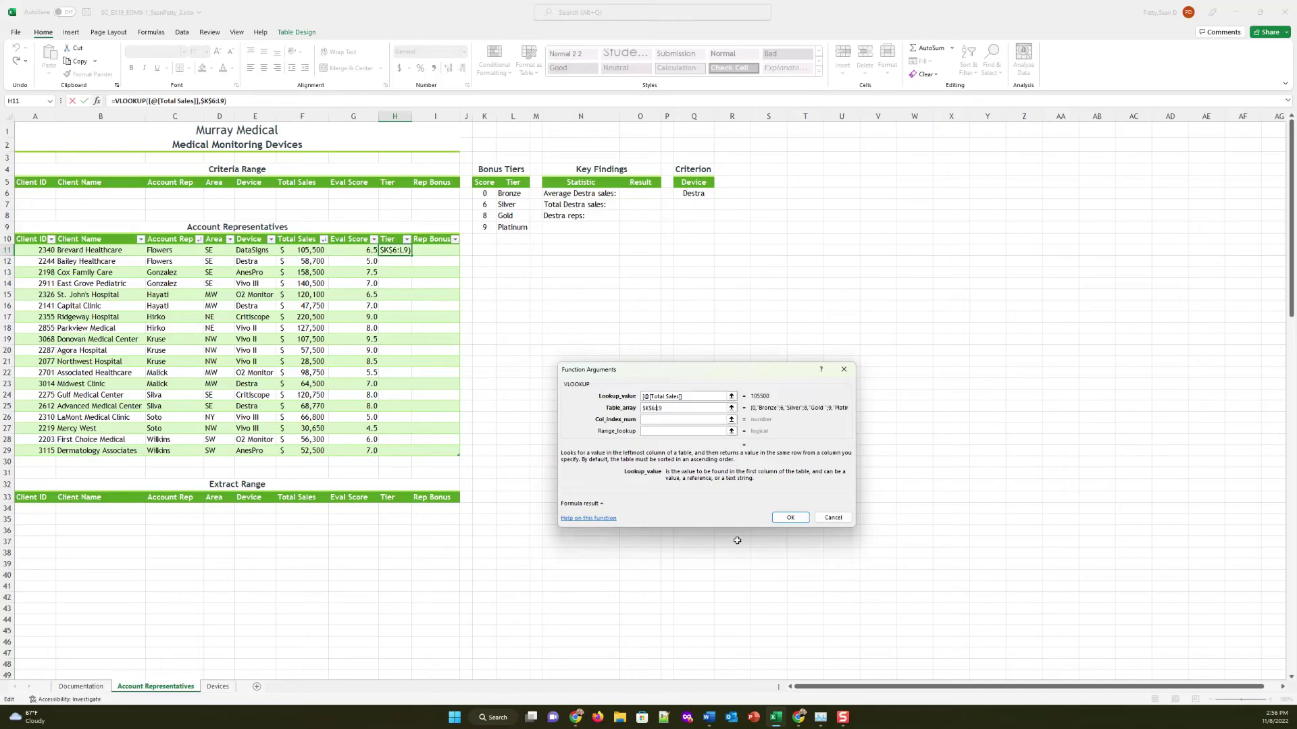
{"action": "type", "text": "$L$"}
Set the VLOOKUP's column index number to 2 and enter the formula in the Tier column
{"action": "left_click", "coordinate": [662, 424]}
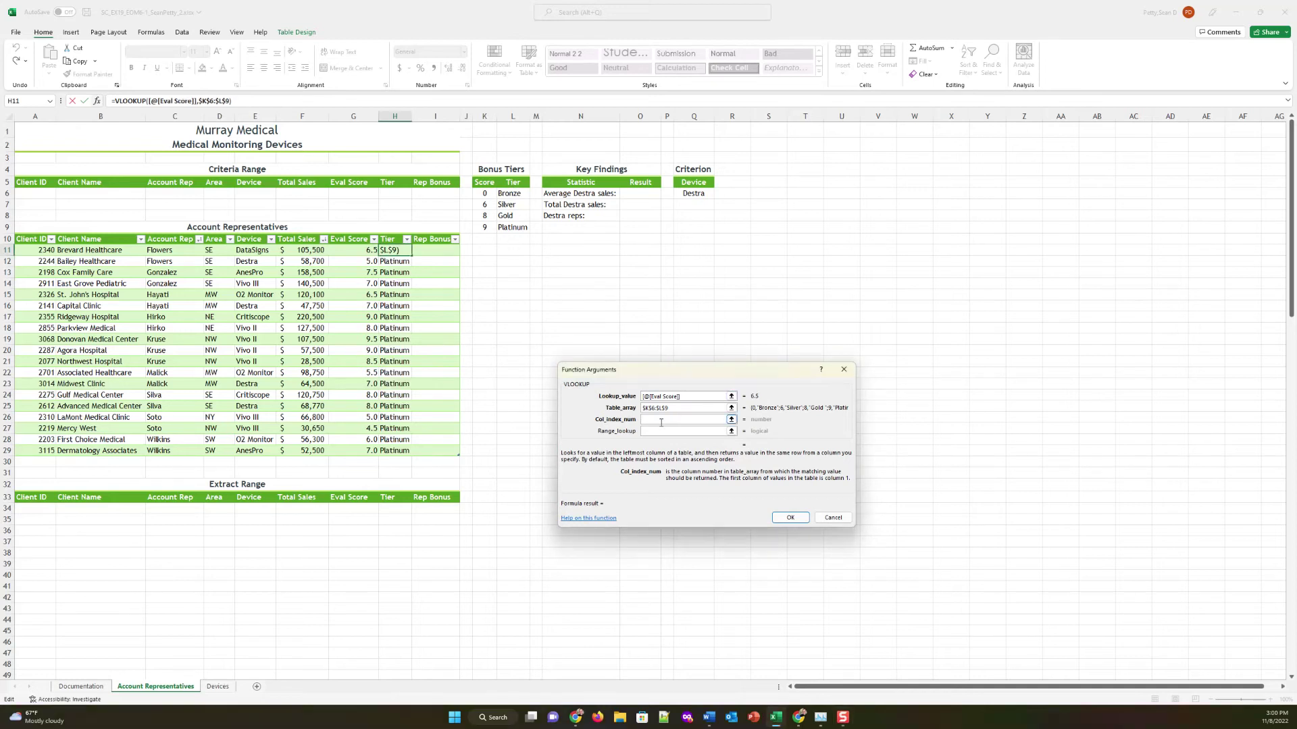
{"action": "type", "text": "2"}
{"action": "left_click", "coordinate": [783, 518]}
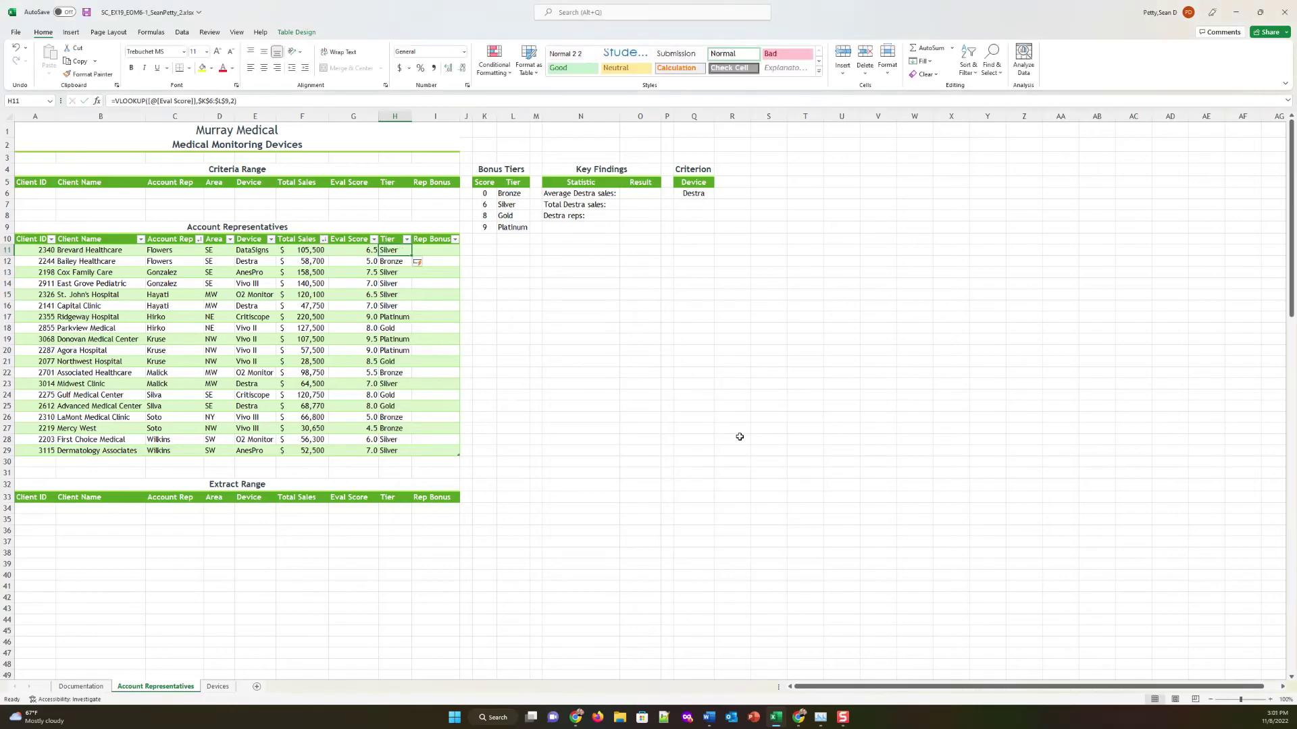
{"action": "left_click", "coordinate": [305, 294]}
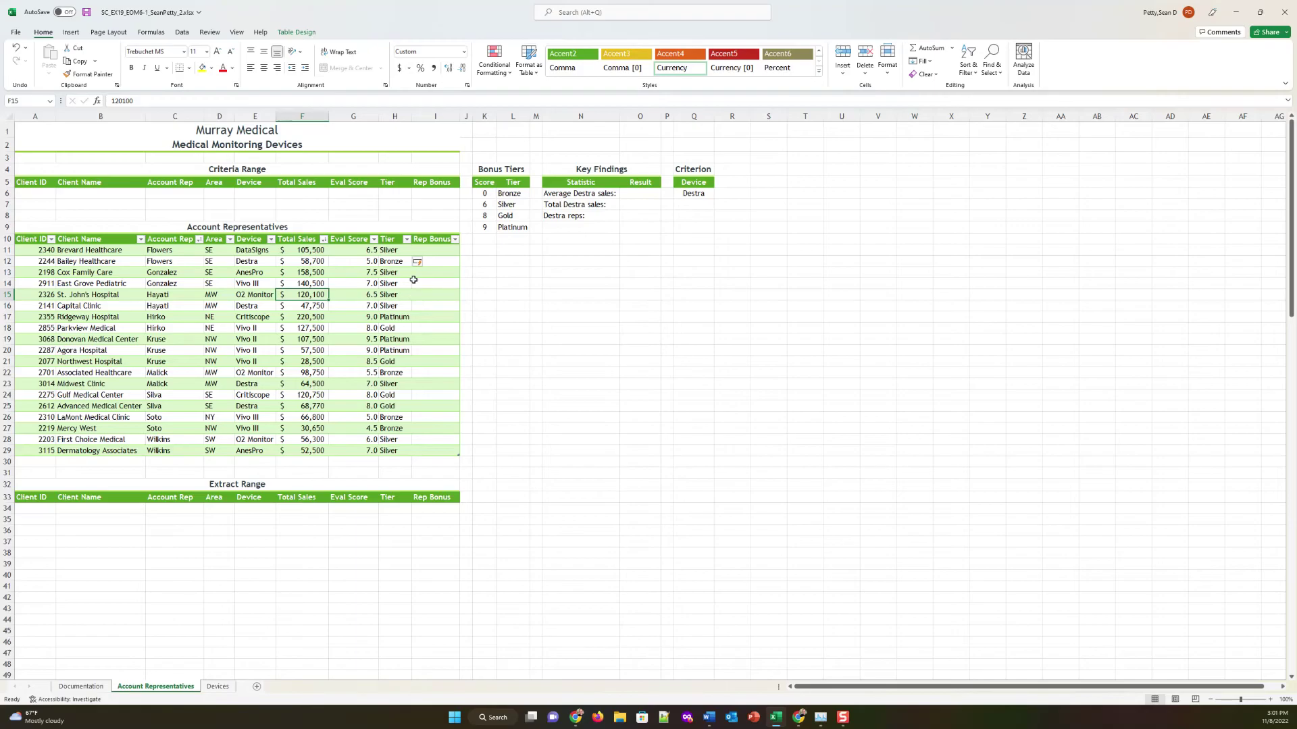
{"action": "left_click", "coordinate": [423, 264]}
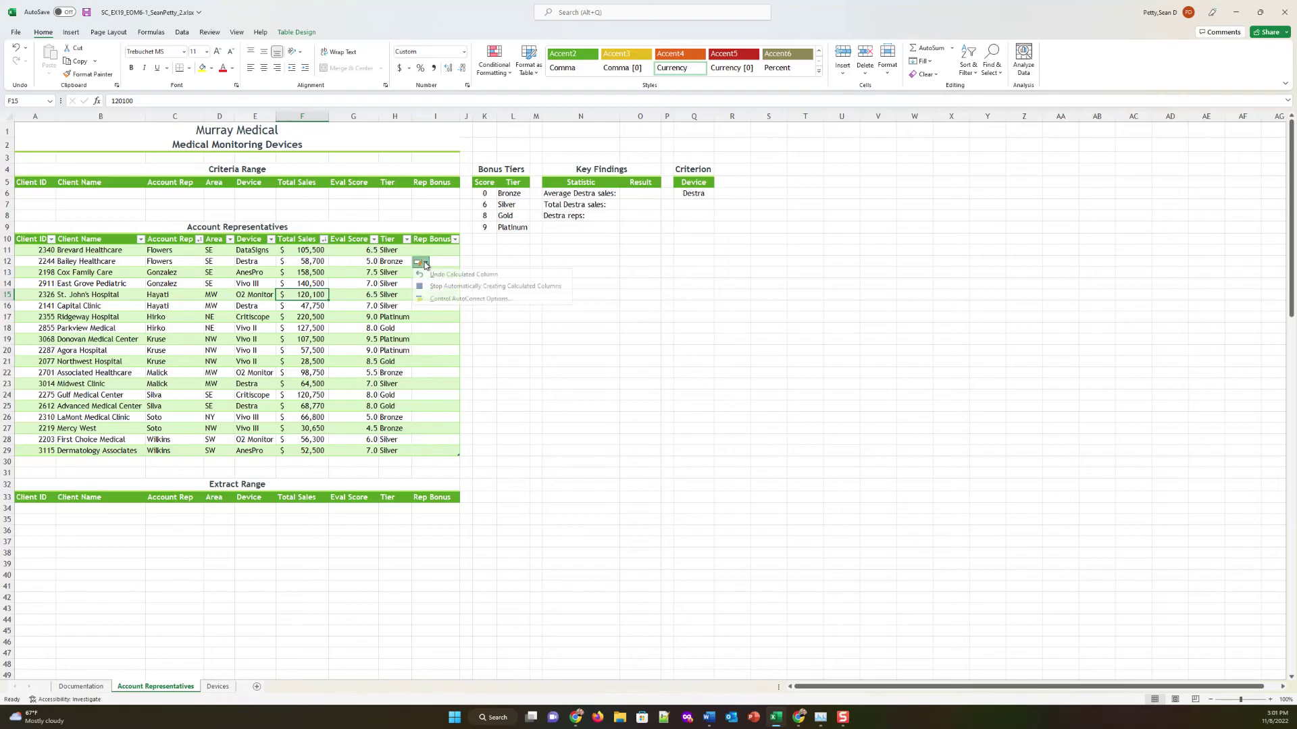
{"action": "left_click", "coordinate": [359, 205]}
{"action": "left_click", "coordinate": [257, 329]}
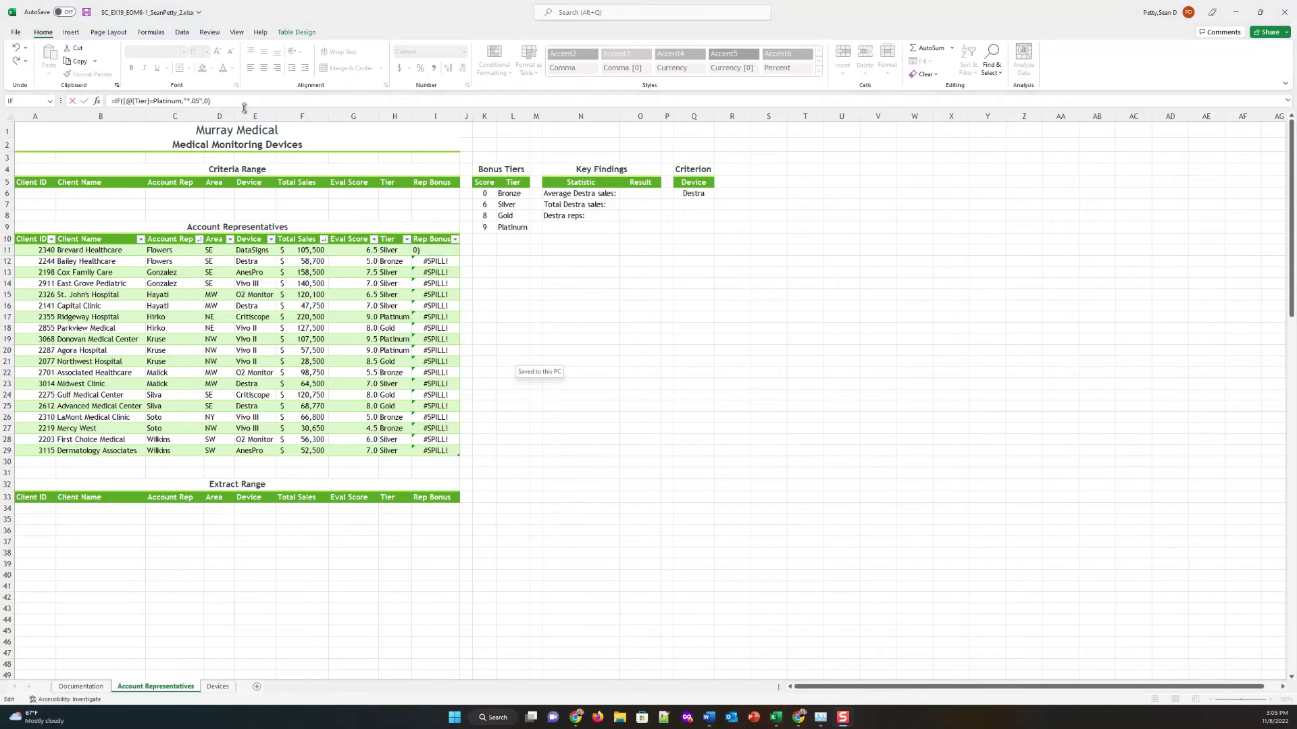
{"action": "key", "text": "Return"}
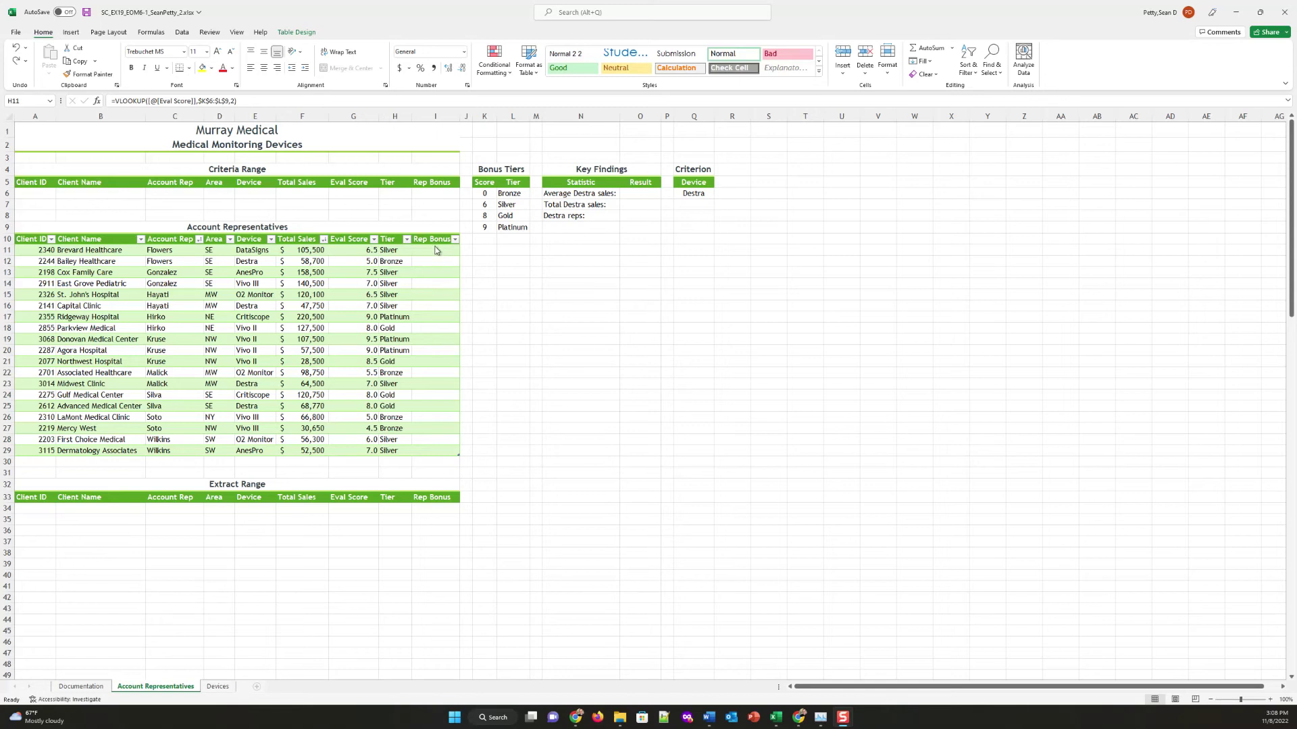
Review the arguments of the VLOOKUP in Tier cell H11
{"action": "left_click", "coordinate": [952, 49]}
{"action": "left_click", "coordinate": [937, 133]}
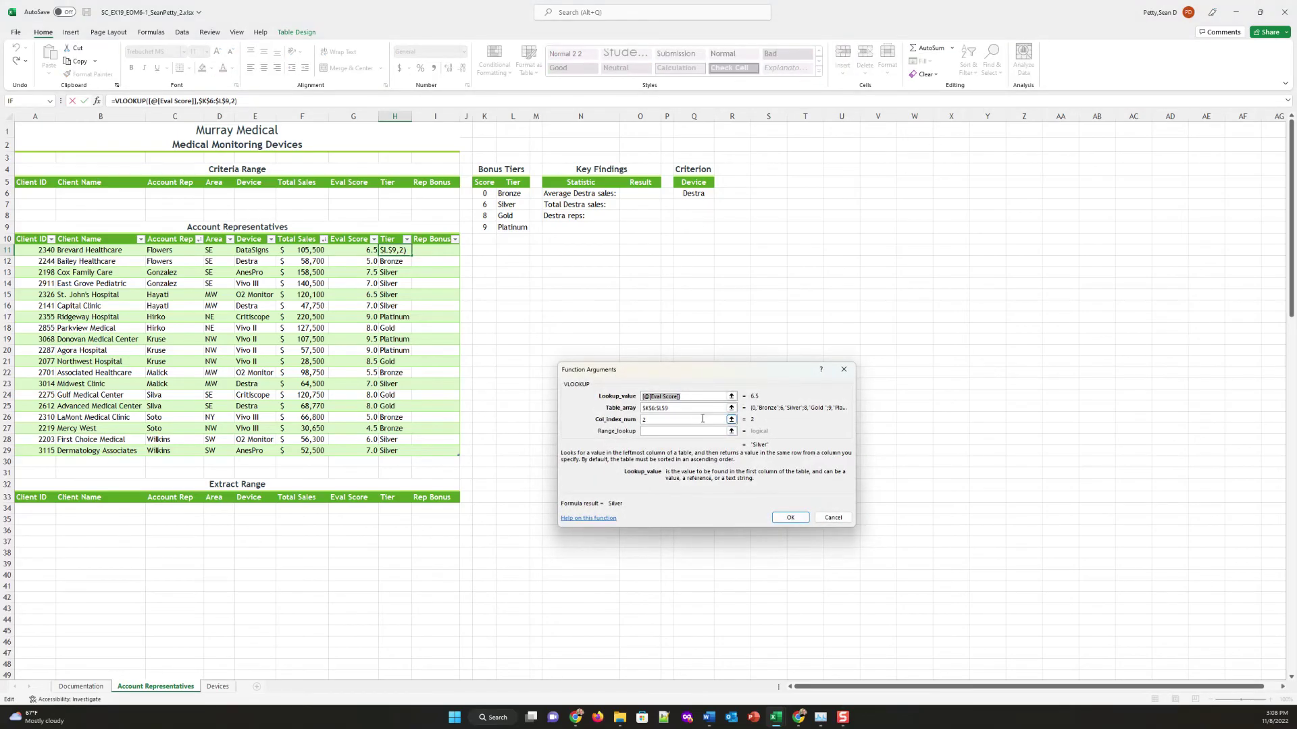
{"action": "left_click", "coordinate": [790, 517]}
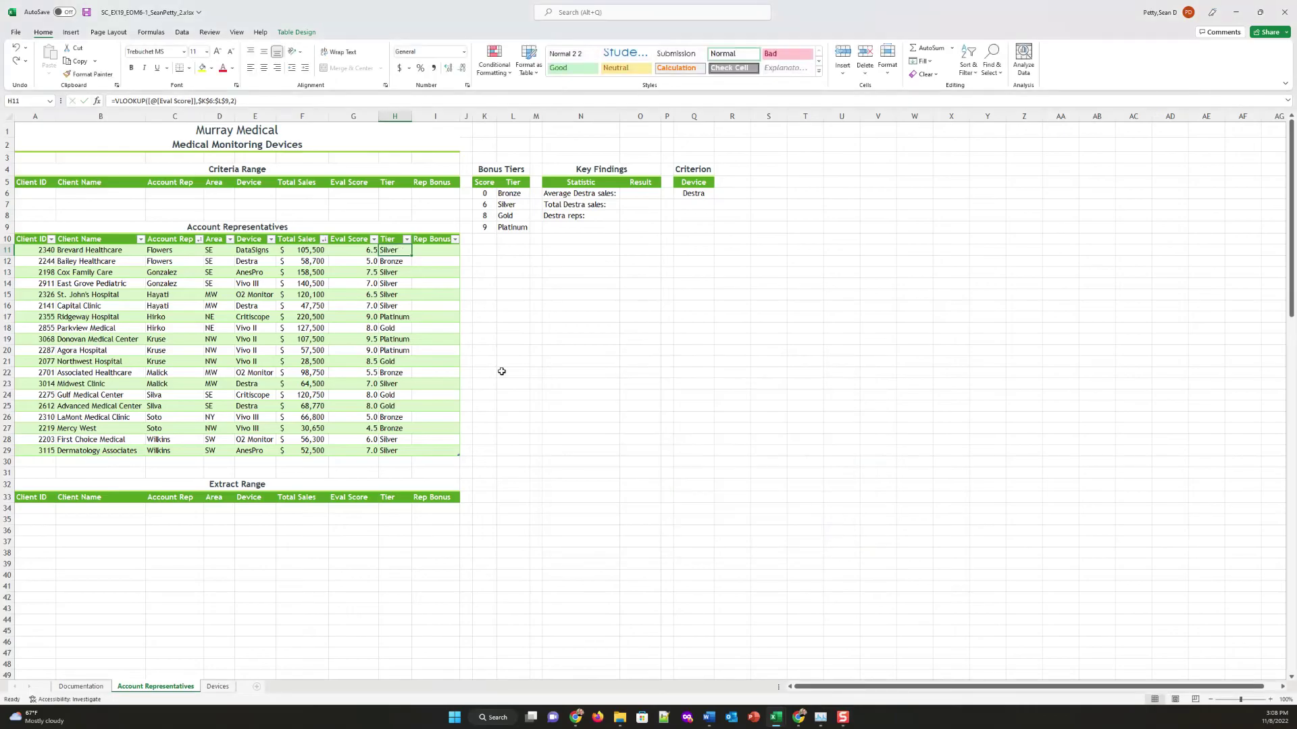
Insert an IF function in the first Rep Bonus cell, I11
{"action": "left_click", "coordinate": [438, 253]}
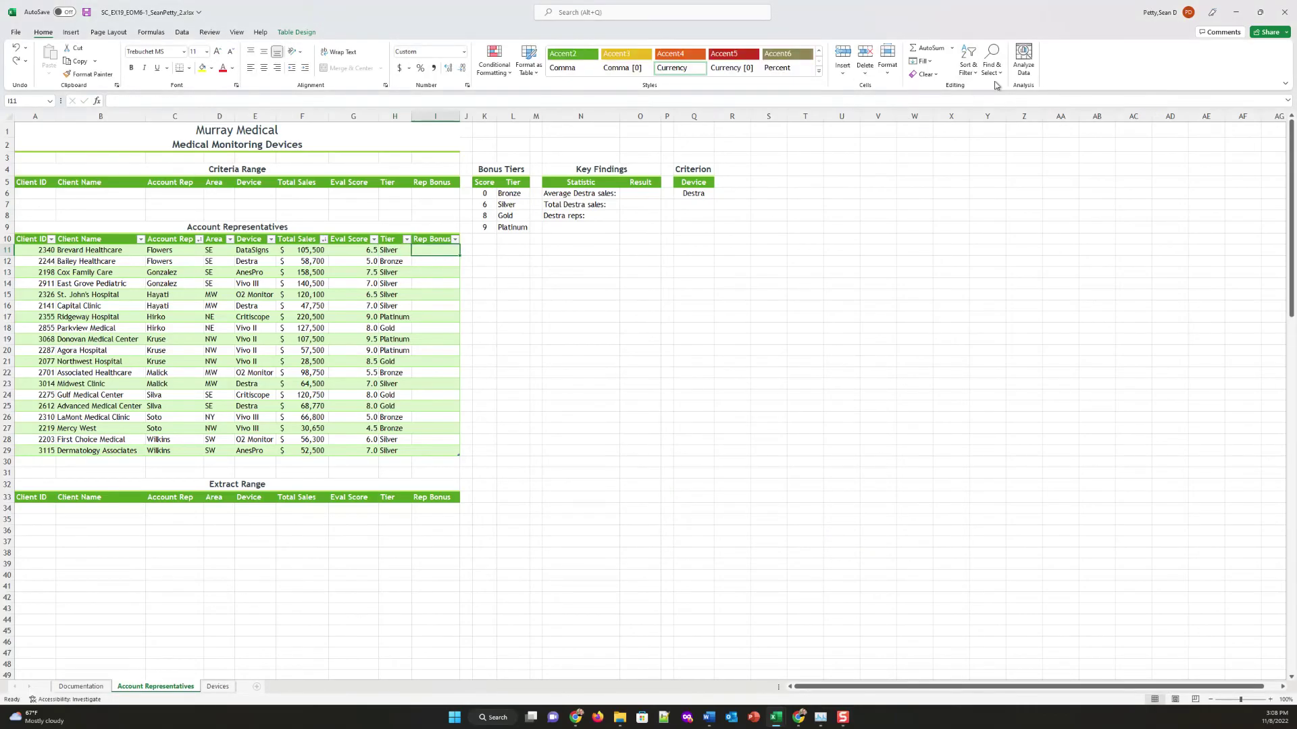
{"action": "left_click", "coordinate": [953, 49]}
{"action": "left_click", "coordinate": [948, 134]}
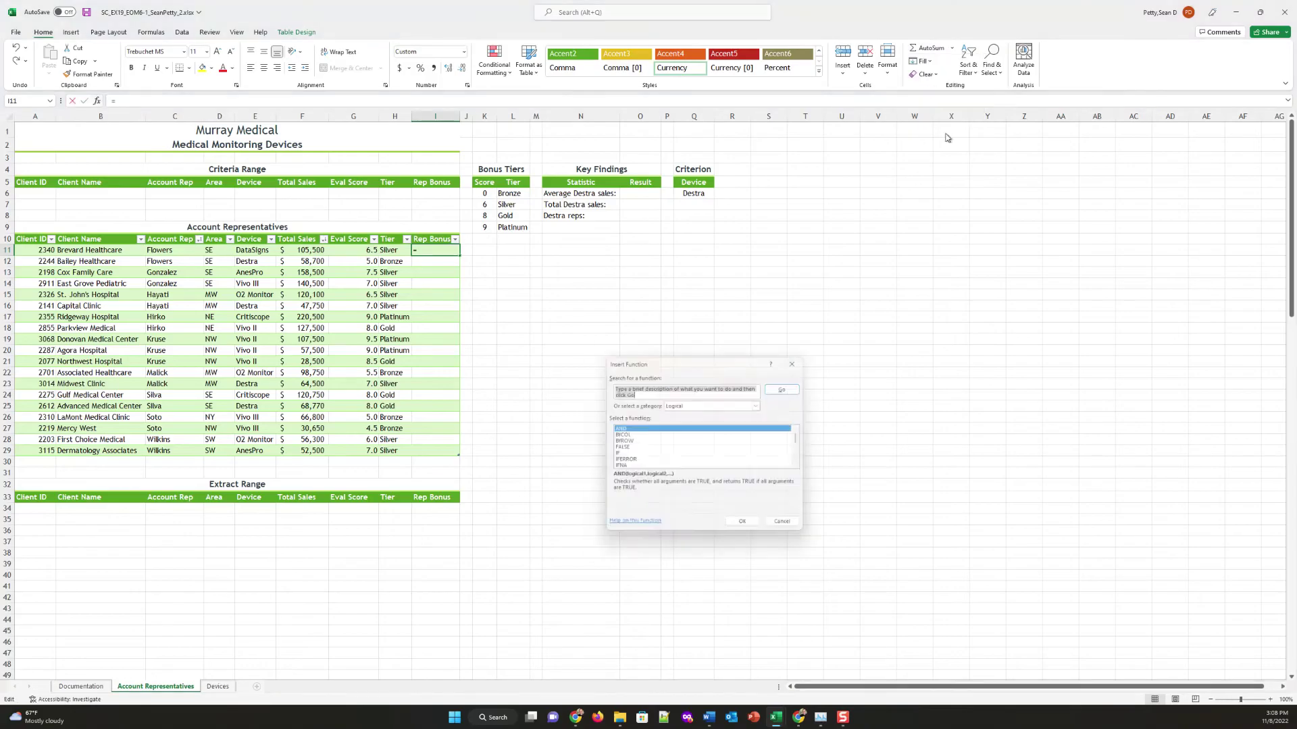
{"action": "left_click", "coordinate": [630, 455]}
{"action": "left_click", "coordinate": [747, 528]}
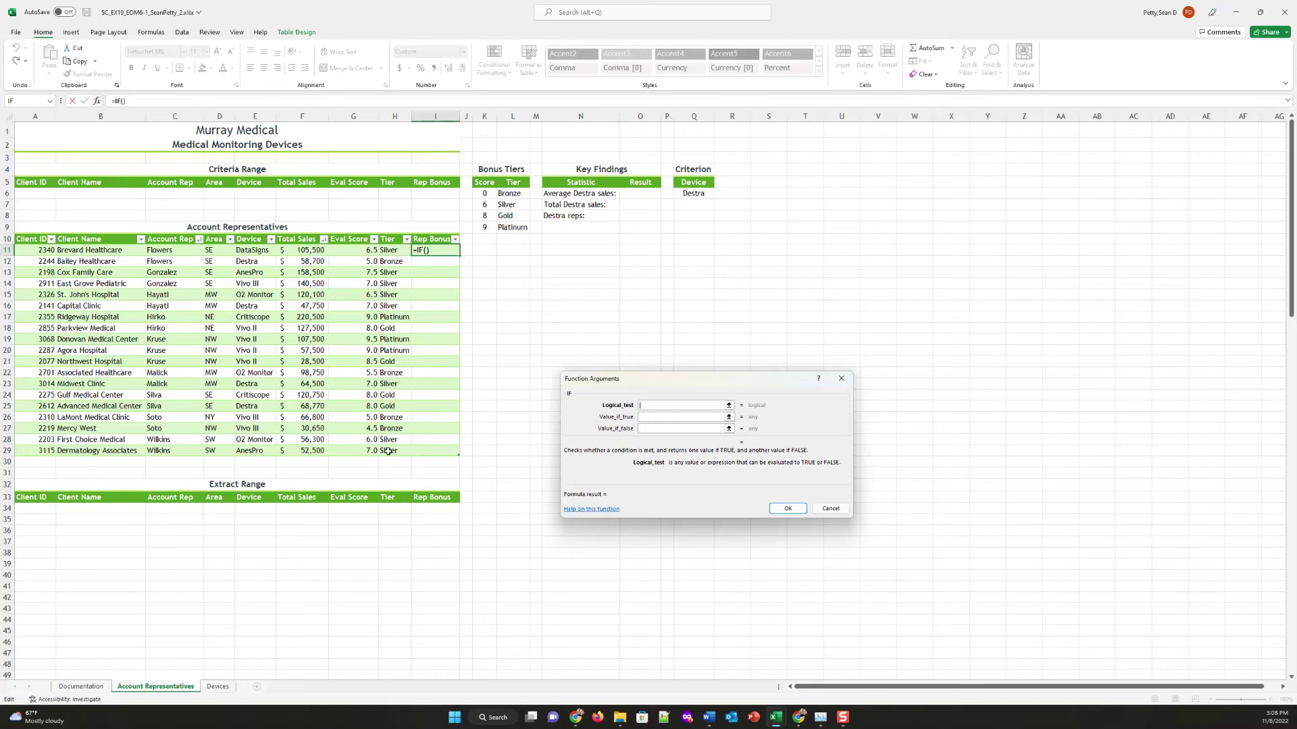
Set the IF function's logical test to [Tier]="Platinum", referencing the whole Tier column
{"action": "left_click_drag", "start_coordinate": [387, 451], "coordinate": [389, 251]}
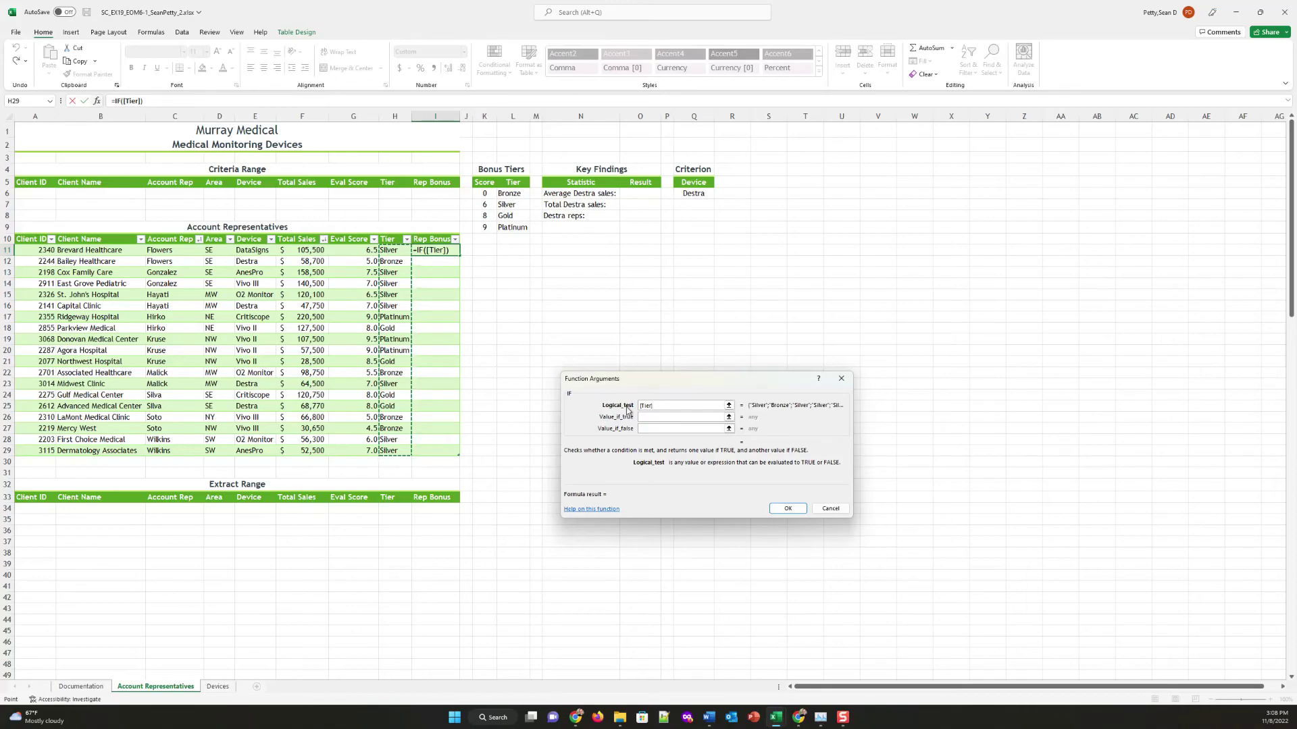
{"action": "type", "text": "=\"Platinum"}
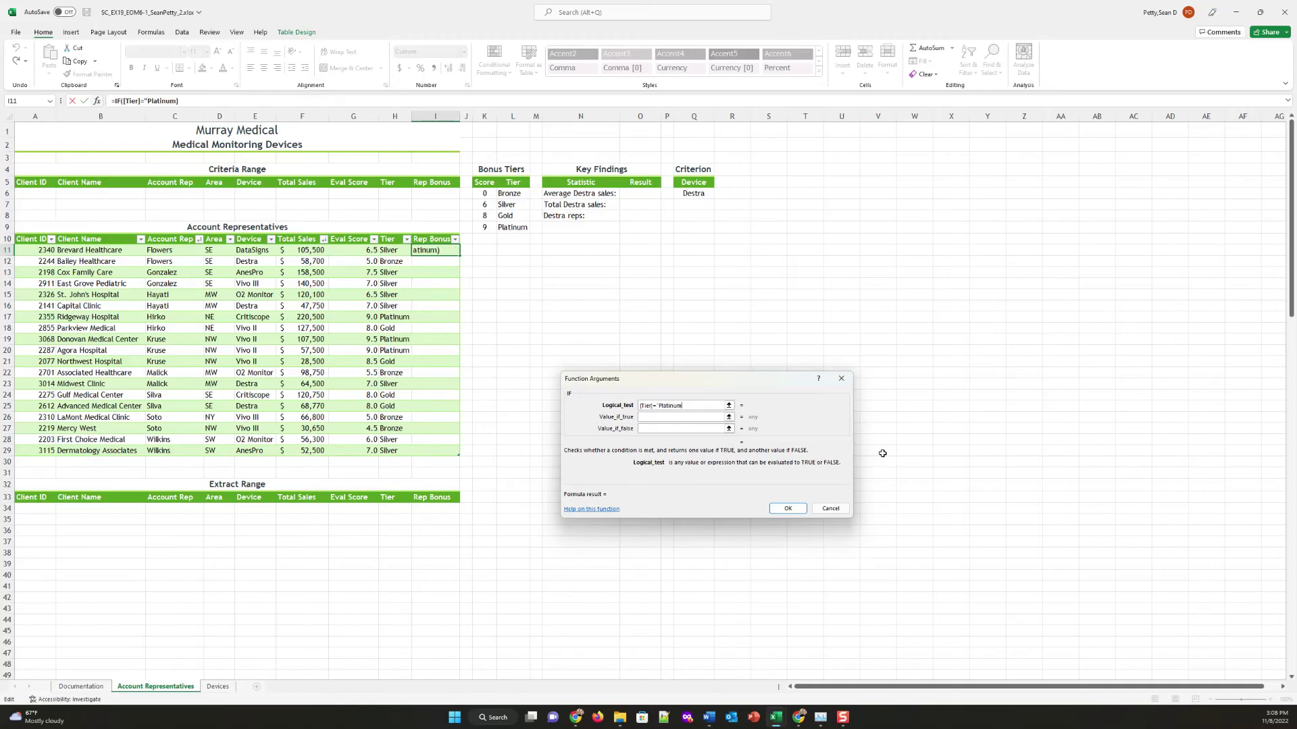
{"action": "type", "text": "\""}
Set the IF function's value if true to [@[Total Sales]]*0.05 and its value if false to 0
{"action": "left_click", "coordinate": [672, 418]}
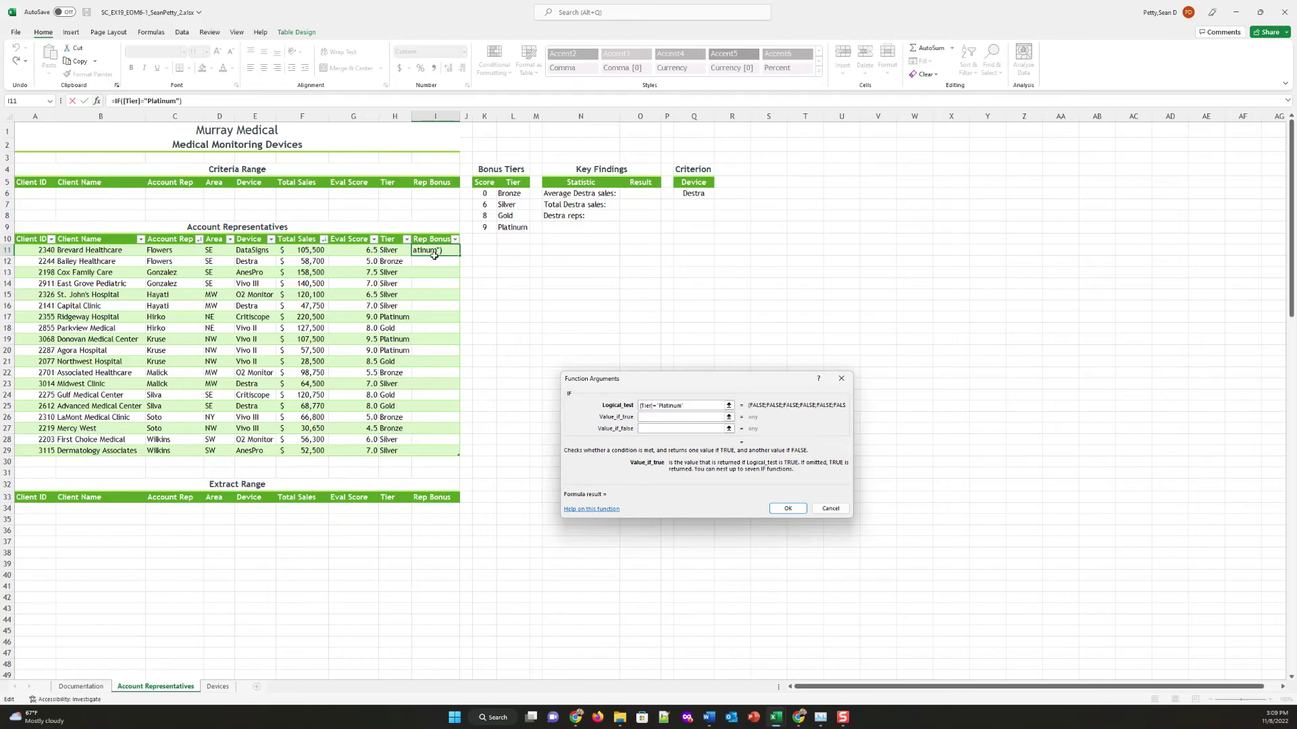
{"action": "left_click", "coordinate": [310, 251]}
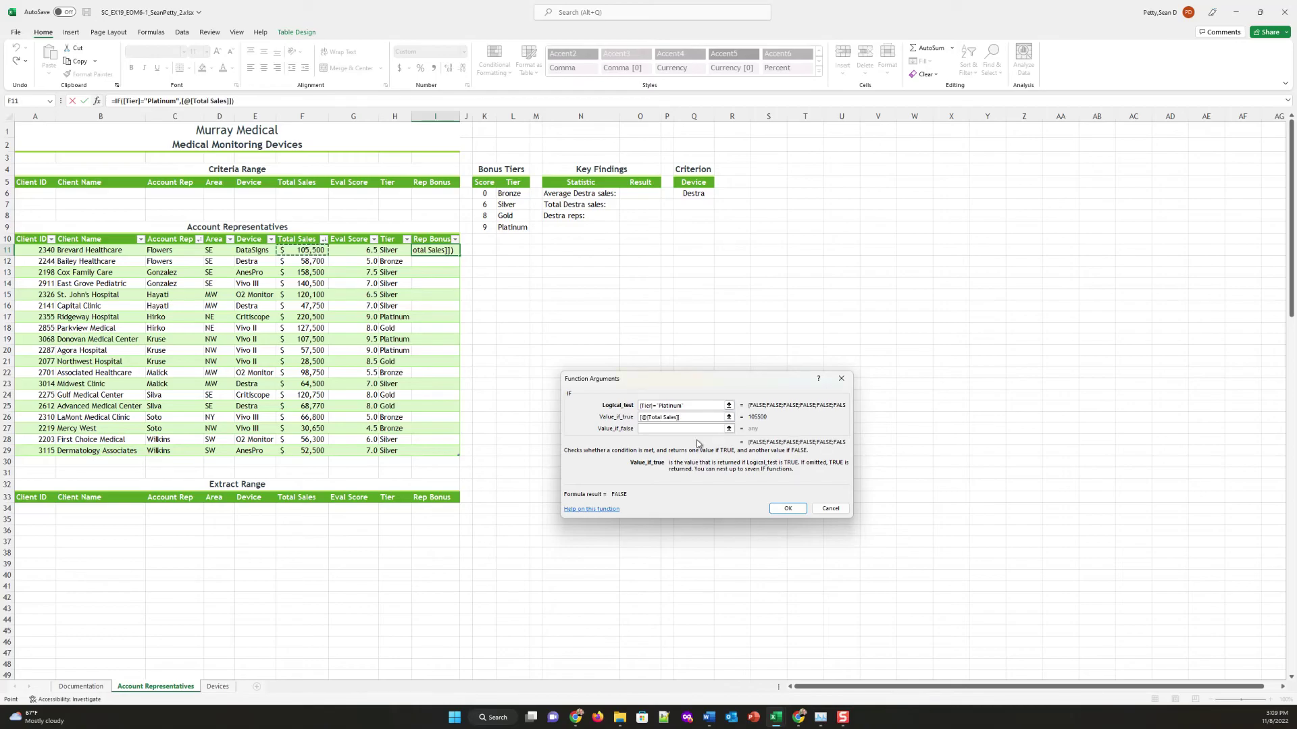
{"action": "left_click", "coordinate": [683, 417]}
{"action": "left_click", "coordinate": [674, 429]}
{"action": "left_click", "coordinate": [701, 429]}
{"action": "left_click", "coordinate": [702, 418]}
{"action": "type", "text": "*0.."}
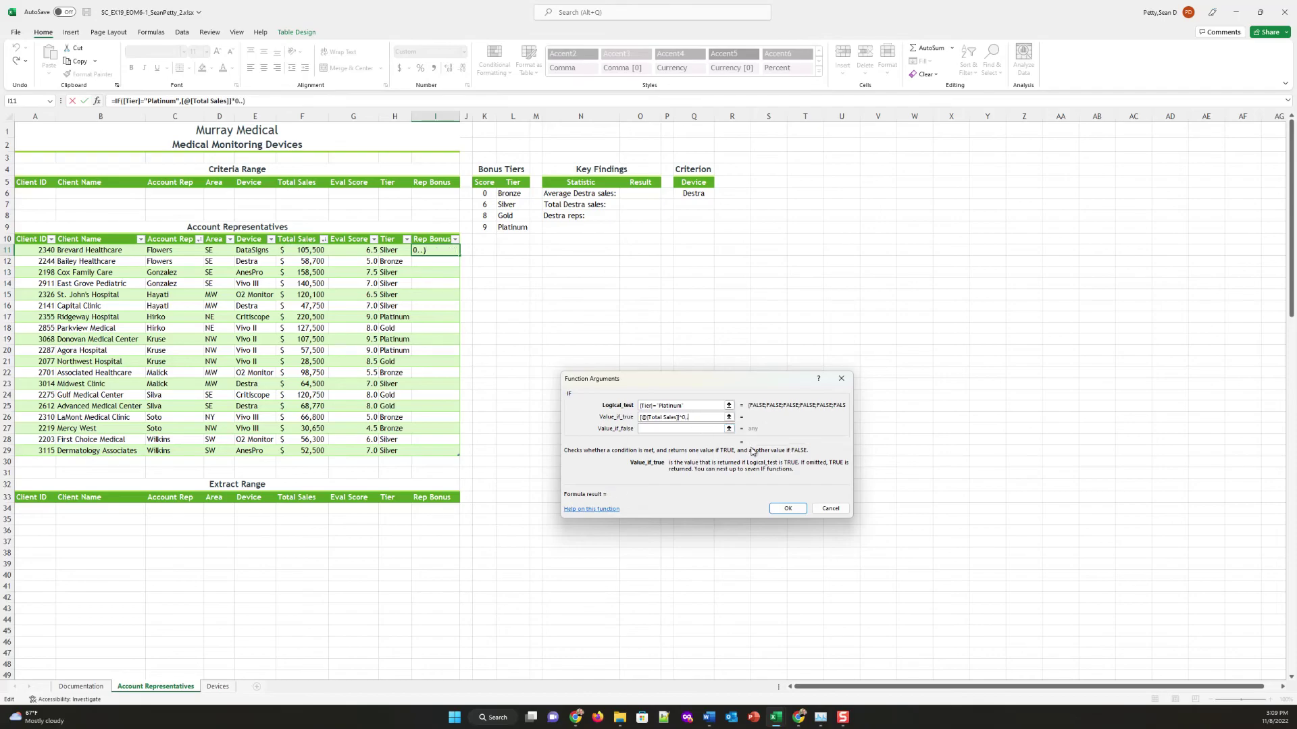
{"action": "key", "text": "BackSpace"}
{"action": "type", "text": "05"}
{"action": "left_click", "coordinate": [666, 430]}
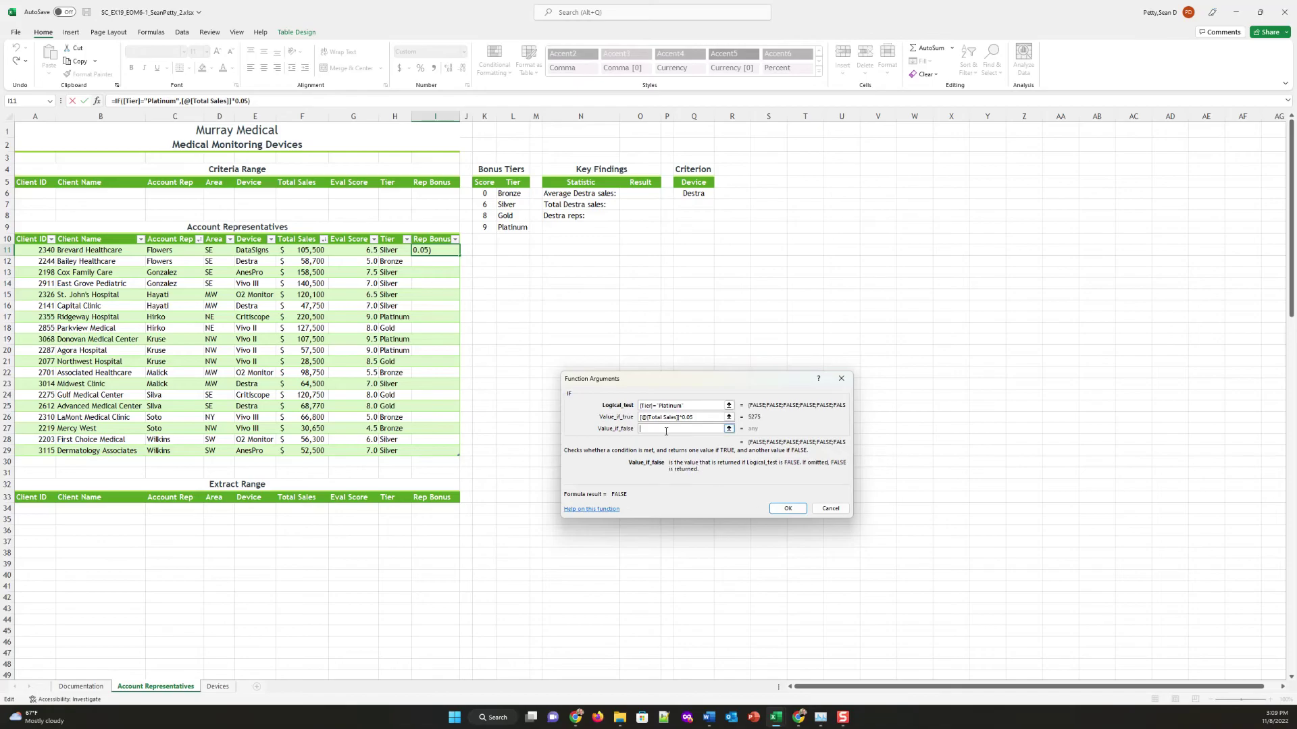
{"action": "type", "text": "0"}
{"action": "left_click_drag", "start_coordinate": [685, 405], "coordinate": [640, 404]}
{"action": "key", "text": "BackSpace"}
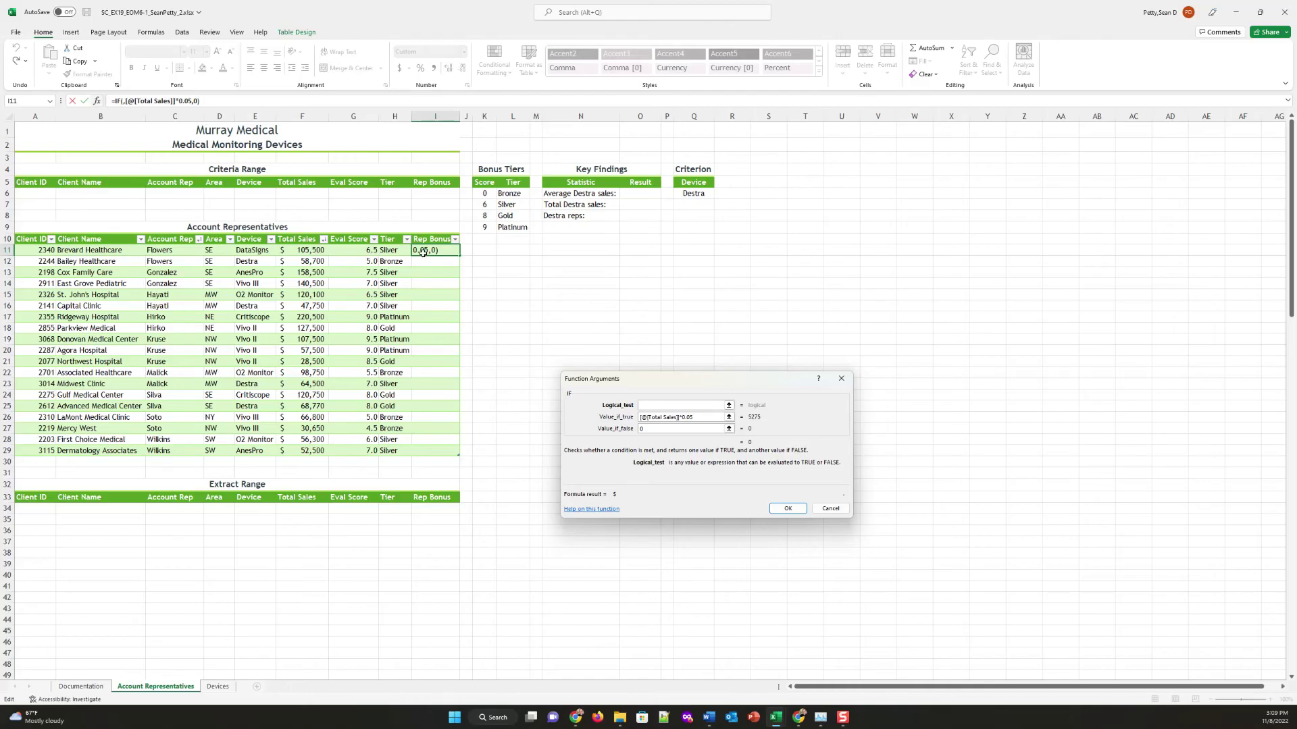
{"action": "left_click", "coordinate": [387, 248]}
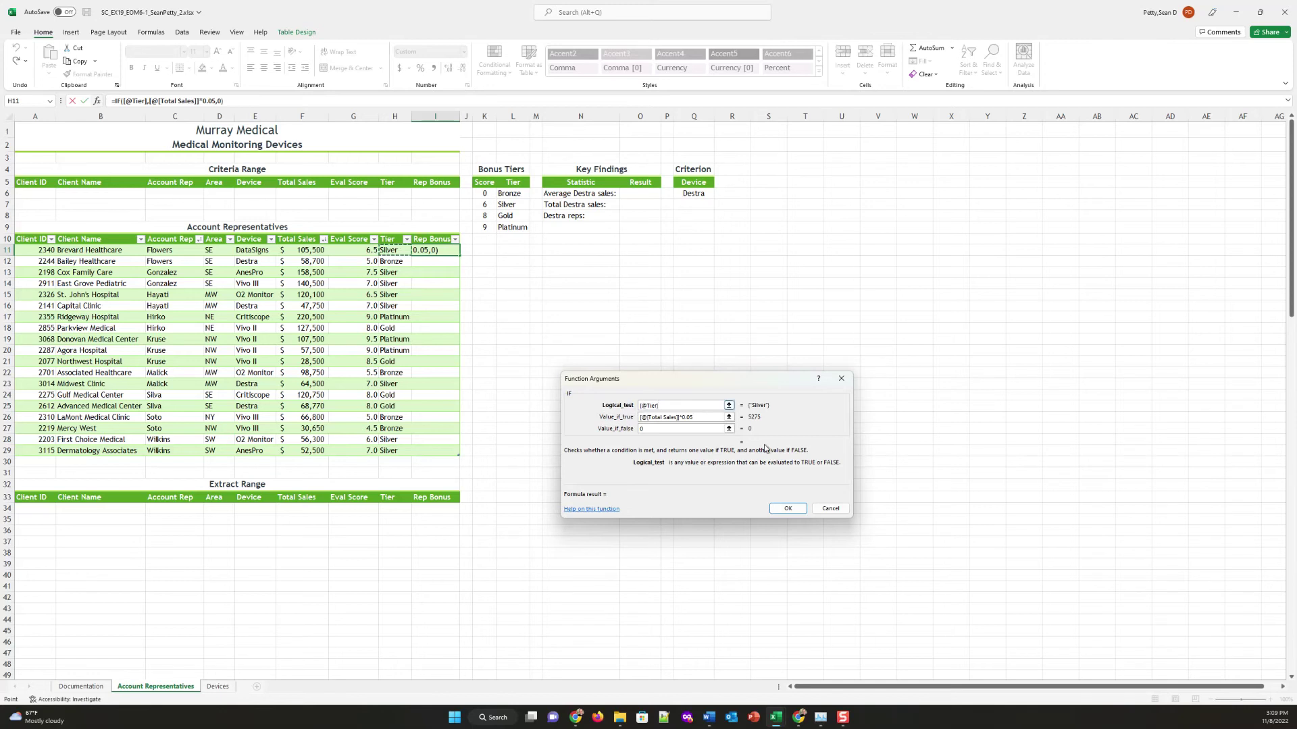
{"action": "left_click", "coordinate": [788, 511]}
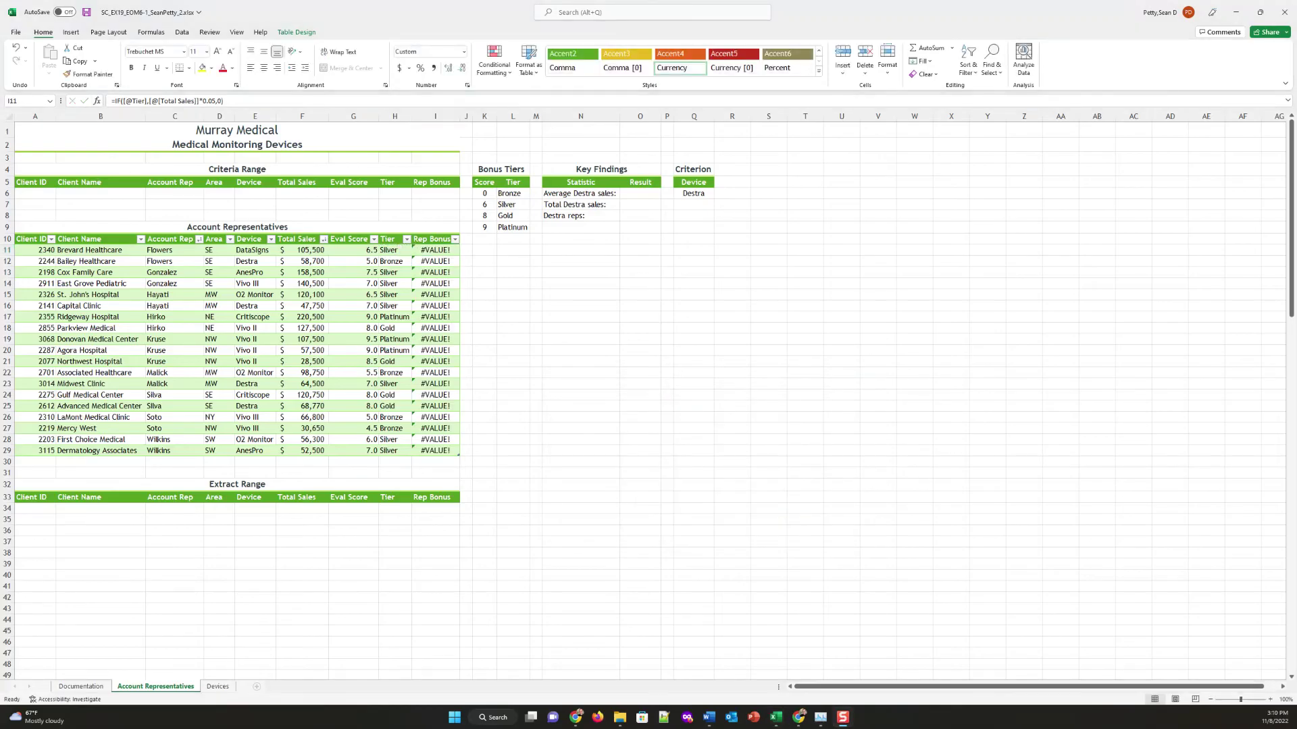
{"action": "double_click", "coordinate": [436, 250]}
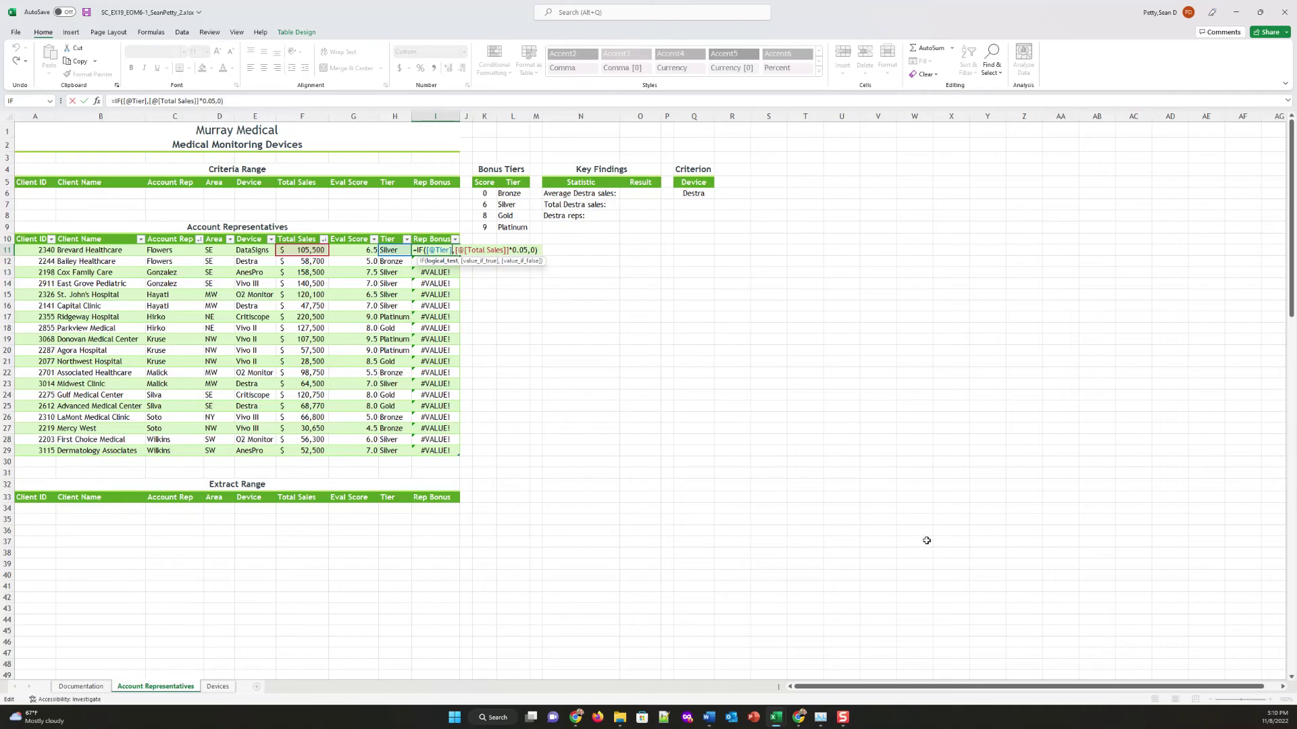
{"action": "type", "text": "="}
{"action": "type", "text": "\""}
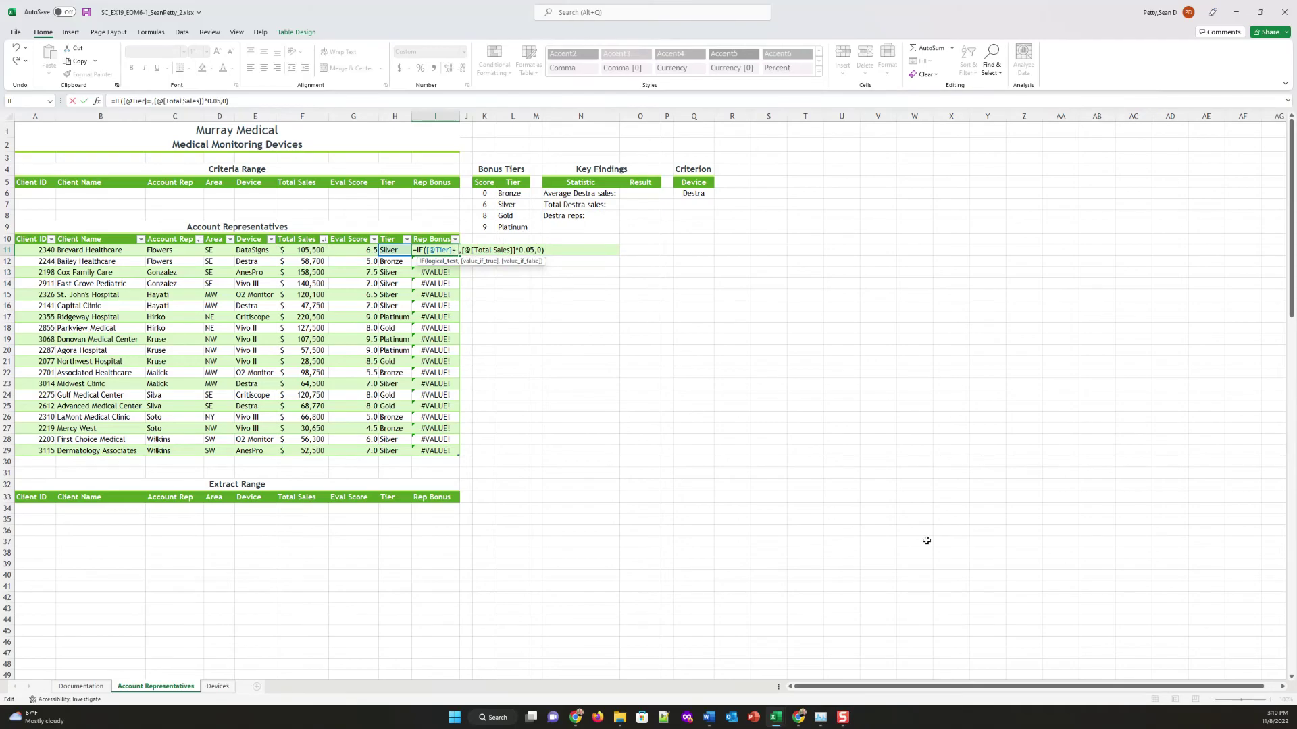
{"action": "key", "text": "Return"}
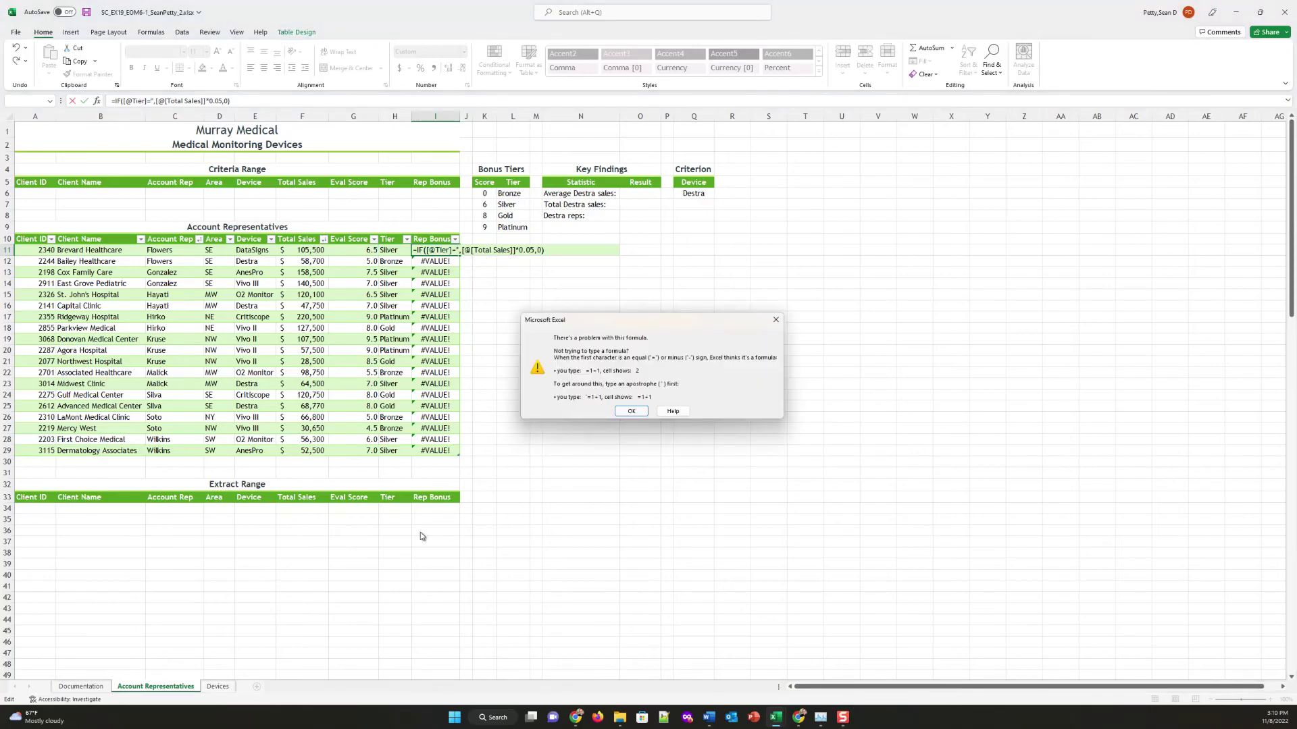
{"action": "left_click", "coordinate": [630, 411]}
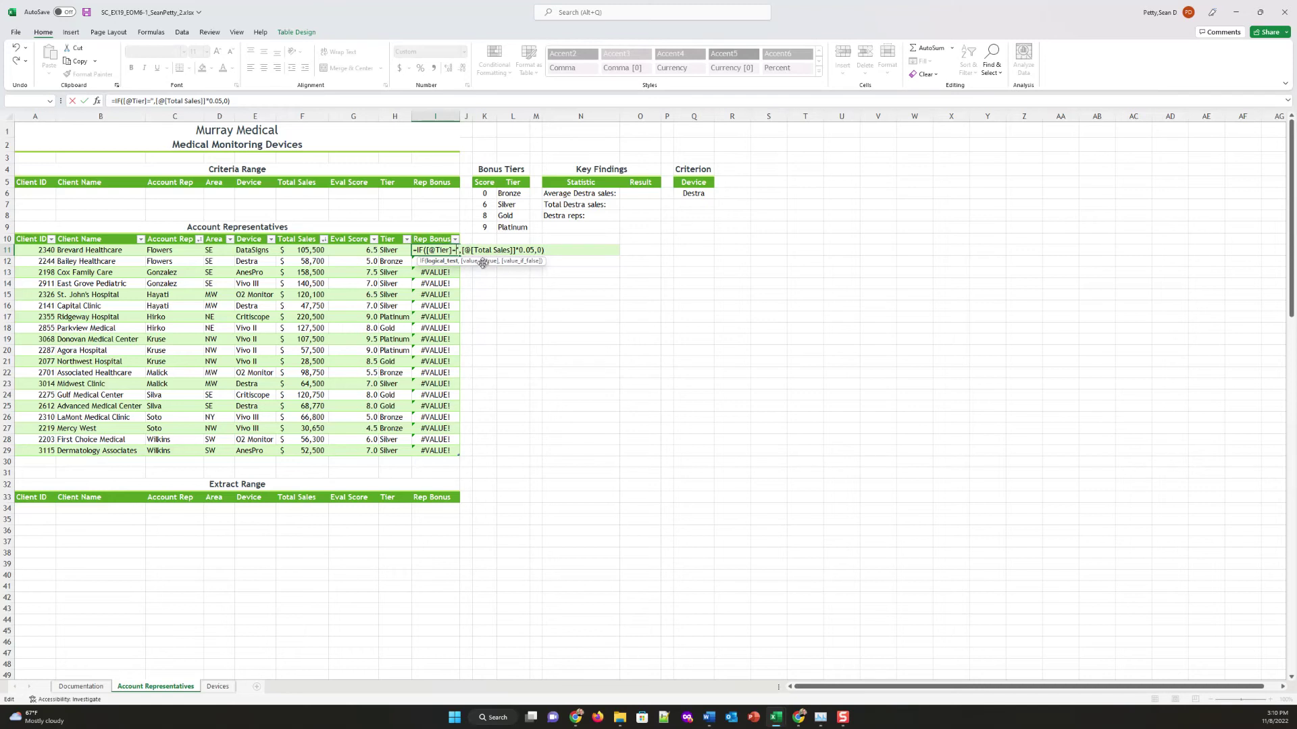
{"action": "type", "text": "Pla"}
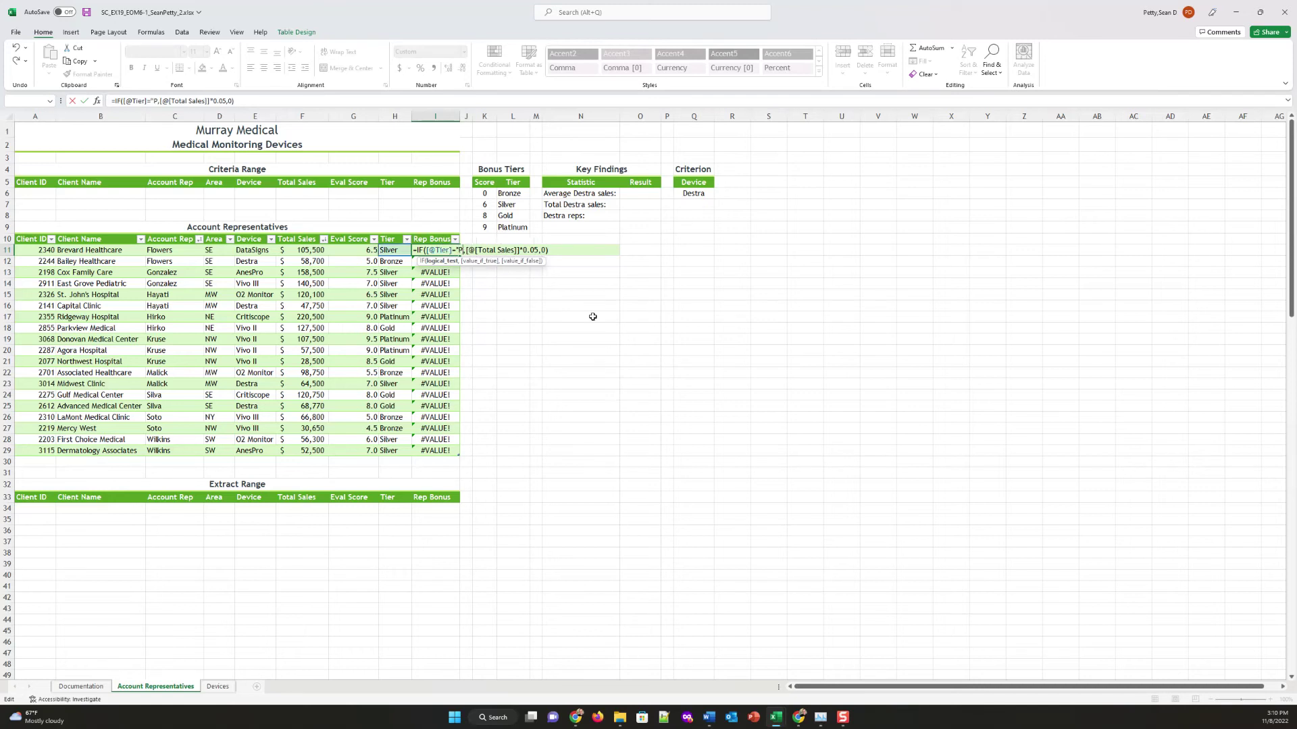
{"action": "type", "text": "tinum"}
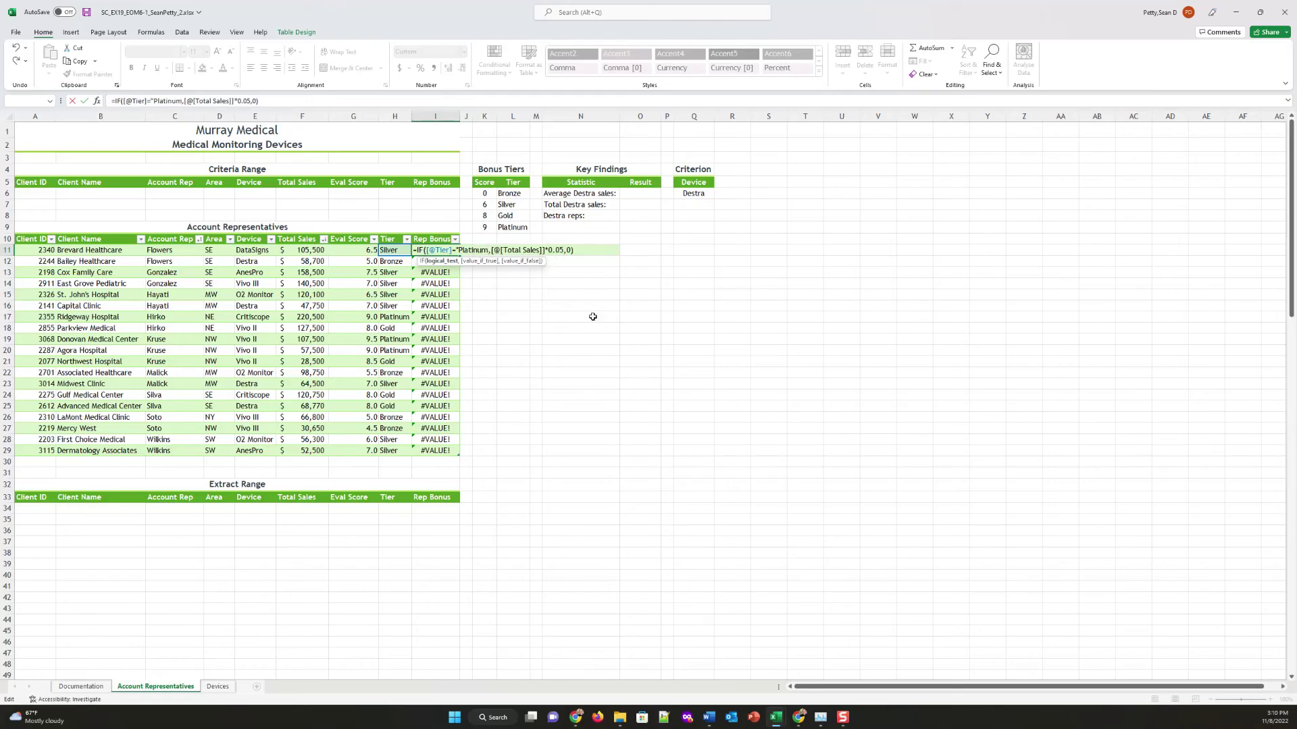
{"action": "type", "text": "\""}
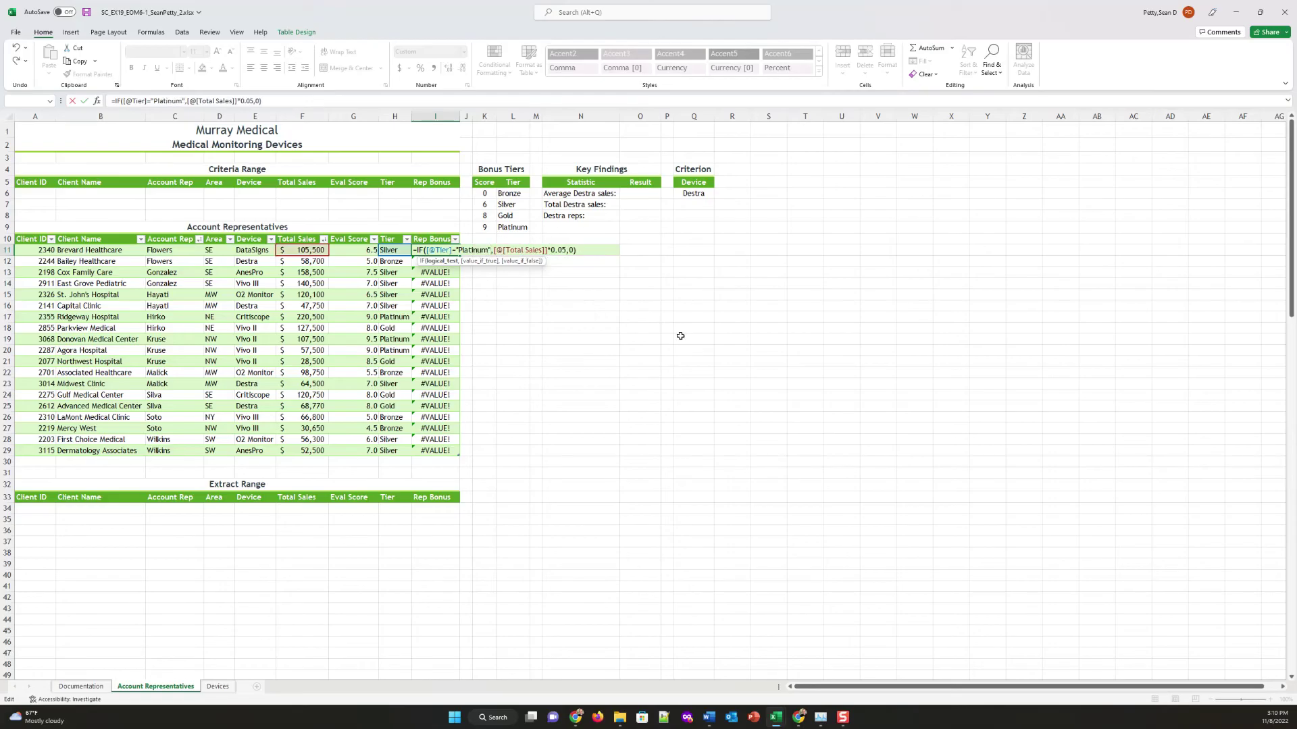
{"action": "left_click", "coordinate": [529, 365]}
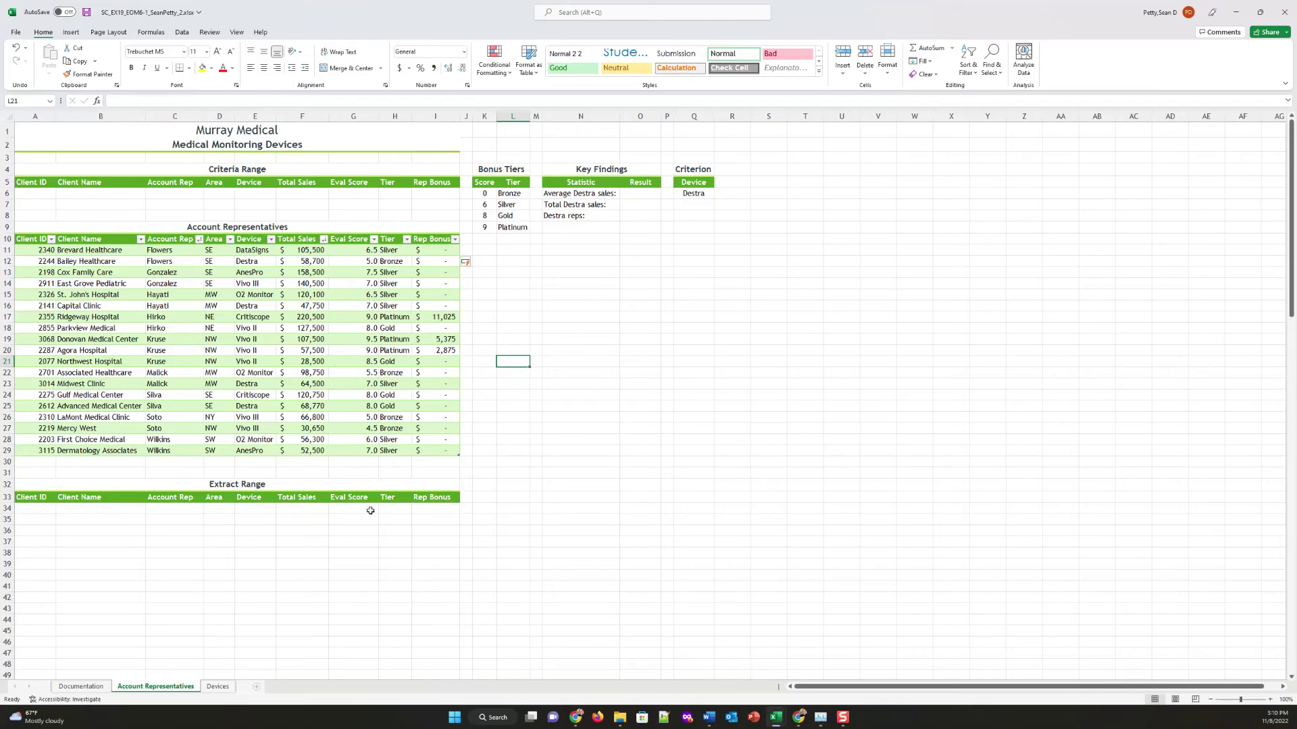
Review the IF formula in Rep Bonus cell I11 and leave it as is
{"action": "left_click", "coordinate": [422, 254]}
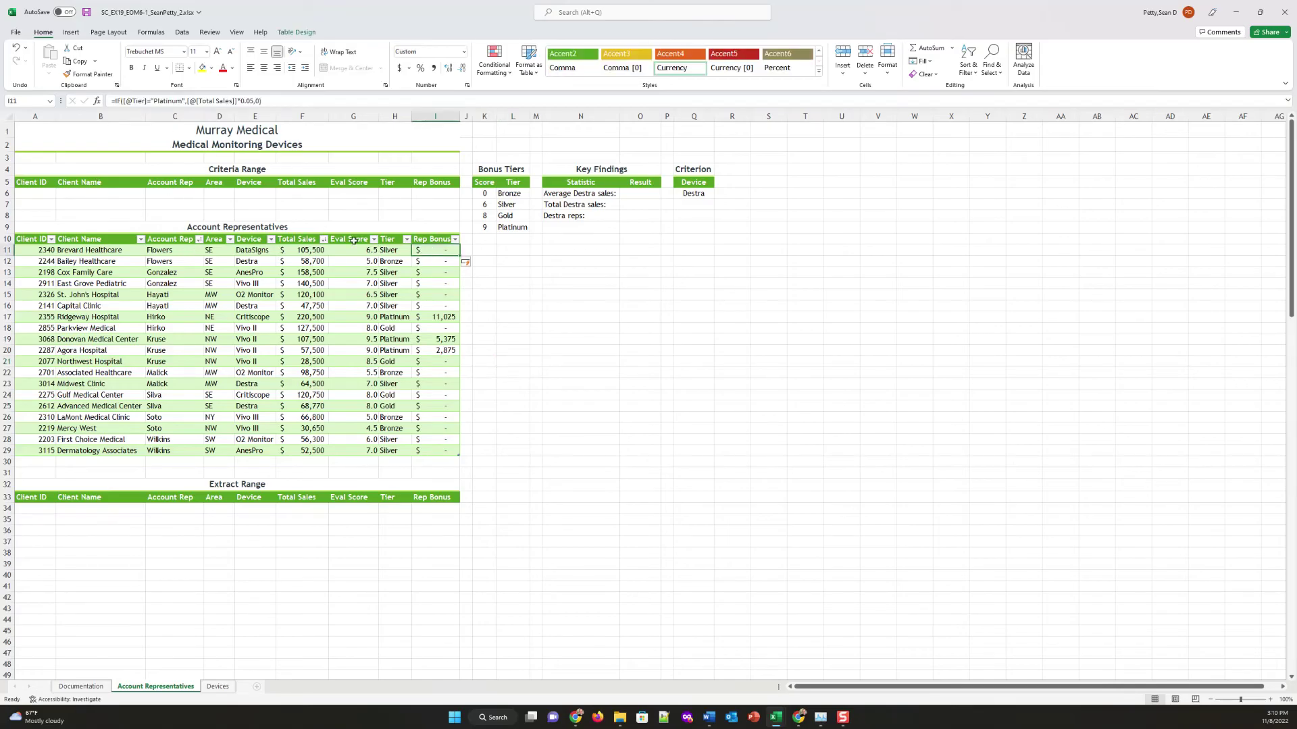
{"action": "left_click_drag", "start_coordinate": [110, 101], "coordinate": [263, 101]}
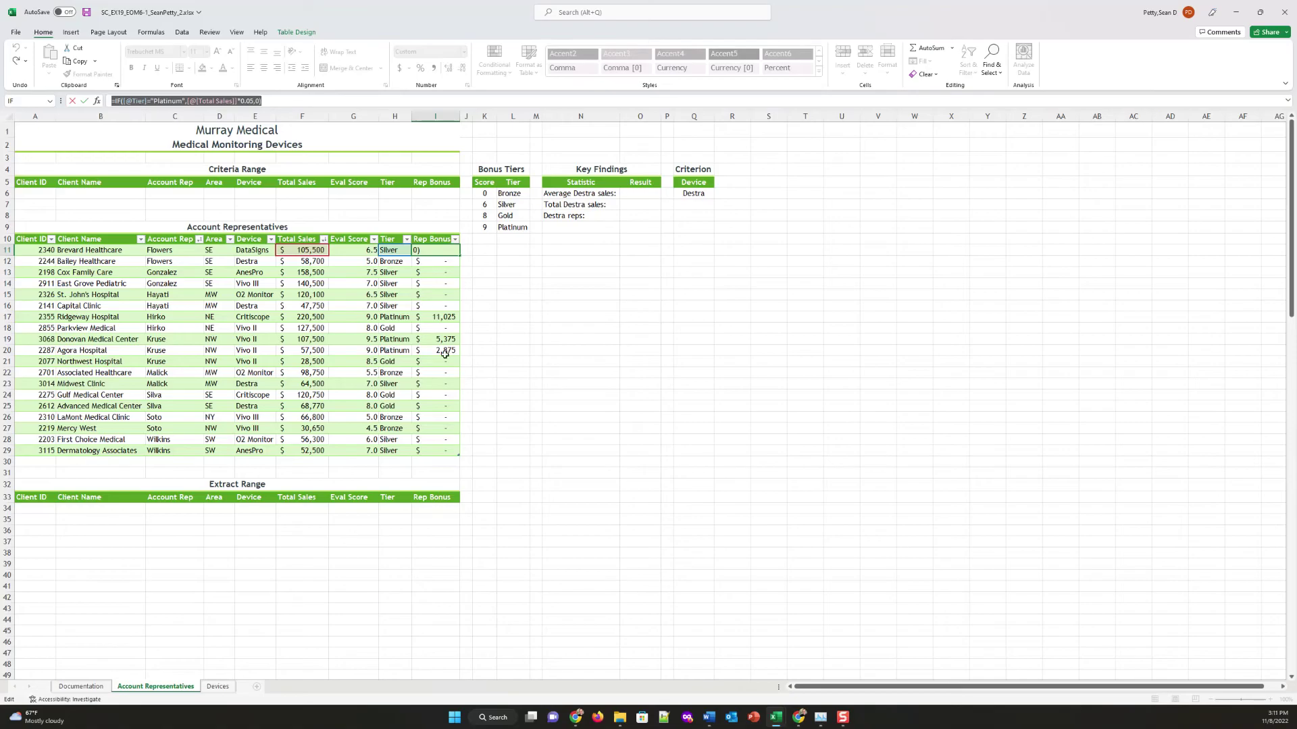
{"action": "left_click", "coordinate": [591, 505]}
{"action": "key", "text": "Escape"}
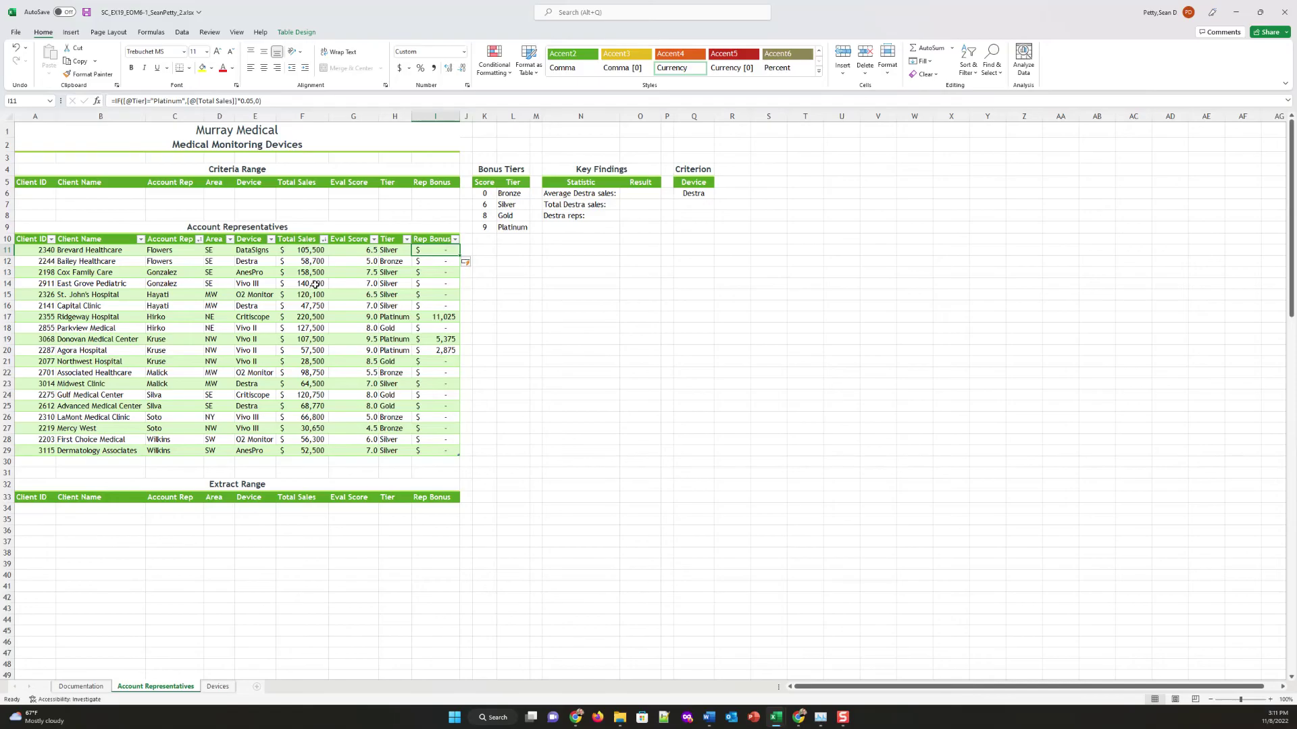
Start a new icon set conditional formatting rule for Eval Score cells G11:G29, using the 3 Stars icon style
{"action": "left_click_drag", "start_coordinate": [351, 251], "coordinate": [343, 449]}
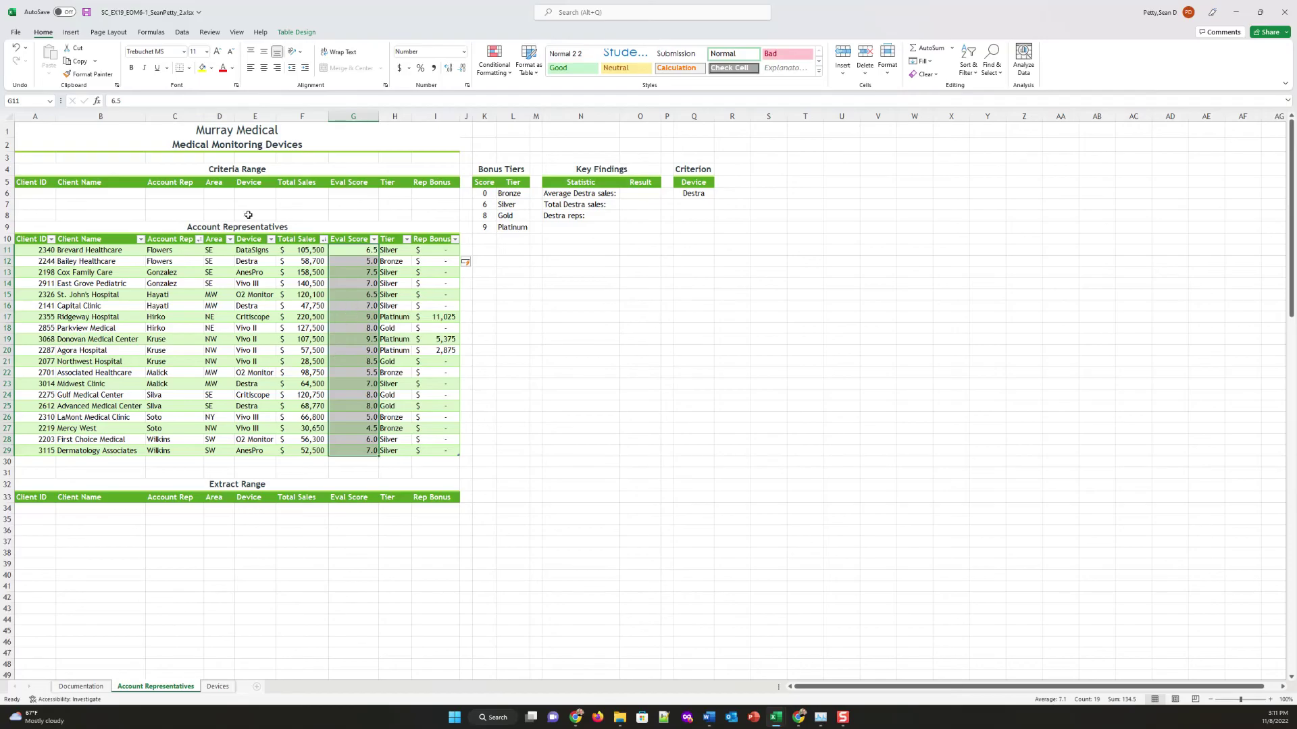
{"action": "left_click", "coordinate": [493, 68]}
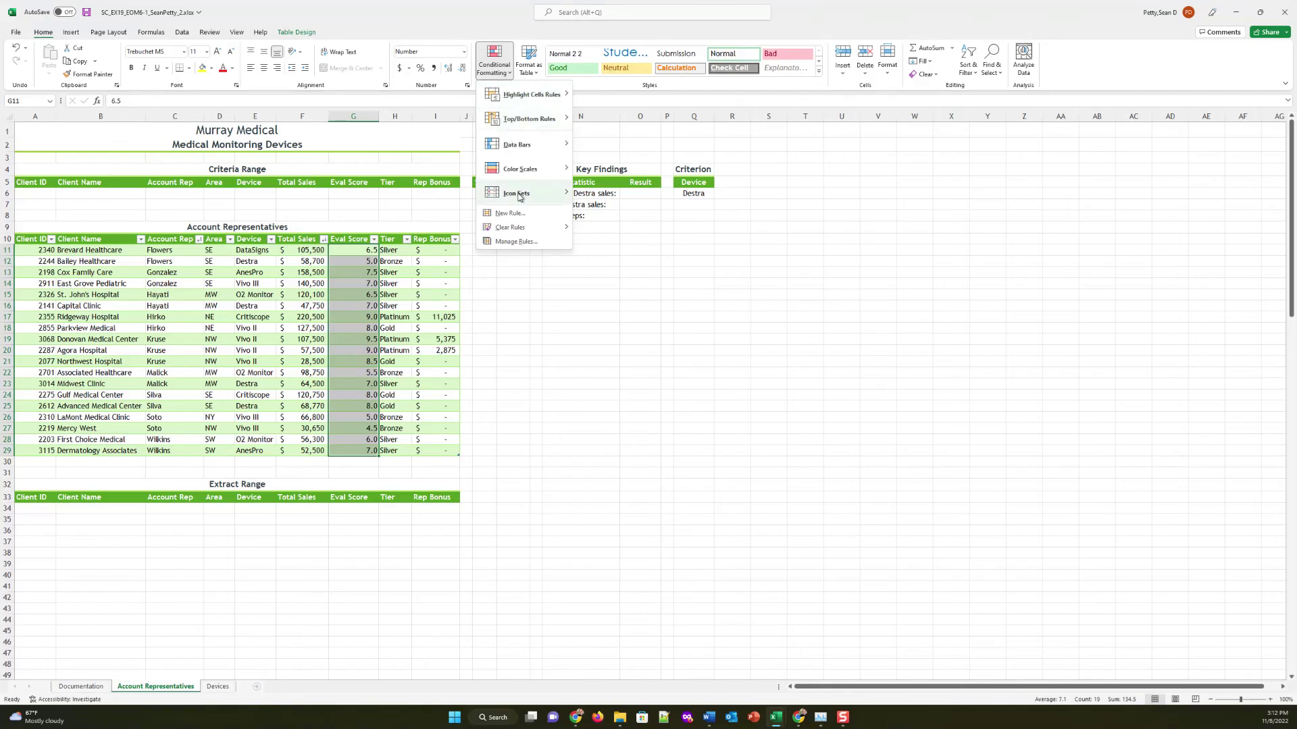
{"action": "mouse_move", "coordinate": [520, 196]}
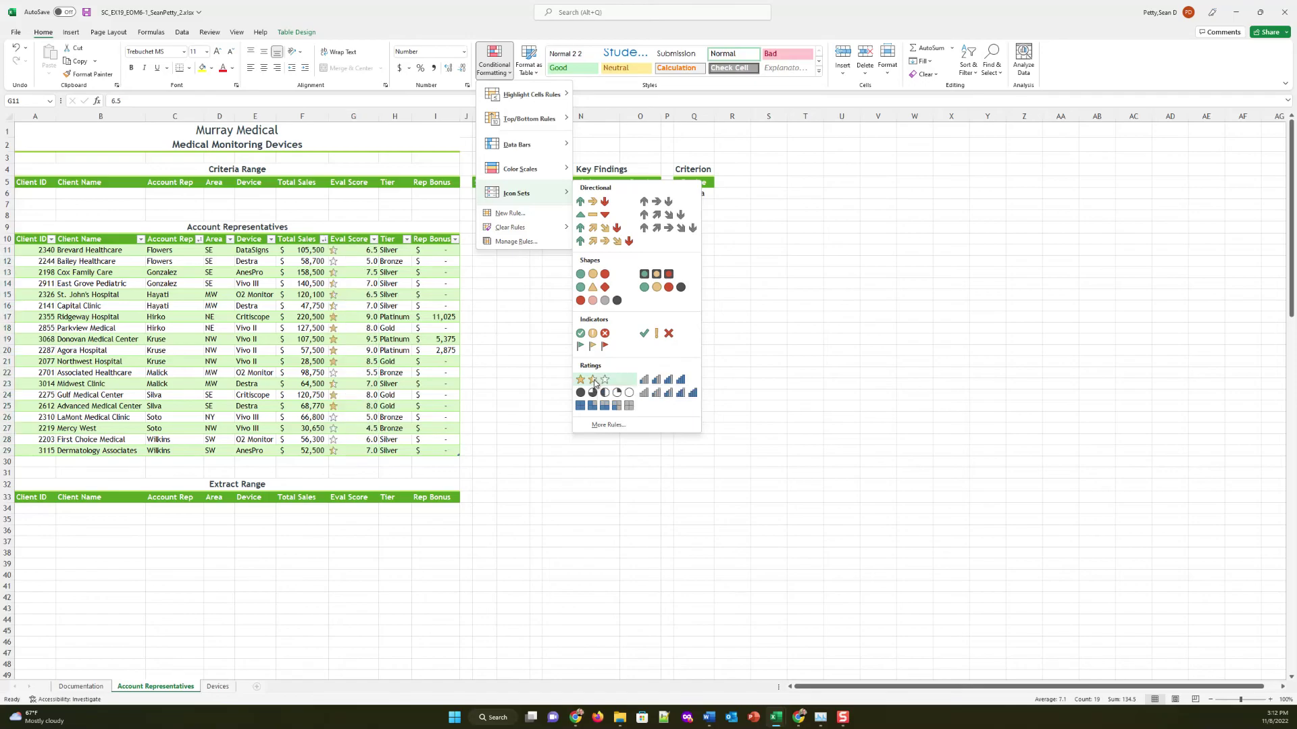
{"action": "left_click", "coordinate": [607, 426]}
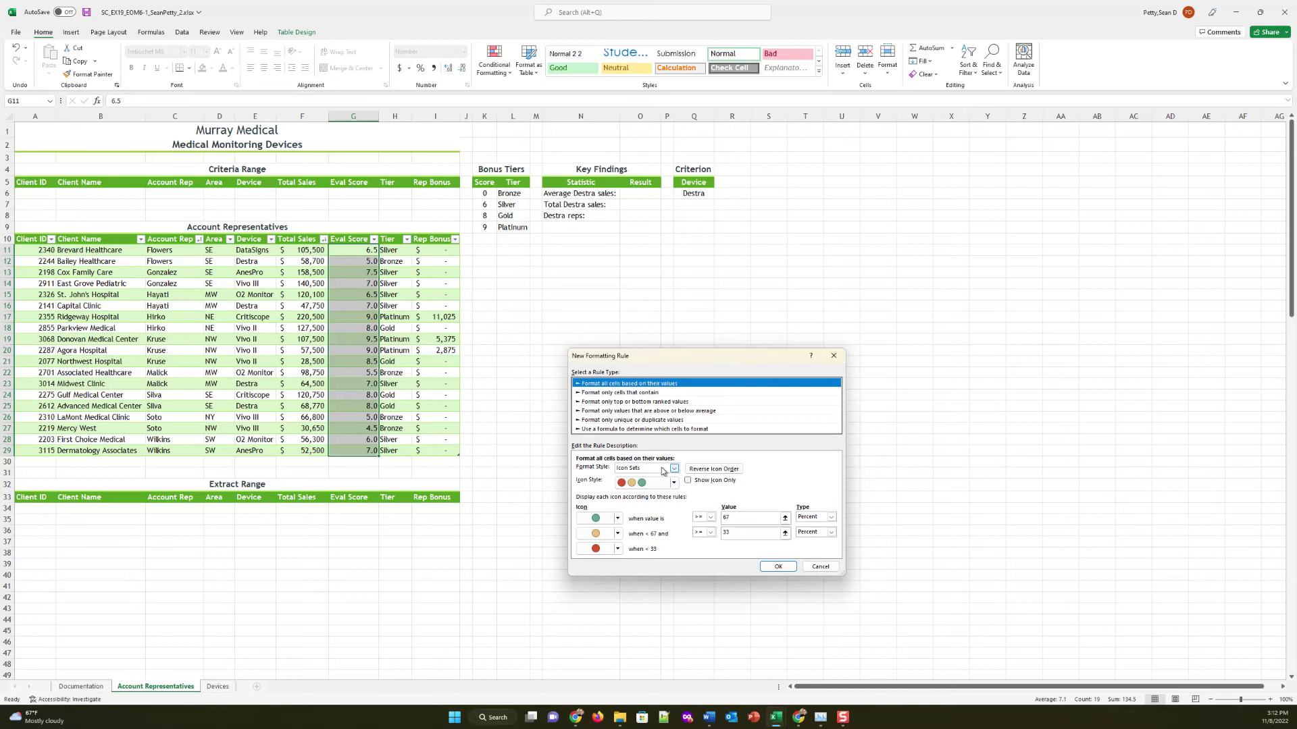
{"action": "left_click", "coordinate": [649, 482]}
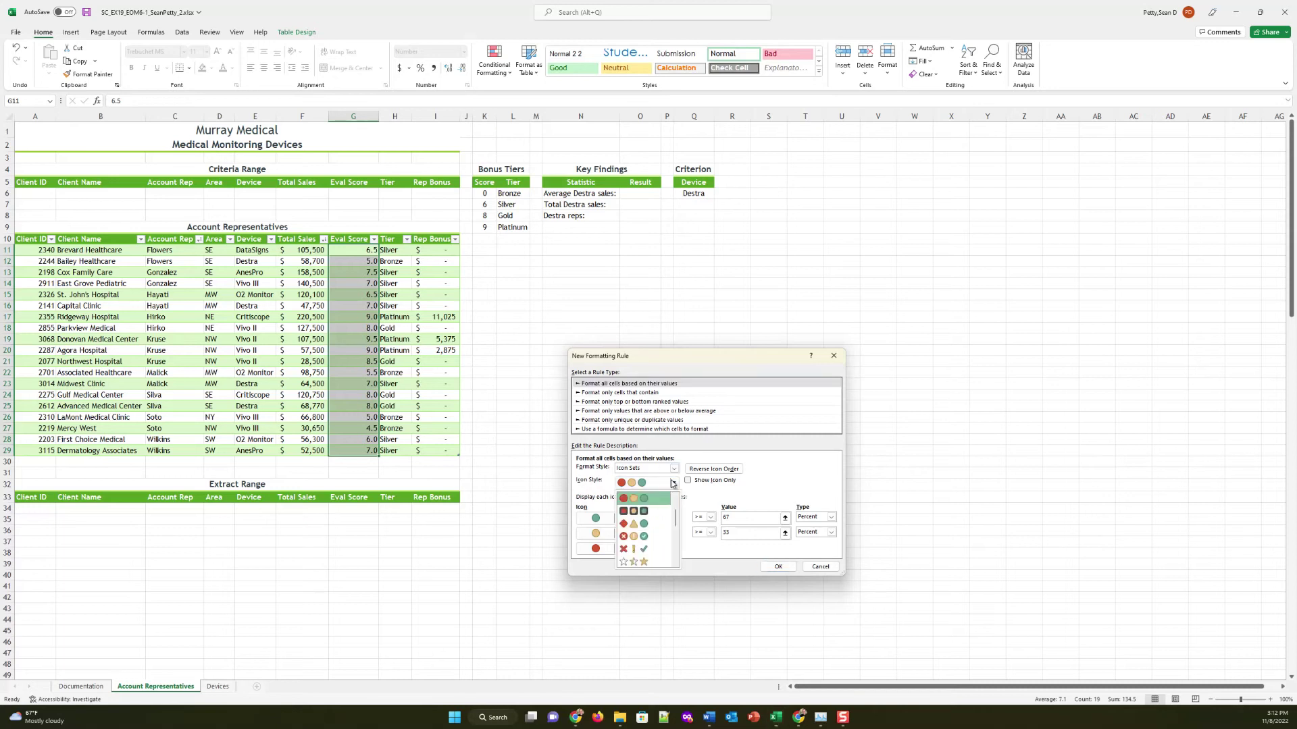
{"action": "left_click", "coordinate": [641, 561]}
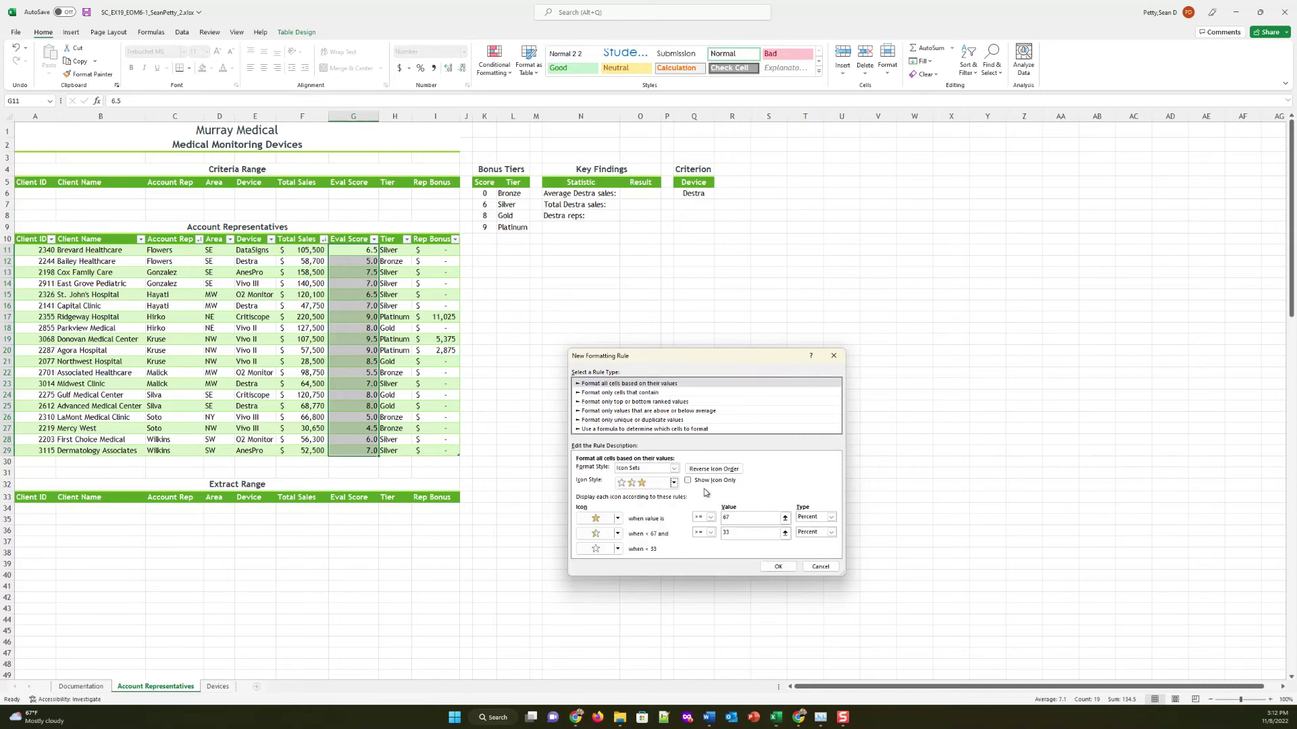
Set both star thresholds to type Number, with >= 8 for the full star and >= 6 for the half star, and apply the rule
{"action": "left_click", "coordinate": [830, 518]}
{"action": "left_click", "coordinate": [811, 525]}
{"action": "left_click", "coordinate": [819, 533]}
{"action": "left_click", "coordinate": [816, 543]}
{"action": "double_click", "coordinate": [746, 517]}
{"action": "type", "text": "8"}
{"action": "left_click", "coordinate": [740, 534]}
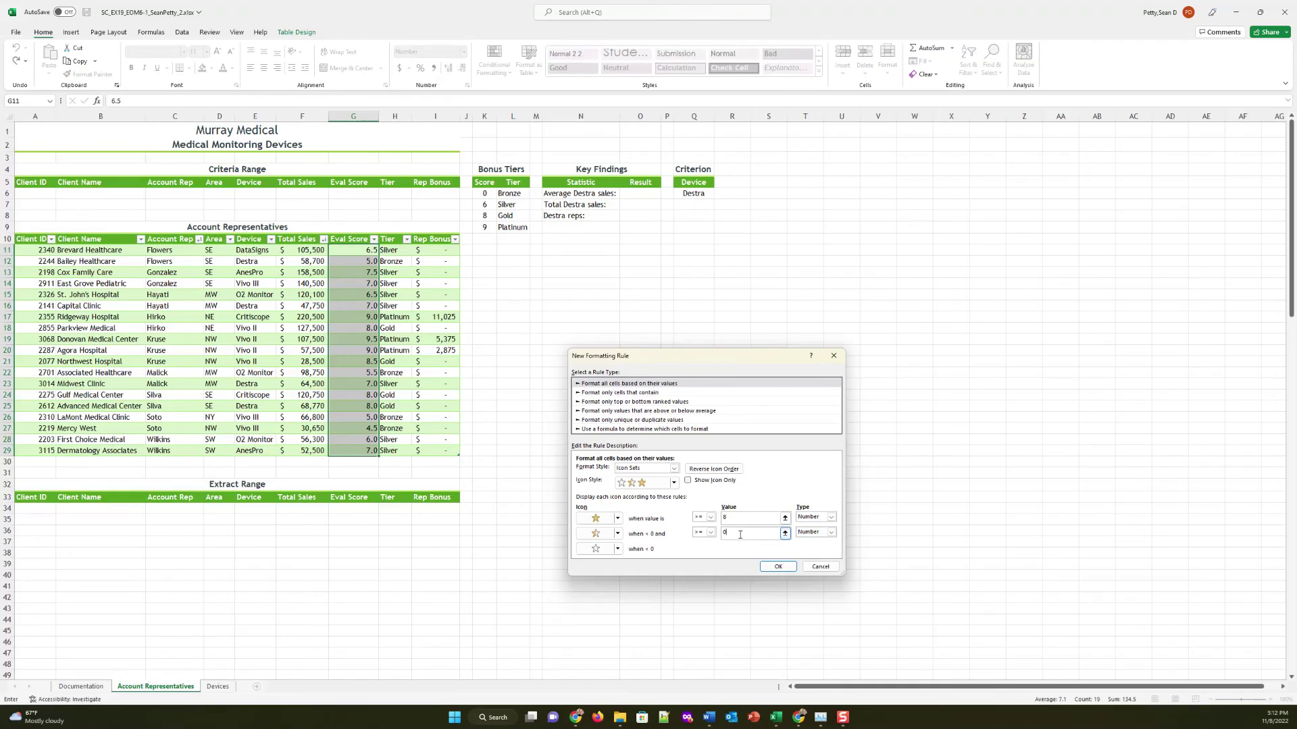
{"action": "type", "text": "6"}
{"action": "left_click", "coordinate": [710, 517]}
{"action": "left_click", "coordinate": [699, 532]}
{"action": "left_click", "coordinate": [779, 570]}
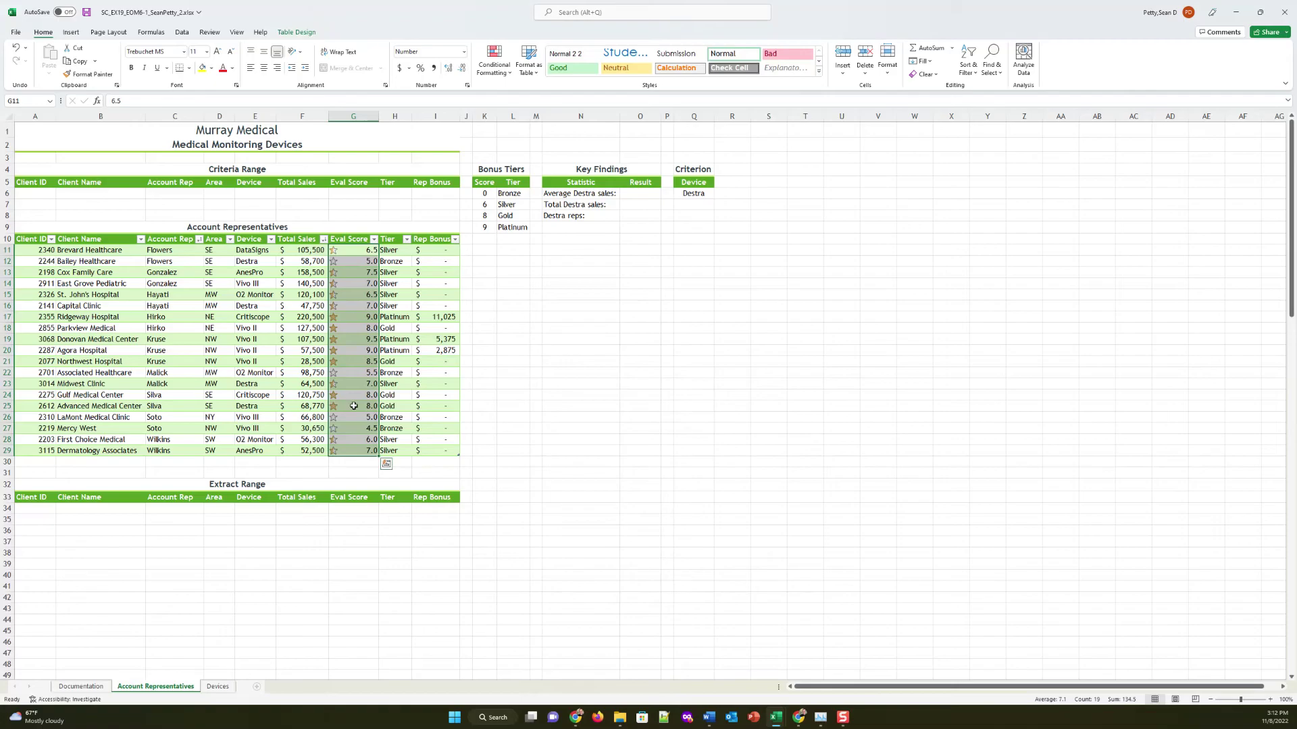
{"action": "left_click", "coordinate": [298, 316]}
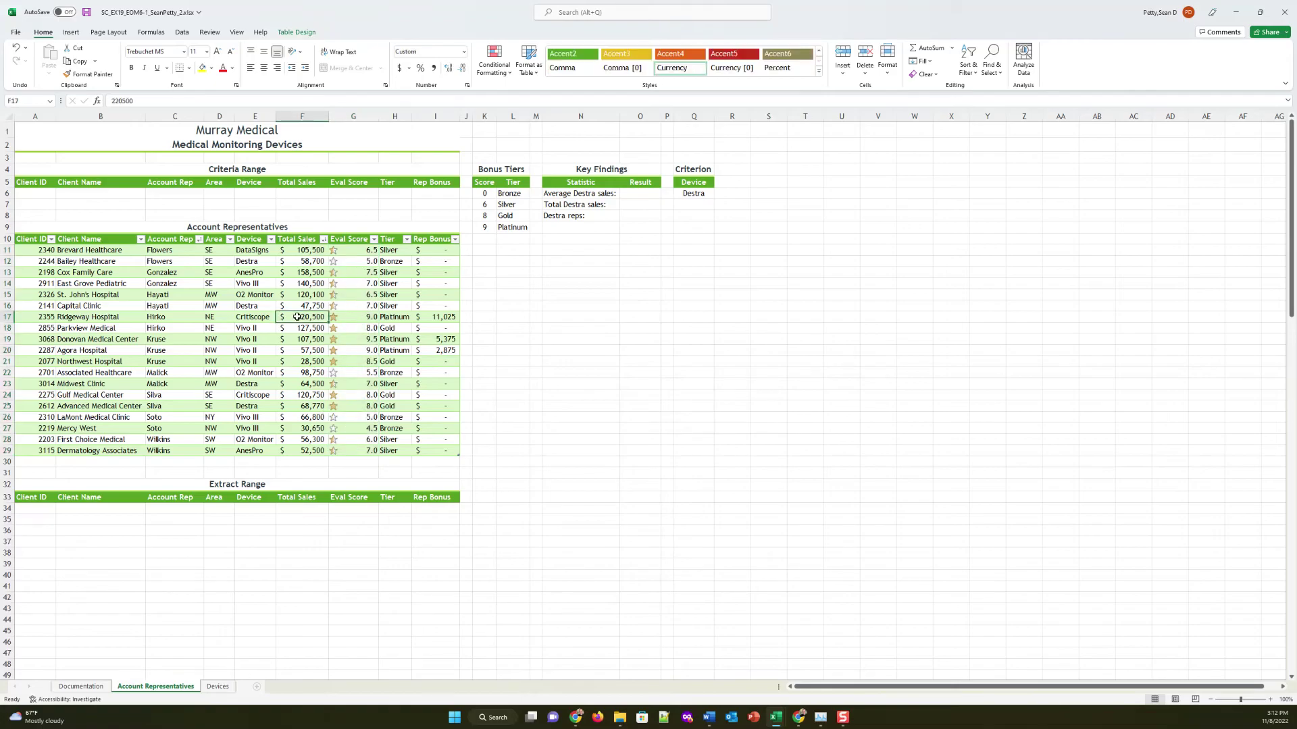
{"action": "left_click_drag", "start_coordinate": [347, 451], "coordinate": [346, 254]}
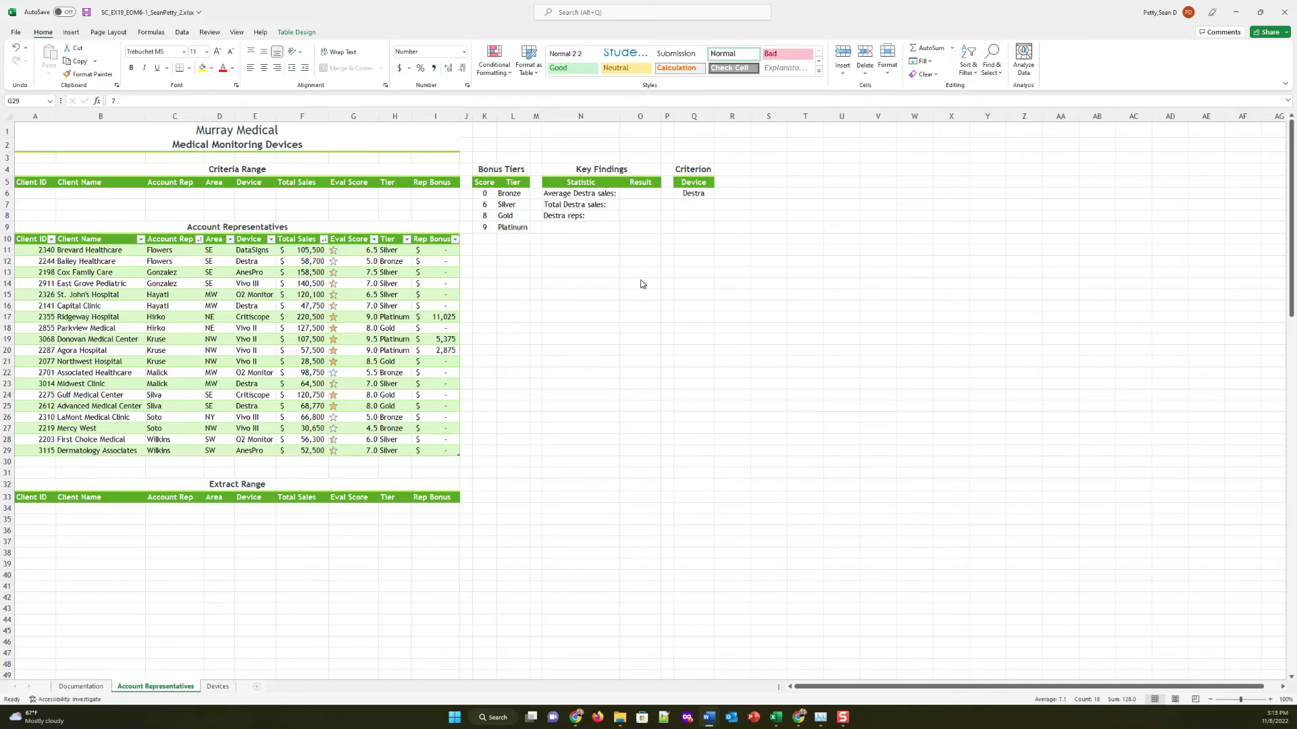
Turn on the Total Row for the AccountReps table
{"action": "left_click", "coordinate": [30, 239]}
{"action": "left_click_drag", "start_coordinate": [30, 239], "coordinate": [433, 452]}
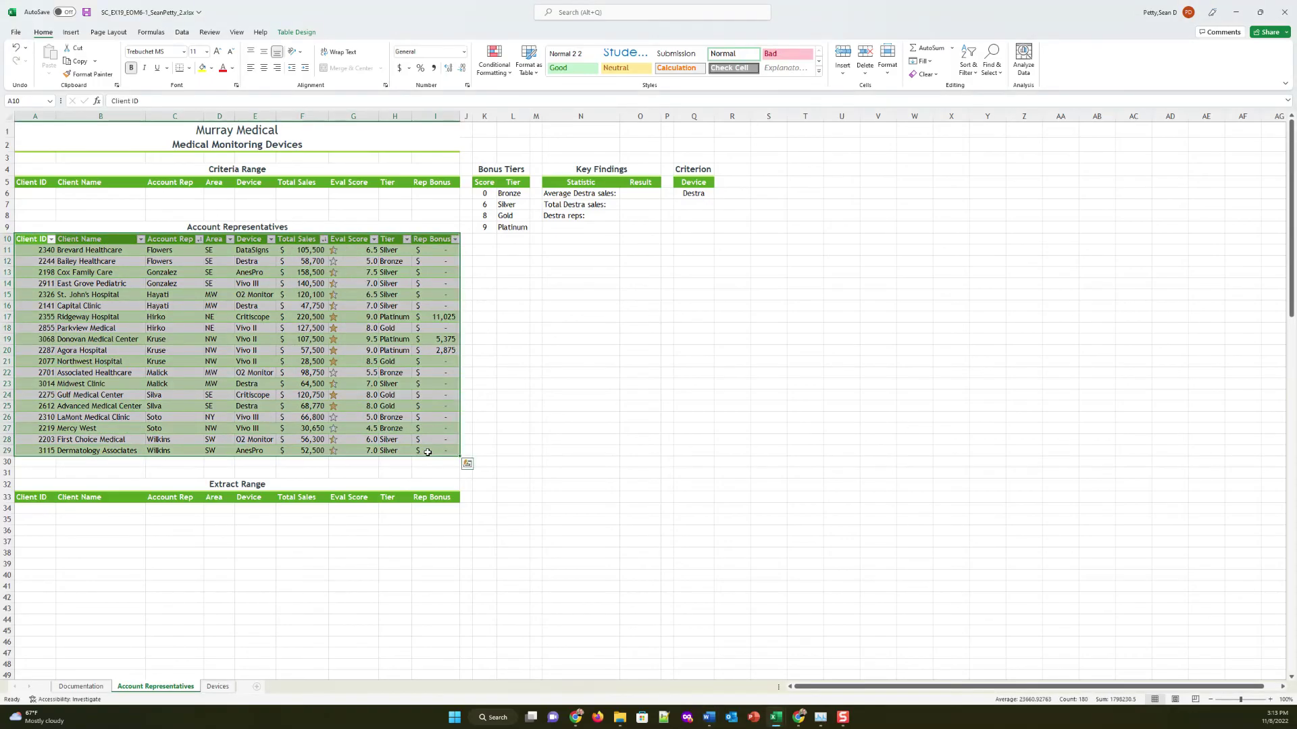
{"action": "left_click", "coordinate": [299, 33]}
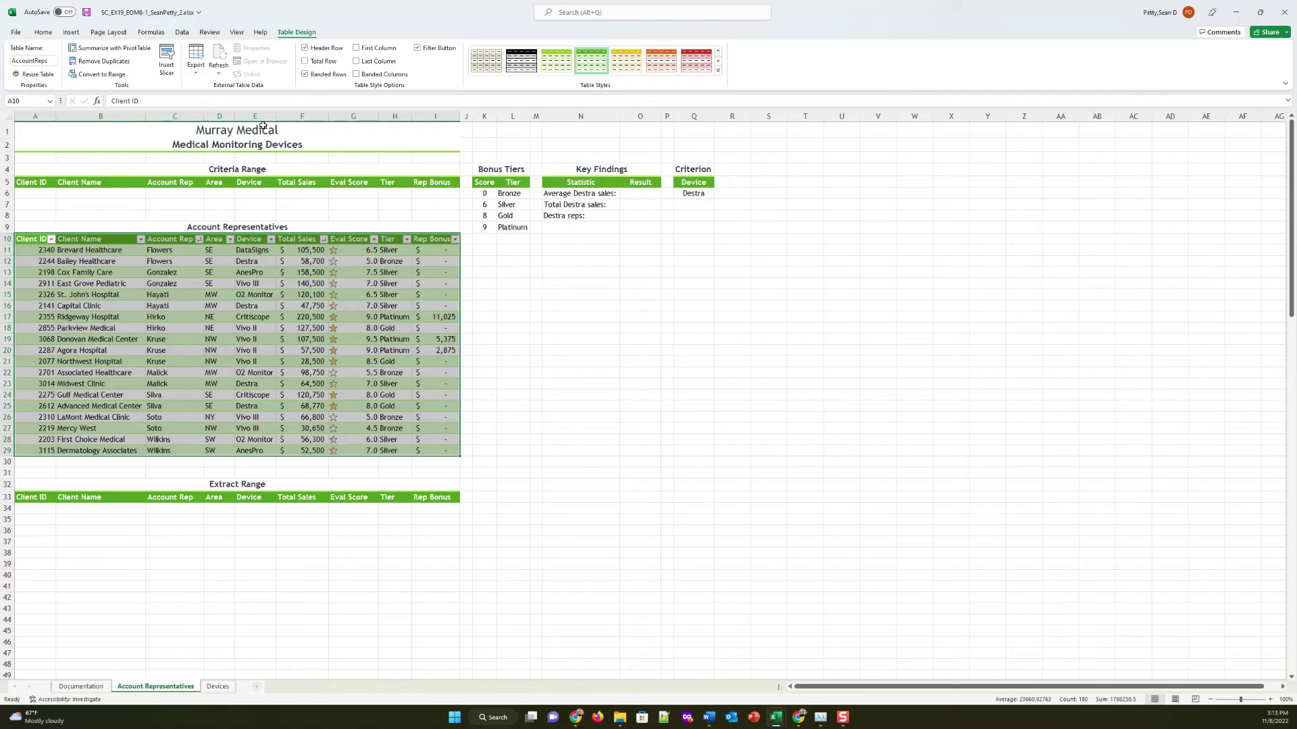
{"action": "left_click", "coordinate": [305, 61]}
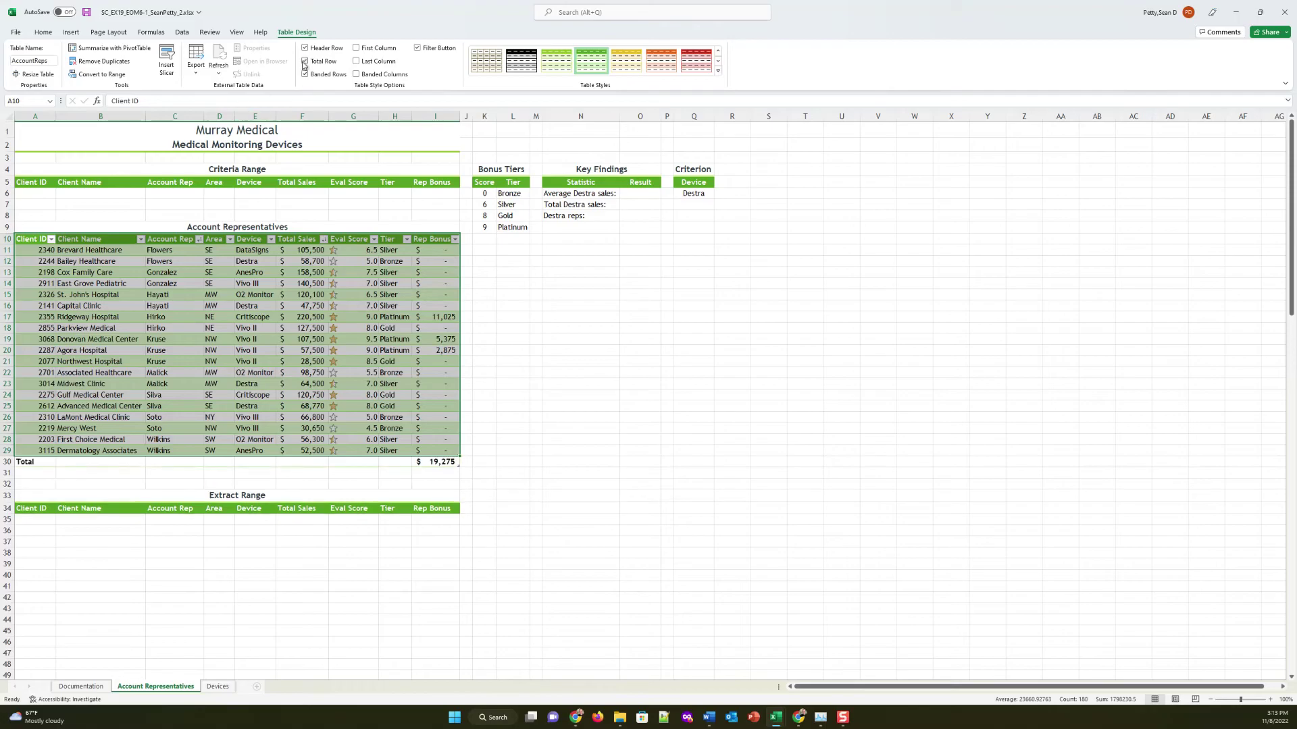
{"action": "left_click", "coordinate": [304, 62]}
{"action": "left_click", "coordinate": [304, 62]}
{"action": "left_click", "coordinate": [304, 62]}
{"action": "left_click", "coordinate": [304, 62]}
{"action": "double_click", "coordinate": [305, 61]}
Set the Client Name cell in the table's total row to Count
{"action": "left_click", "coordinate": [83, 462]}
{"action": "left_click_drag", "start_coordinate": [82, 462], "coordinate": [231, 466]}
{"action": "key", "text": "ctrl+a"}
{"action": "left_click", "coordinate": [139, 473]}
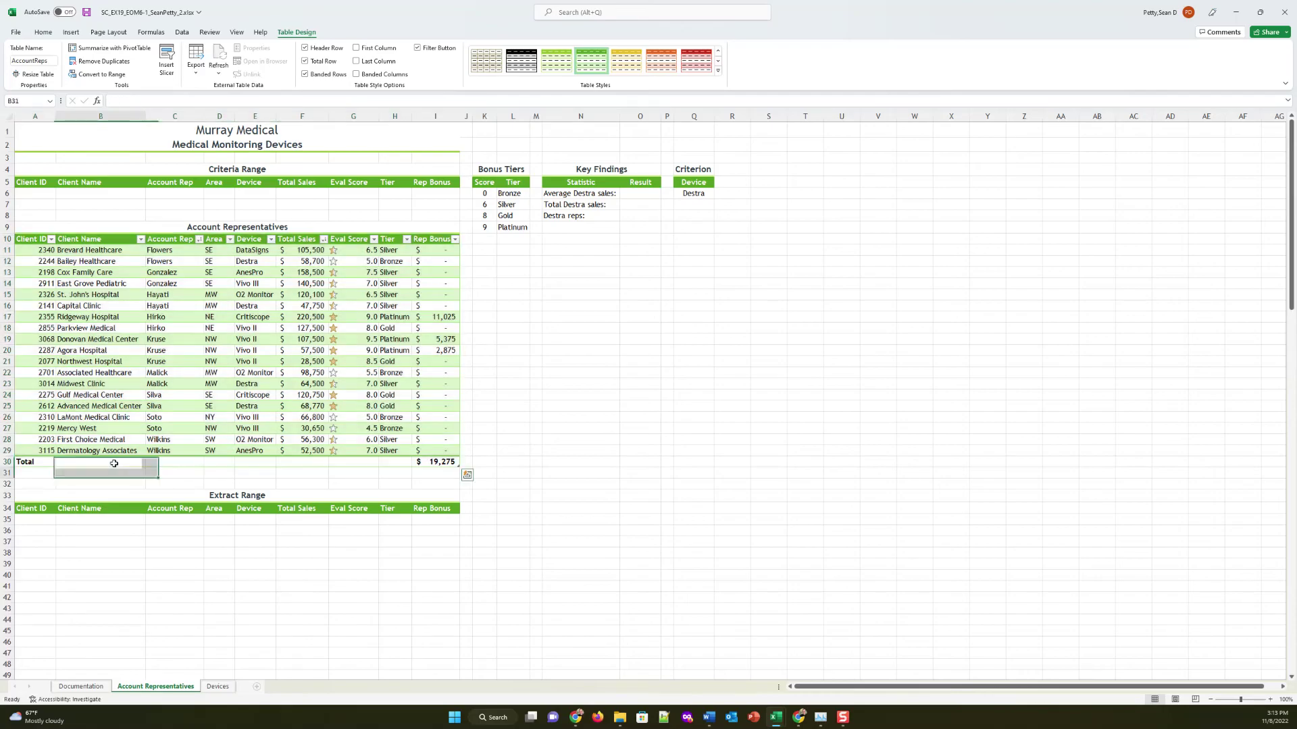
{"action": "left_click", "coordinate": [143, 463]}
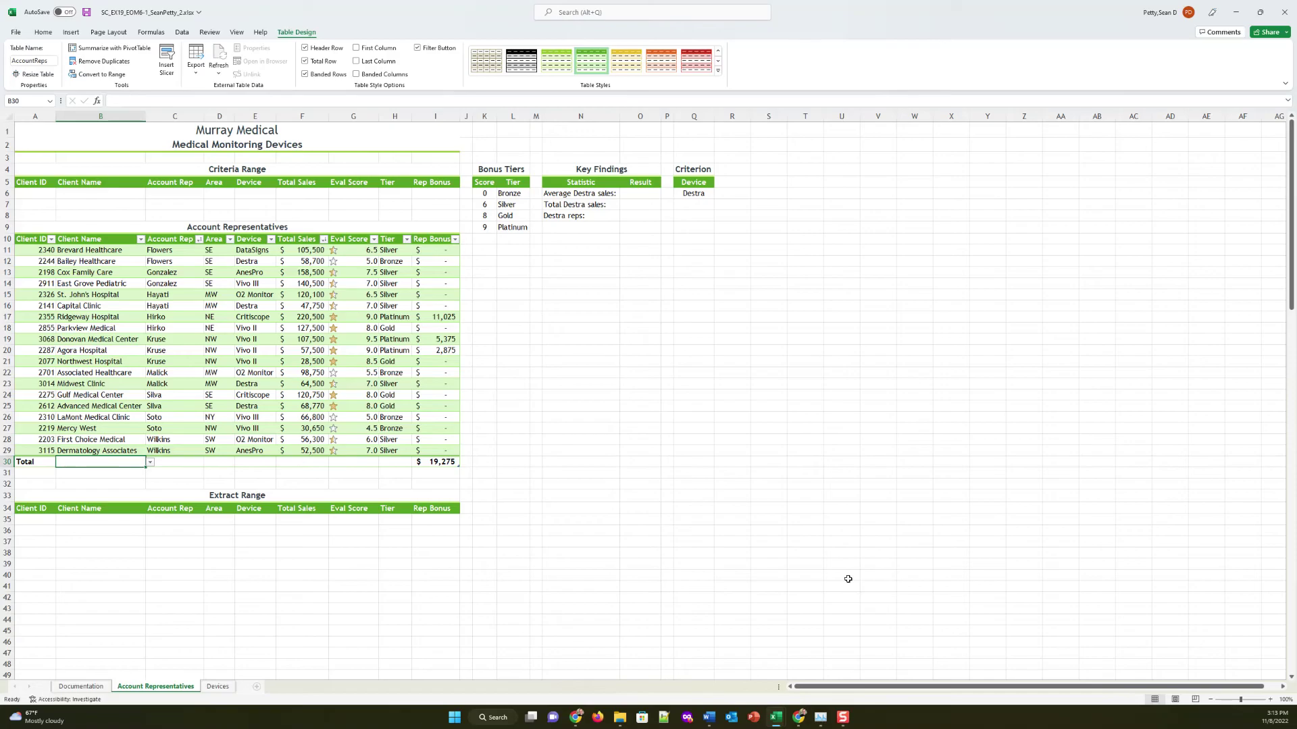
{"action": "left_click", "coordinate": [150, 462]}
{"action": "key", "text": "Escape"}
Set the total row to Sum for Total Sales and Average for Eval Score
{"action": "left_click", "coordinate": [294, 462]}
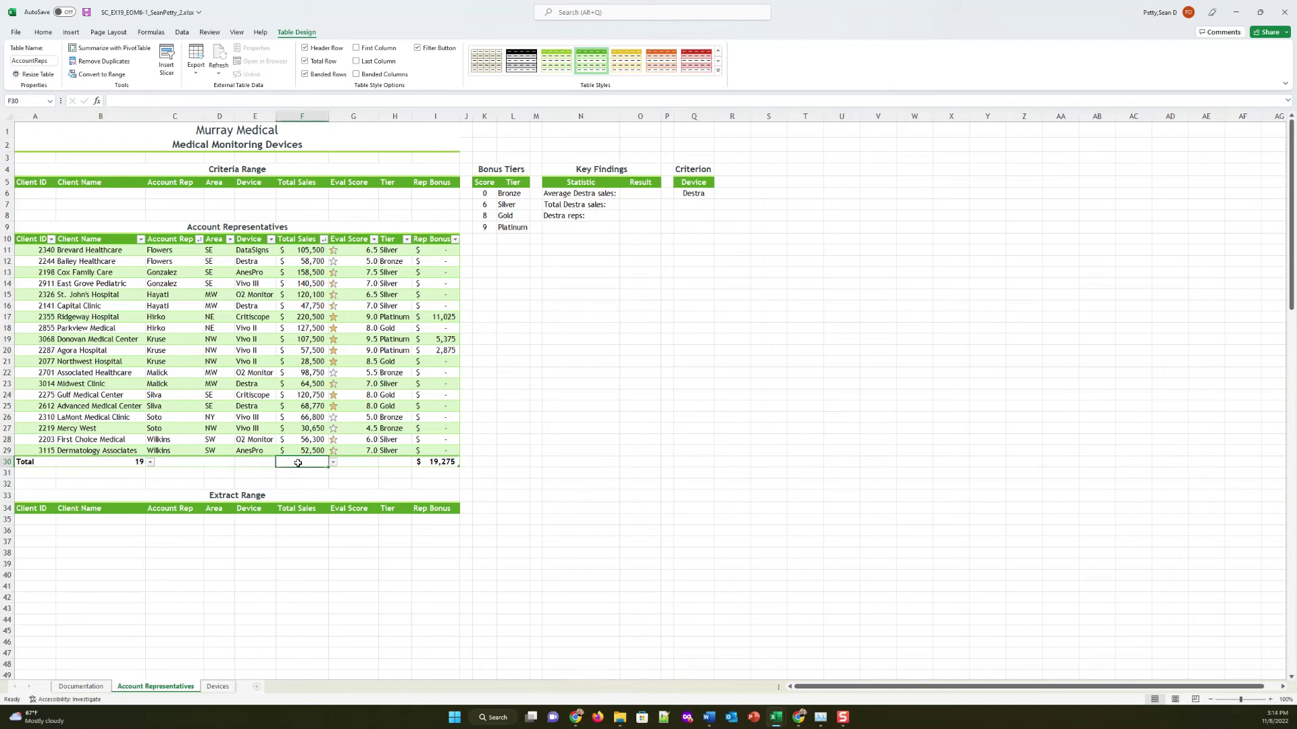
{"action": "left_click", "coordinate": [333, 464]}
{"action": "left_click", "coordinate": [306, 510]}
{"action": "left_click", "coordinate": [342, 460]}
{"action": "left_click", "coordinate": [382, 463]}
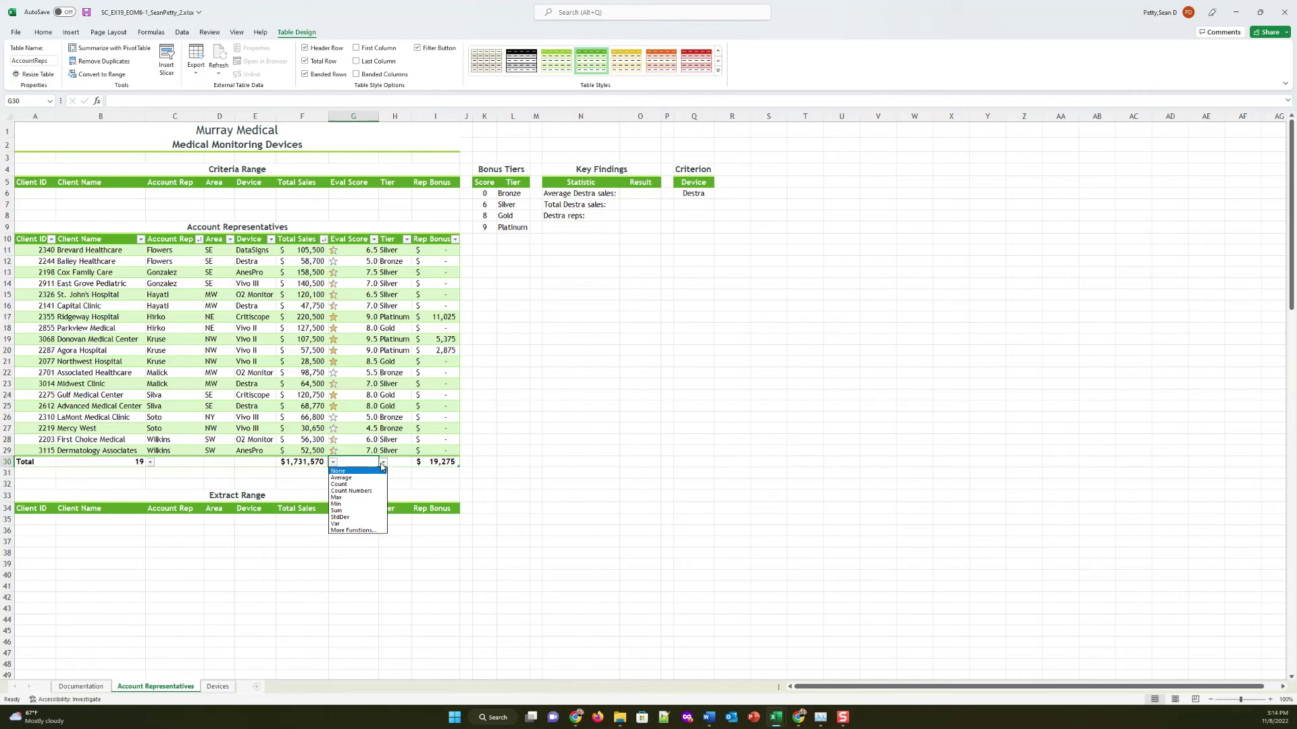
{"action": "left_click", "coordinate": [341, 478]}
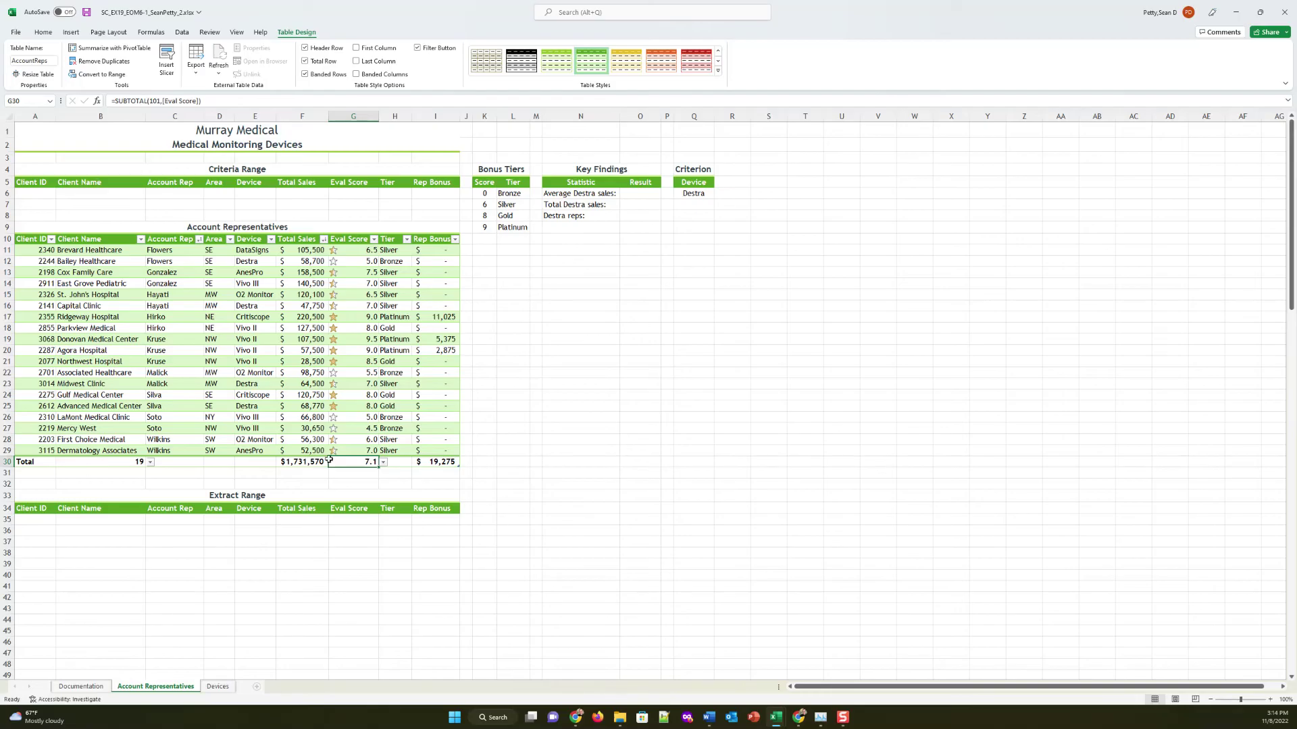
{"action": "left_click", "coordinate": [274, 485]}
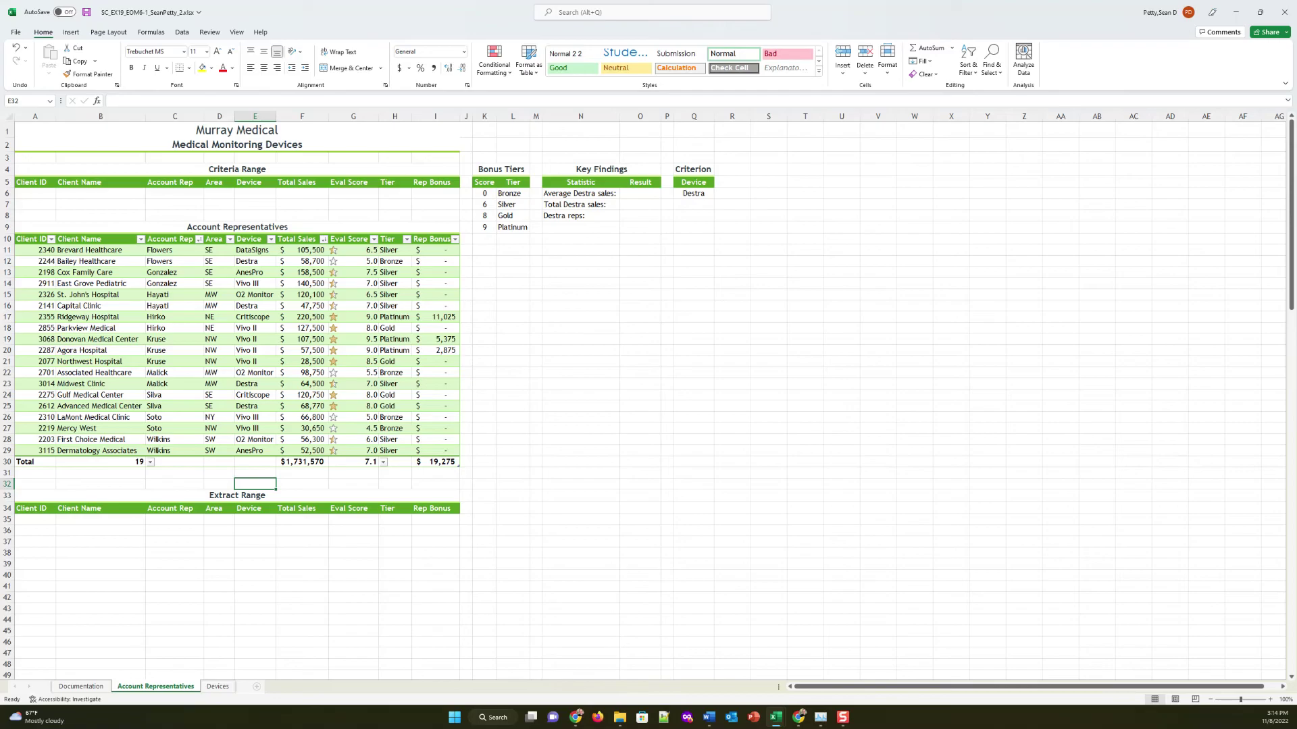
Insert a DAVERAGE function in O6 for average Destra sales, with A10:I29 as the database
{"action": "left_click", "coordinate": [639, 193]}
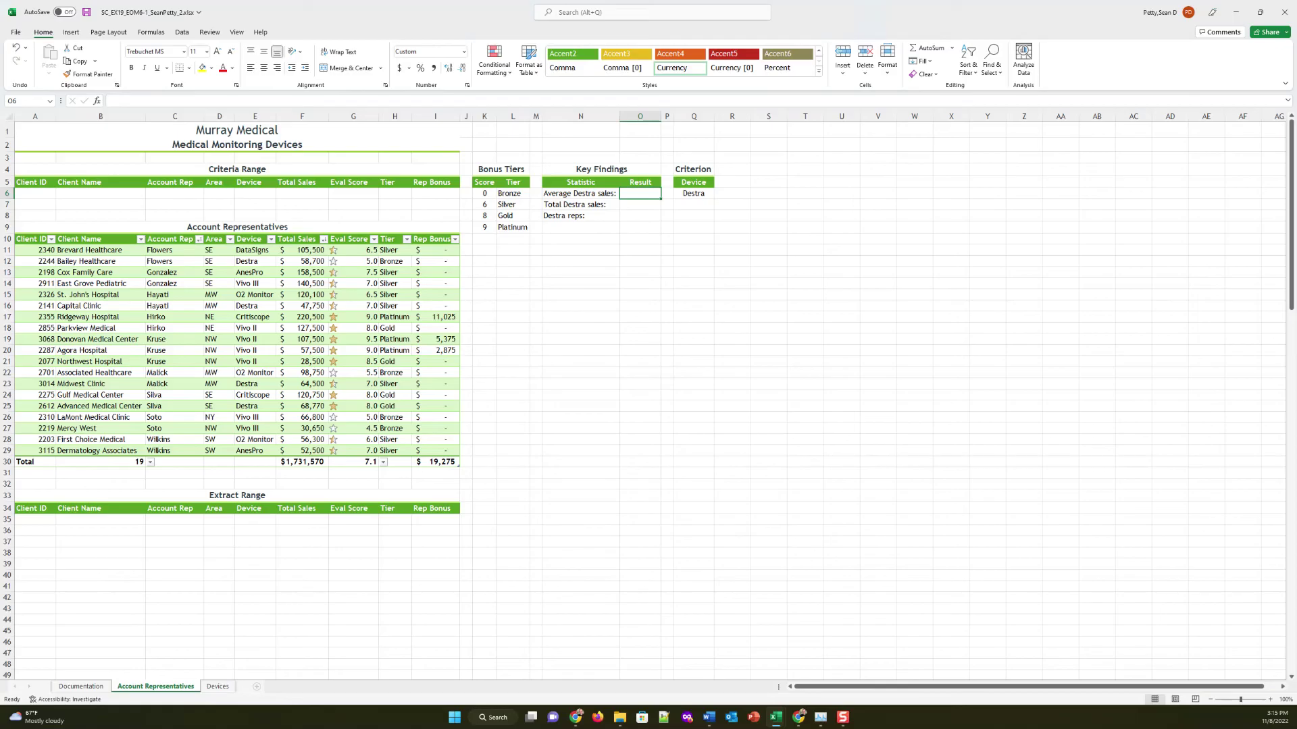
{"action": "left_click", "coordinate": [952, 53]}
{"action": "left_click", "coordinate": [946, 134]}
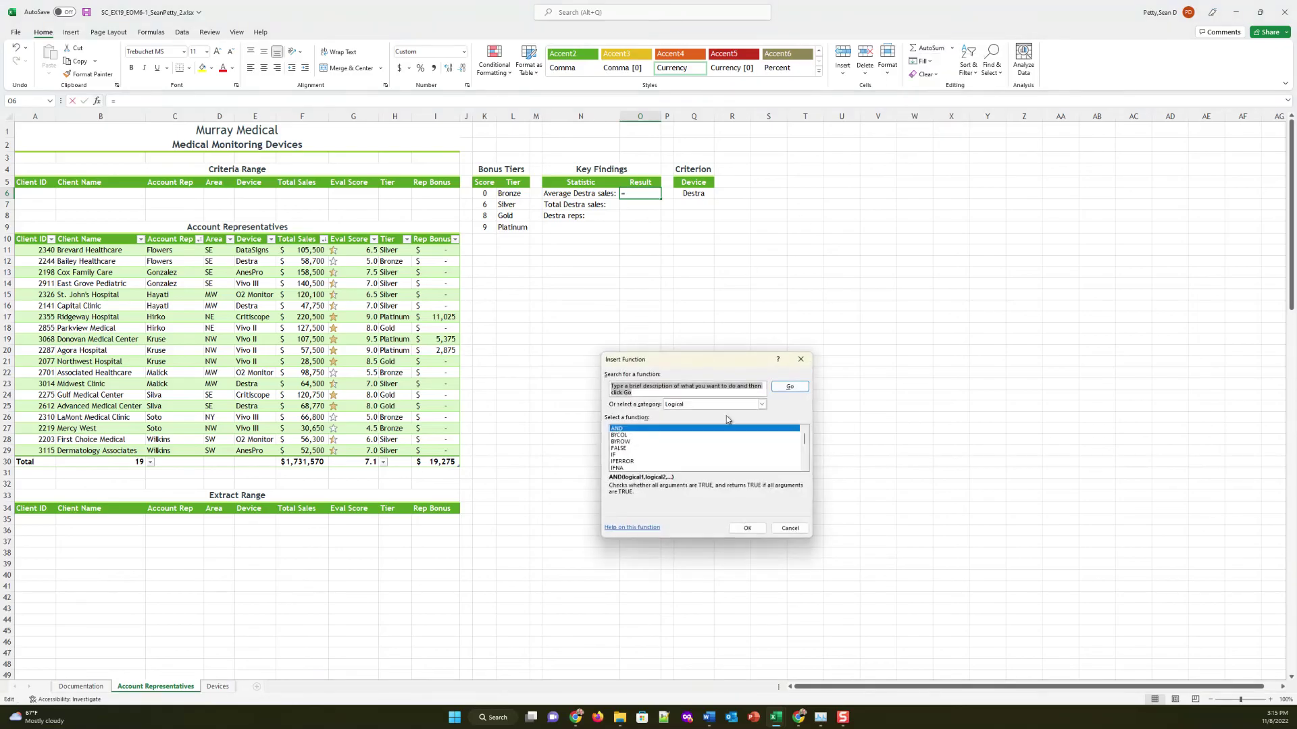
{"action": "type", "text": "Daverage"}
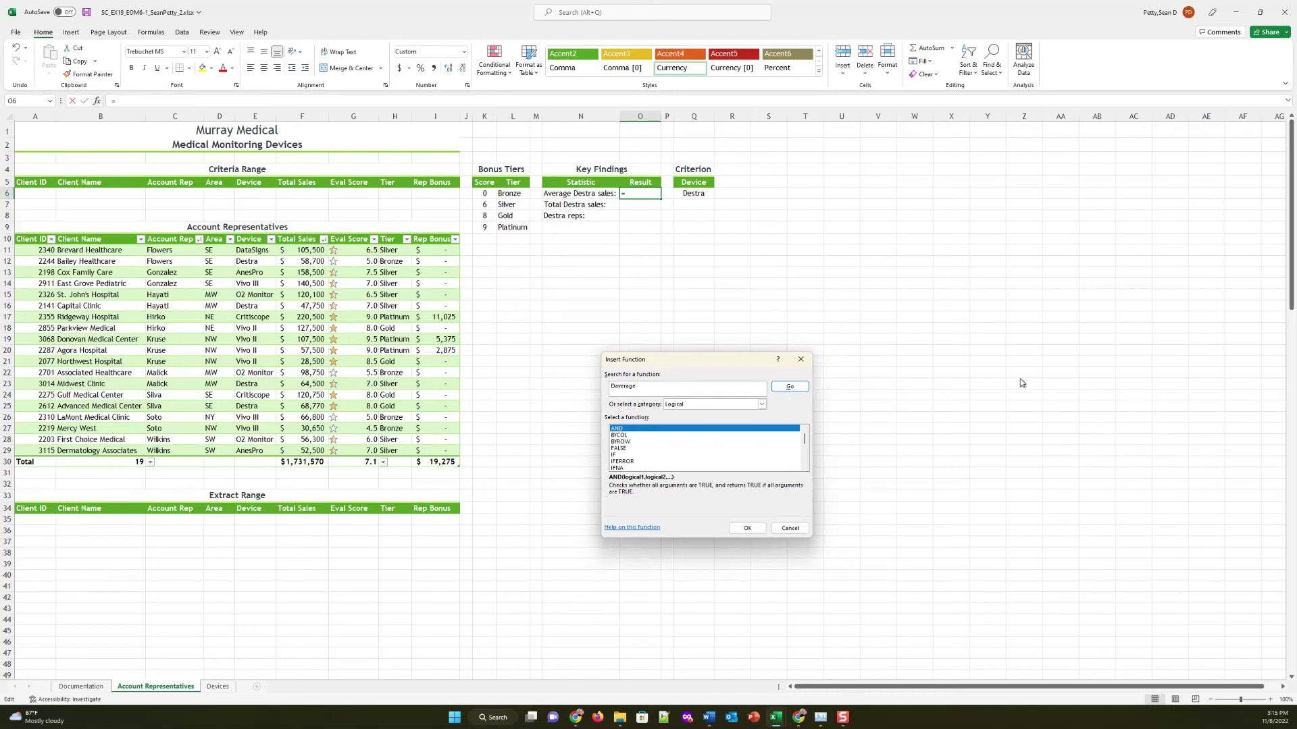
{"action": "left_click", "coordinate": [803, 386]}
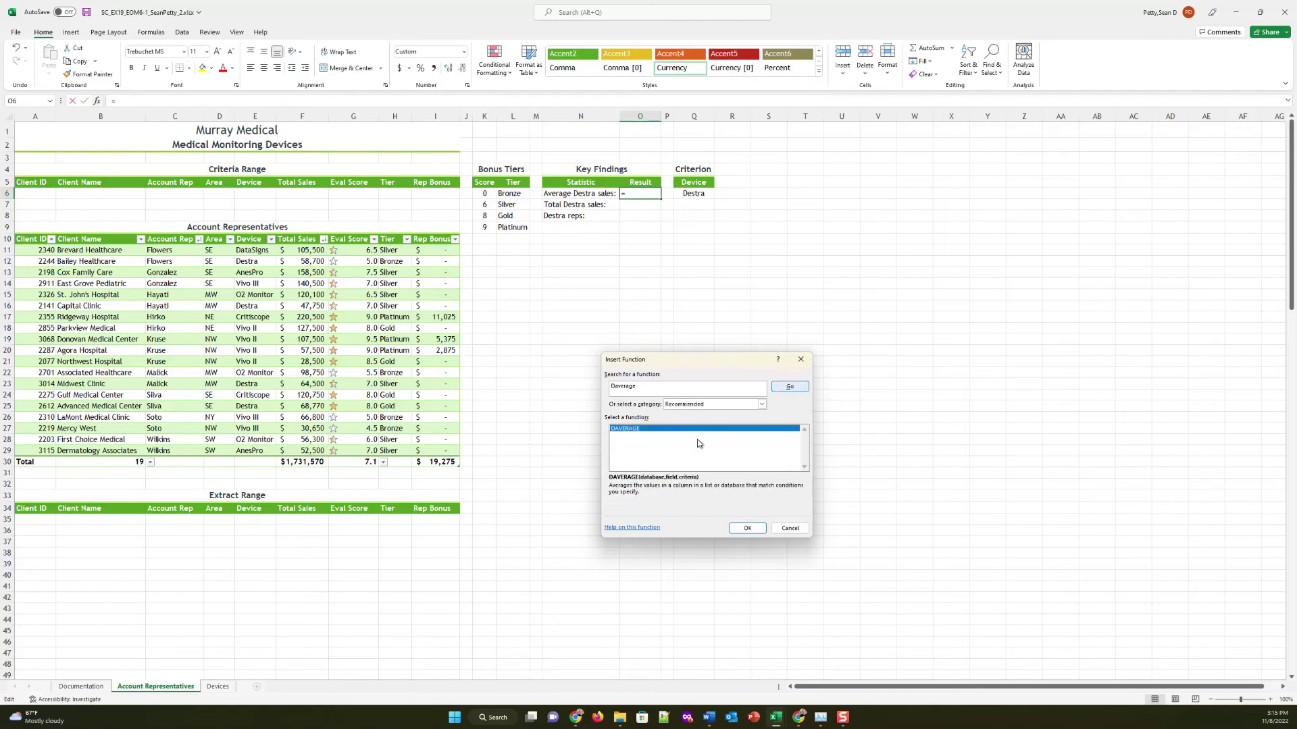
{"action": "double_click", "coordinate": [627, 429]}
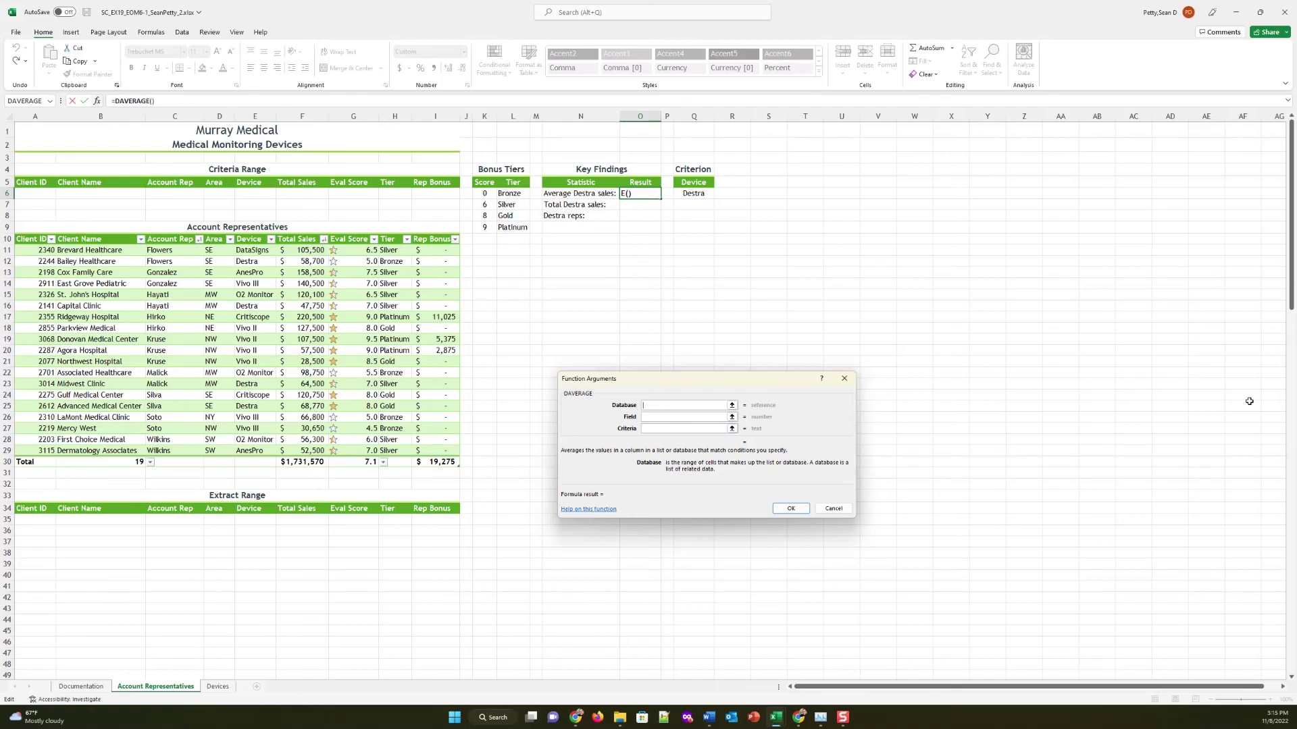
{"action": "type", "text": "A10:I29"}
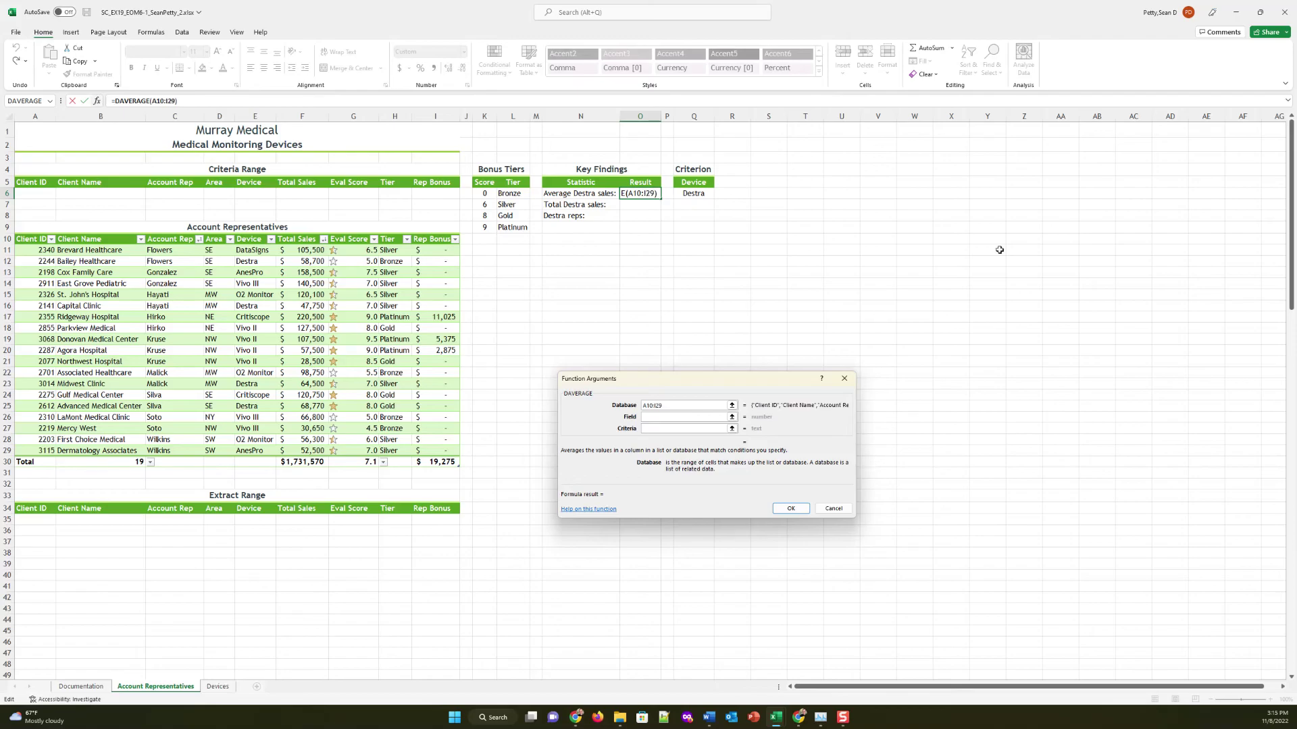
Set the DAVERAGE field to "Total Sales" and its criteria to Q5:Q6, and enter the formula
{"action": "key", "text": "Tab"}
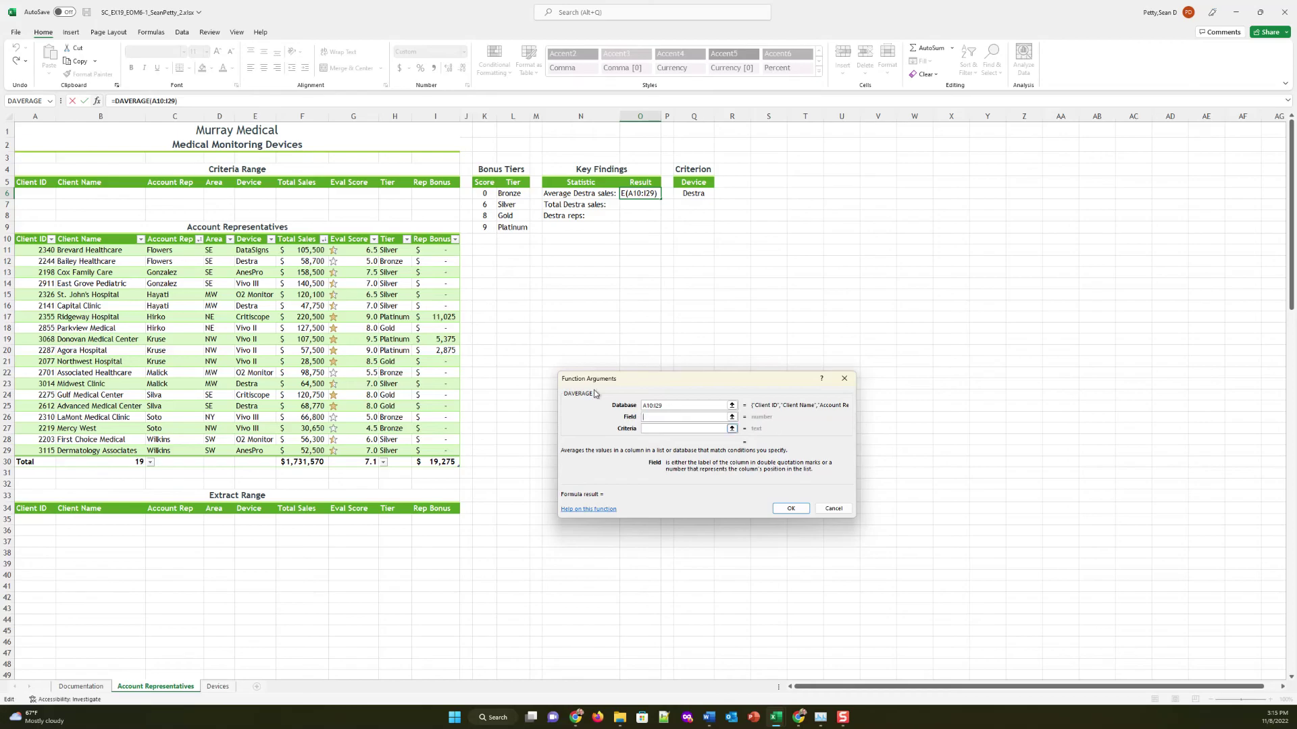
{"action": "left_click", "coordinate": [294, 239]}
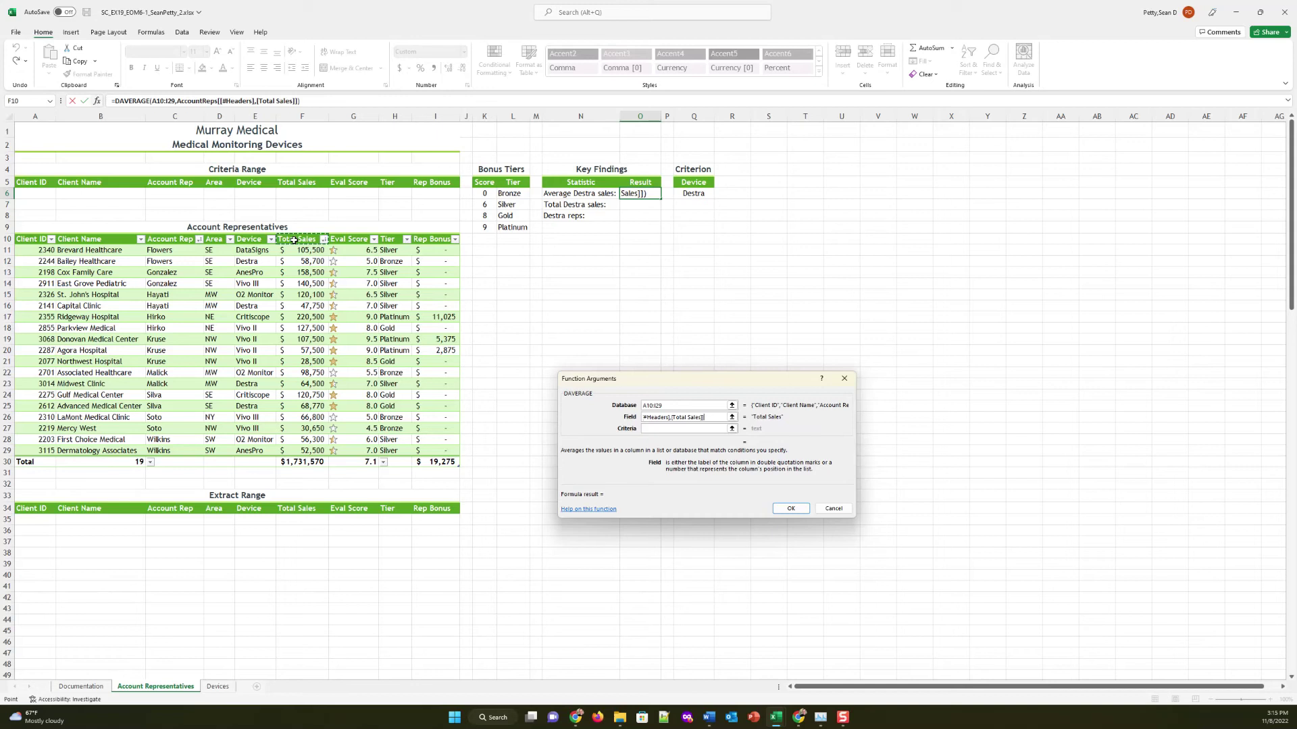
{"action": "left_click_drag", "start_coordinate": [711, 417], "coordinate": [641, 416]}
{"action": "key", "text": "BackSpace"}
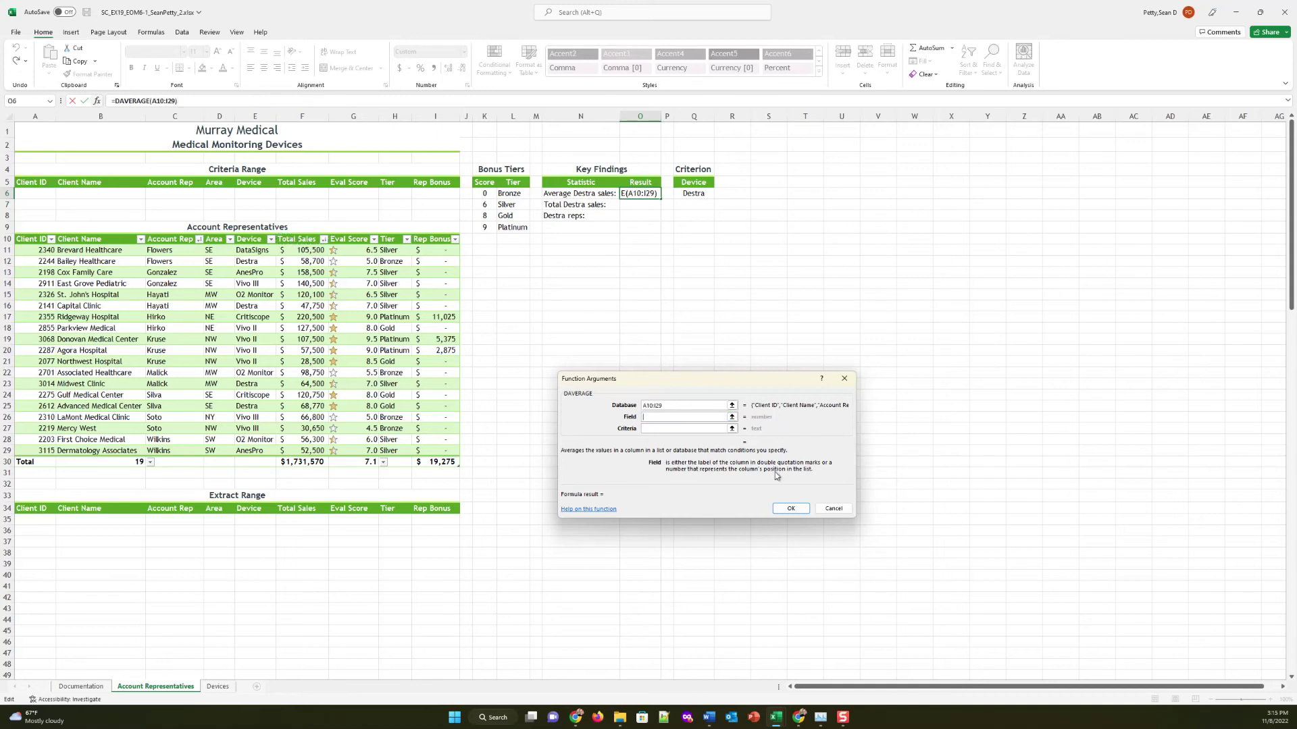
{"action": "type", "text": "Total Sales"}
{"action": "left_click", "coordinate": [690, 430]}
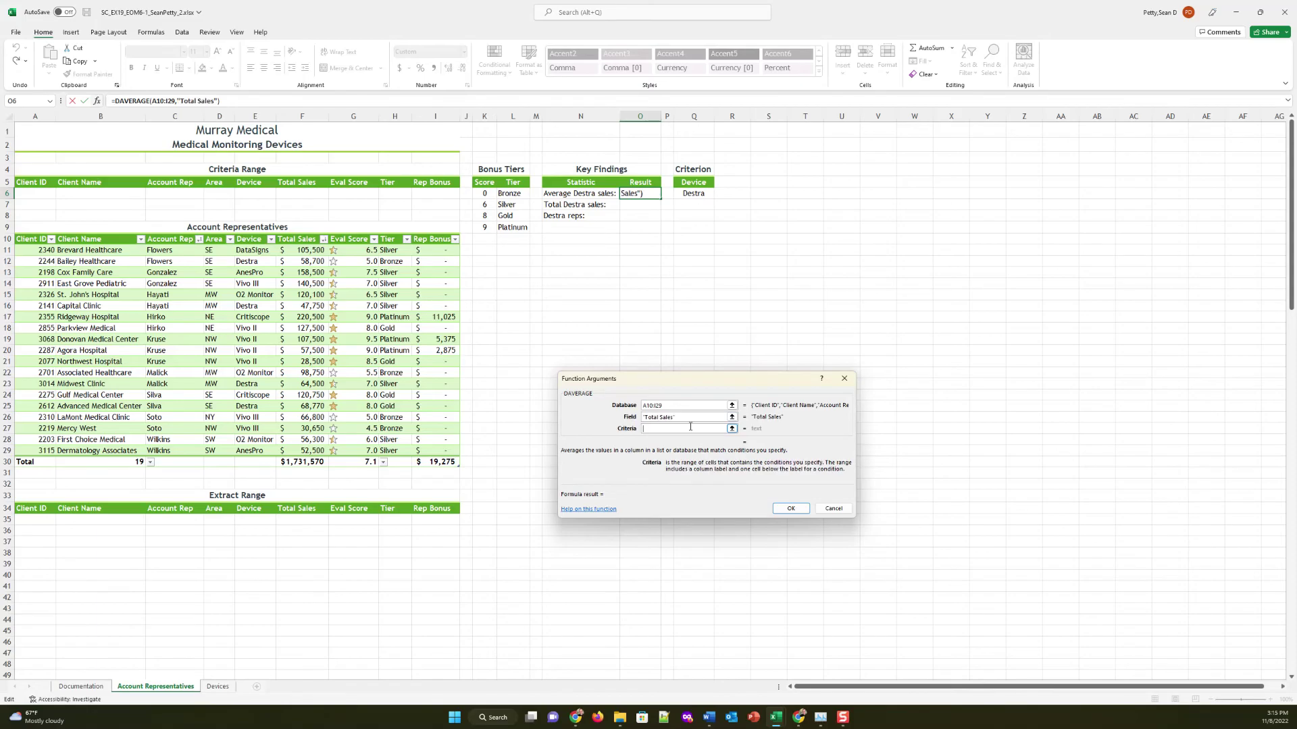
{"action": "type", "text": "Q5:Q6"}
{"action": "left_click", "coordinate": [784, 506]}
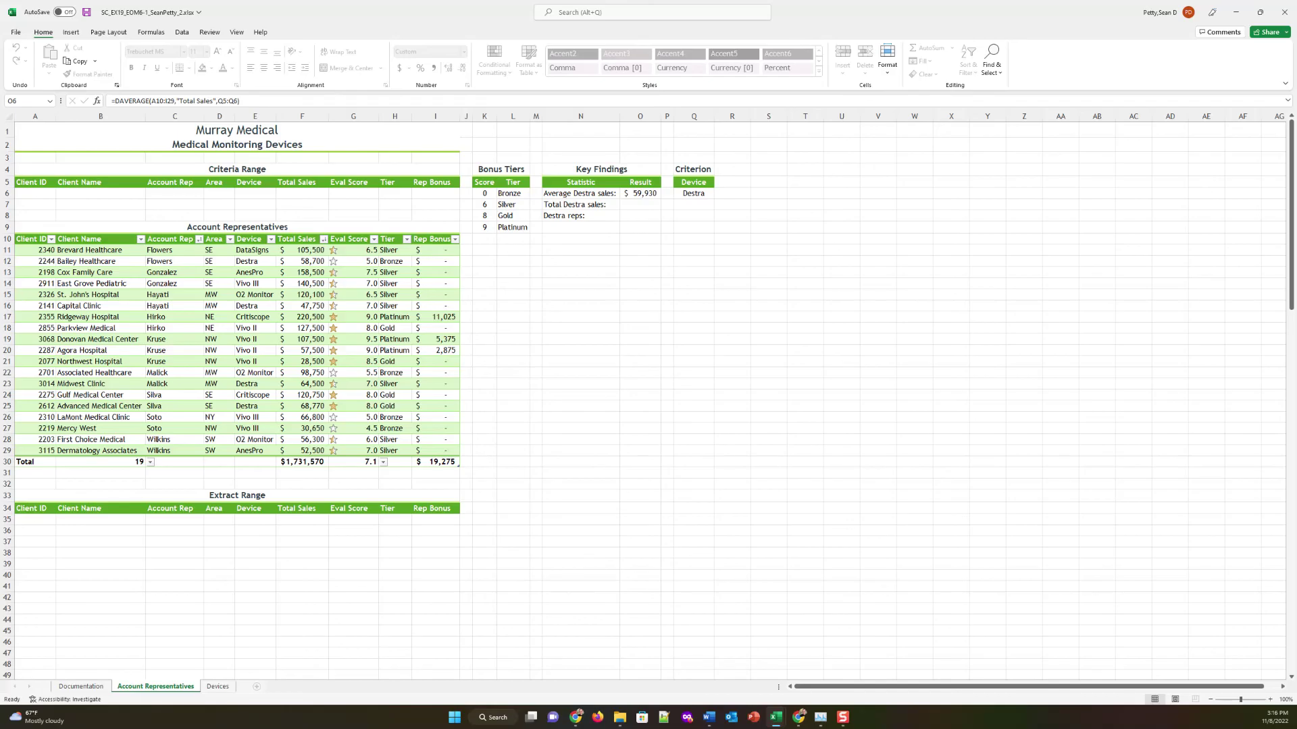
Insert a SUMIF function in O7 for total Destra sales, with E11:E29 as the range
{"action": "left_click", "coordinate": [627, 204]}
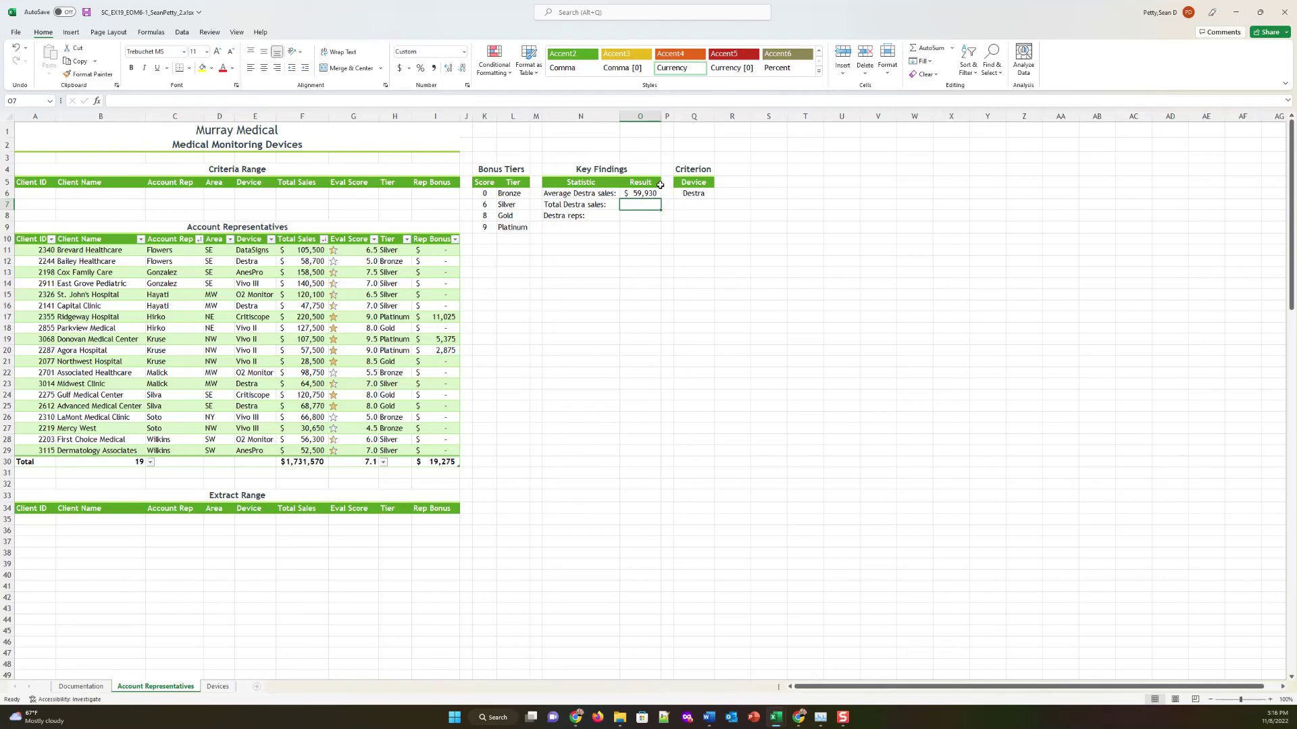
{"action": "left_click", "coordinate": [952, 49]}
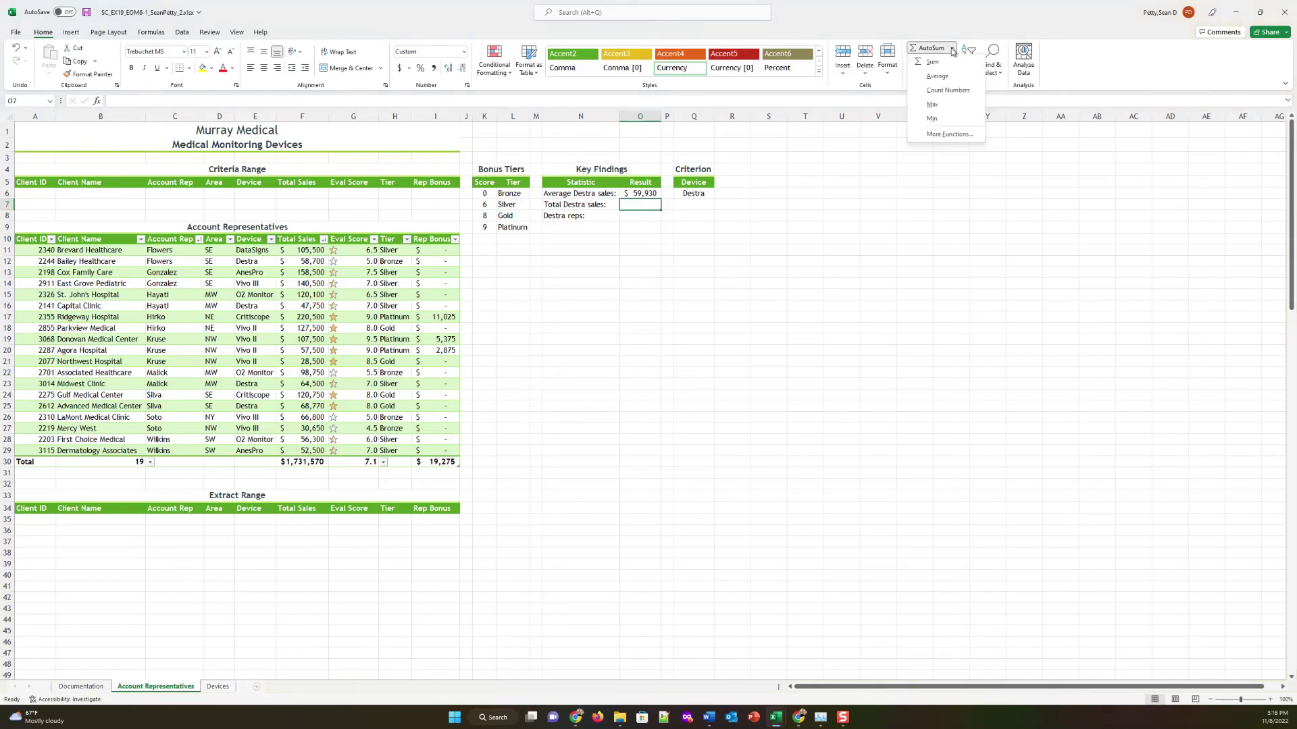
{"action": "left_click", "coordinate": [965, 135]}
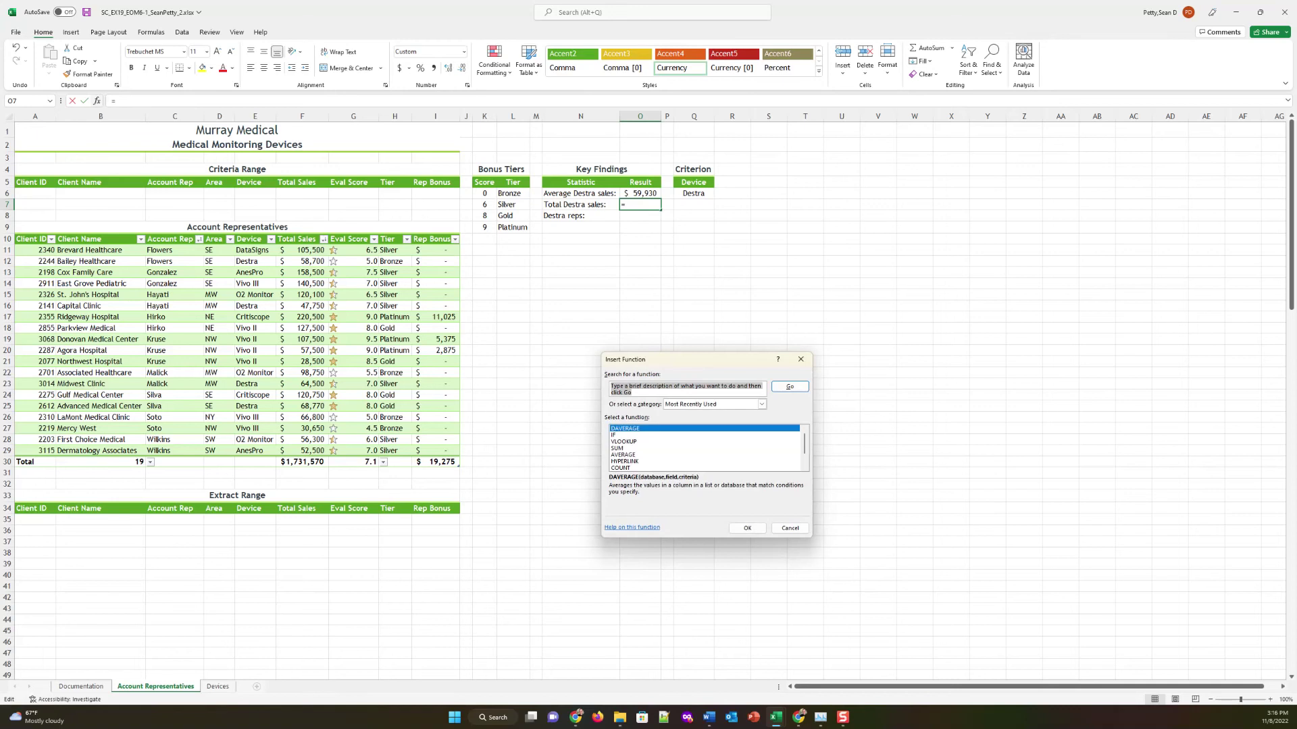
{"action": "type", "text": "sumif"}
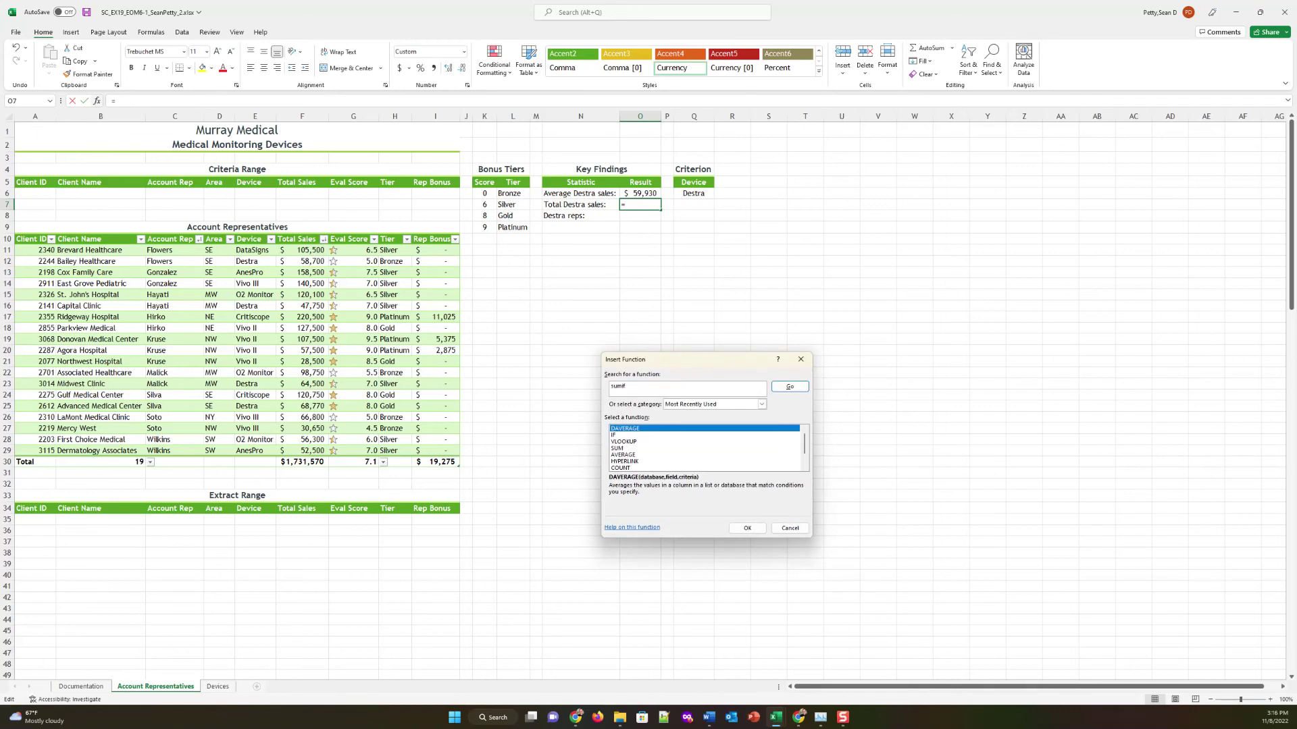
{"action": "left_click", "coordinate": [790, 386]}
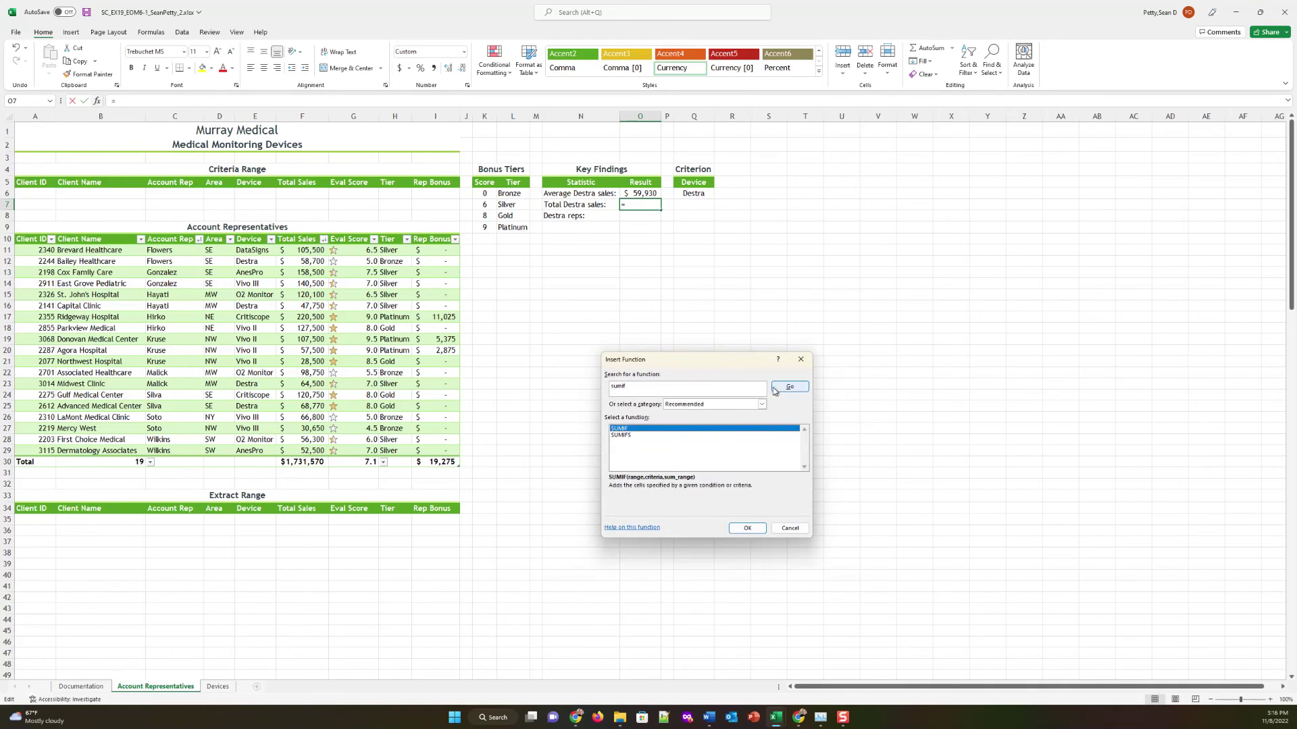
{"action": "double_click", "coordinate": [630, 428]}
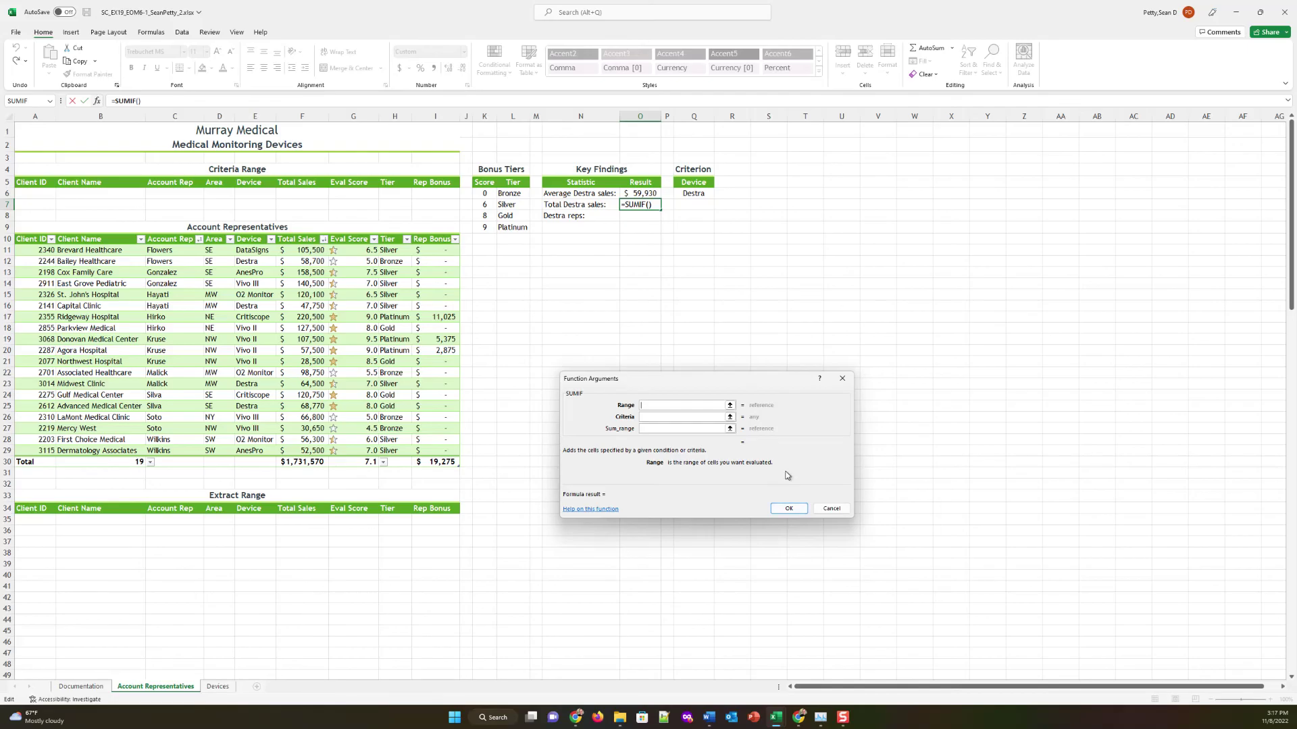
{"action": "type", "text": "E11:E29"}
Set the SUMIF criteria to Q66 and its sum range to F11:F29, and enter the formula
{"action": "left_click", "coordinate": [684, 417]}
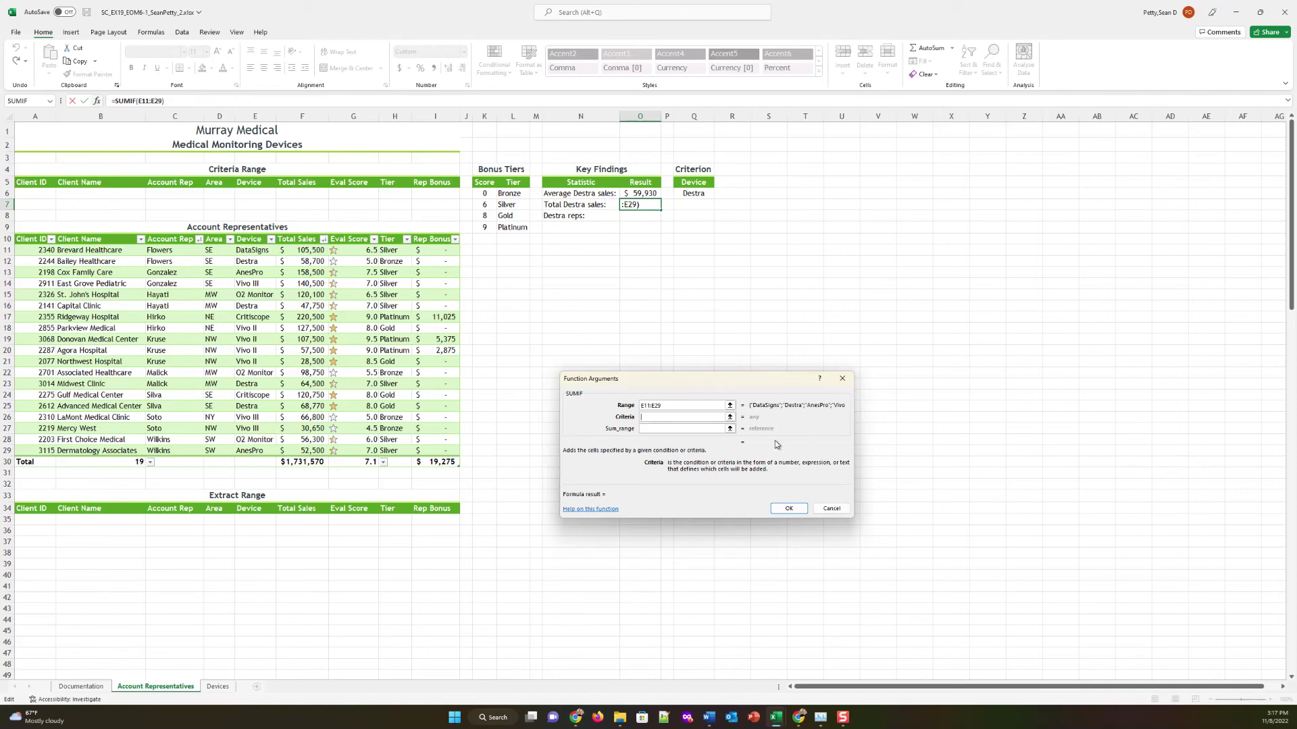
{"action": "type", "text": "Q66"}
{"action": "left_click", "coordinate": [654, 430]}
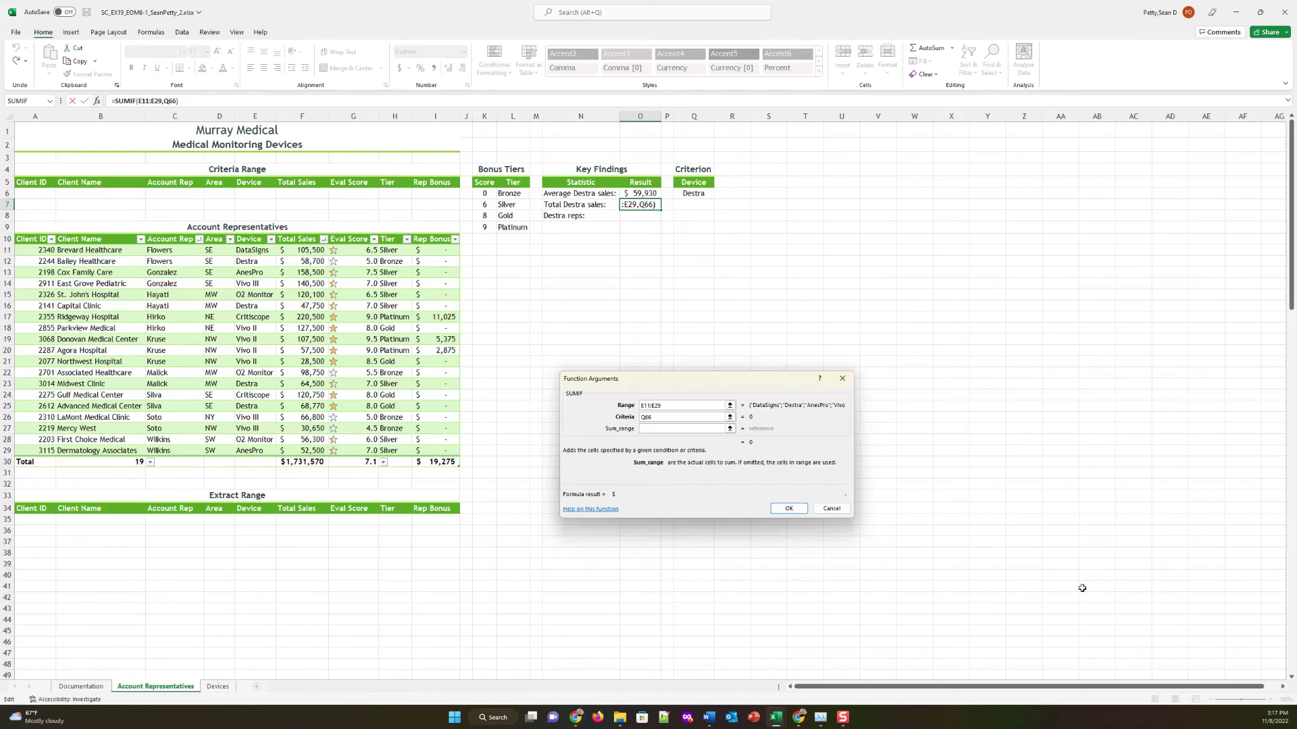
{"action": "type", "text": "F11:F229"}
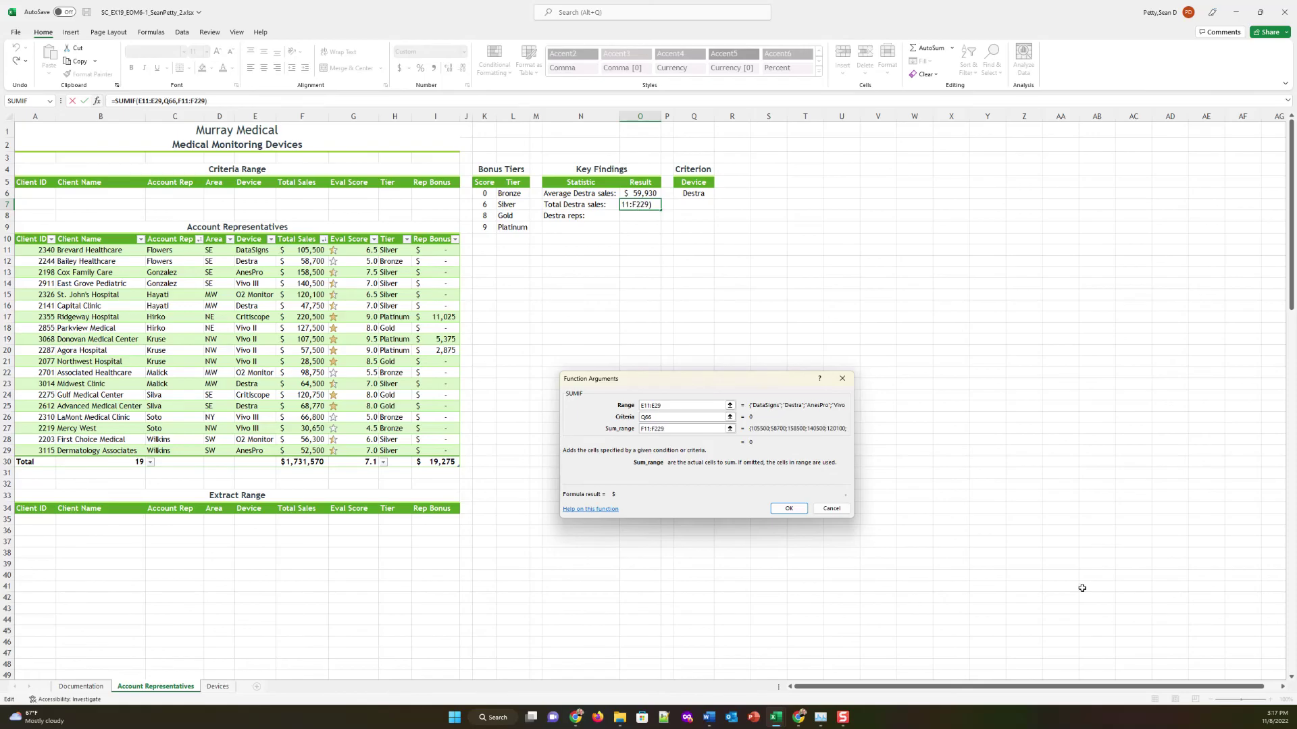
{"action": "key", "text": "BackSpace"}
{"action": "key", "text": "BackSpace"}
{"action": "type", "text": "9"}
{"action": "left_click", "coordinate": [789, 510]}
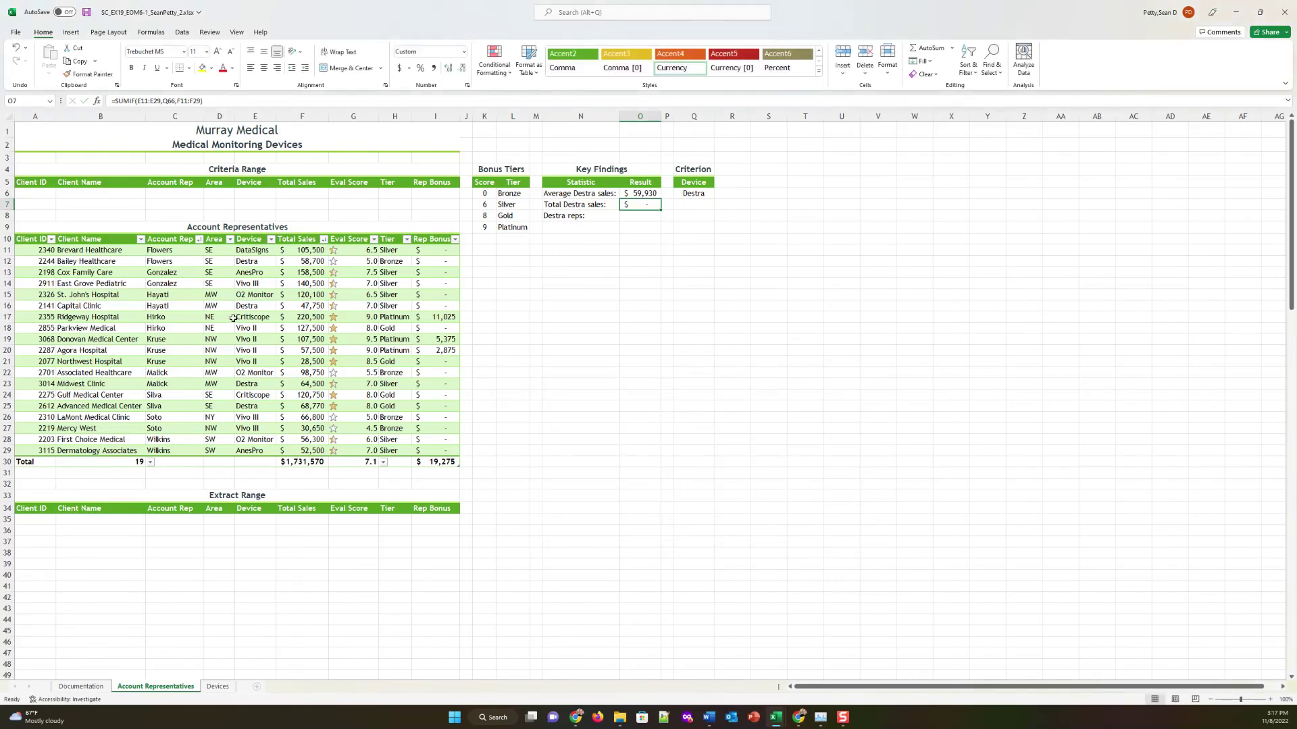
Correct the criteria reference in the O7 SUMIF formula to Q6
{"action": "double_click", "coordinate": [640, 204]}
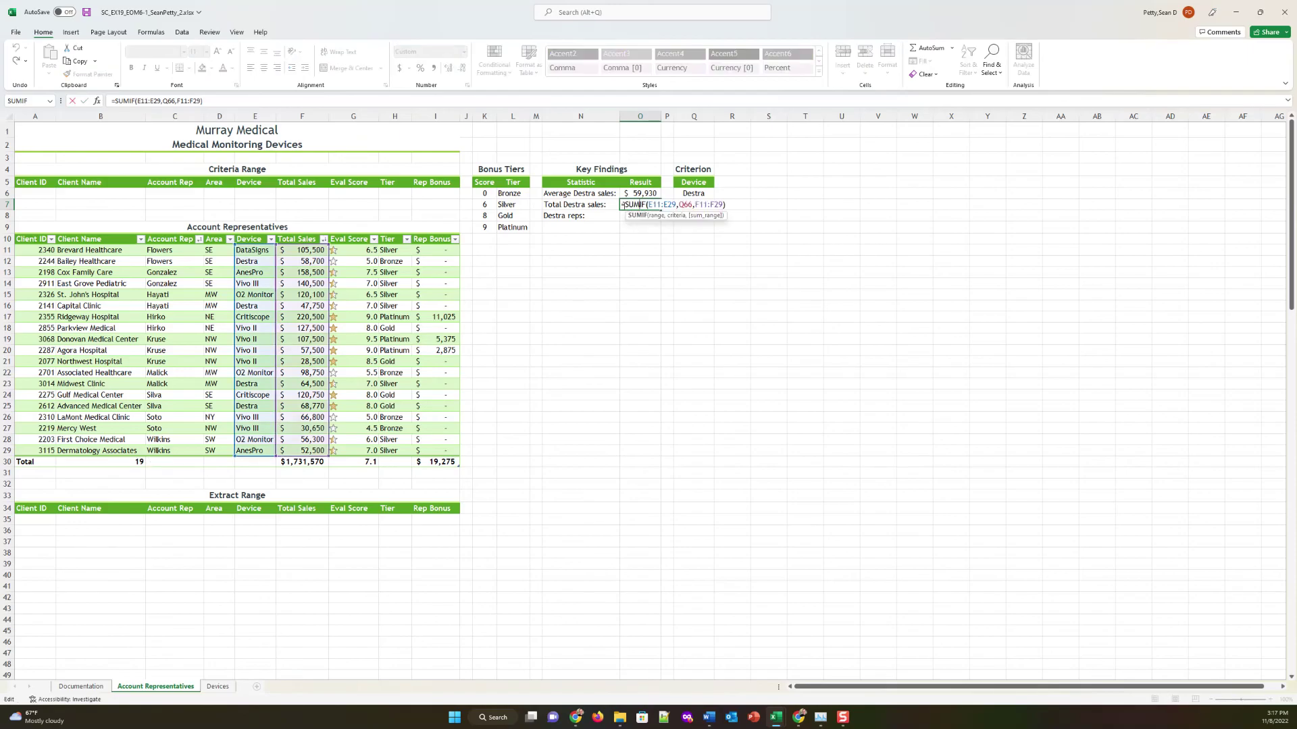
{"action": "left_click", "coordinate": [692, 204]}
{"action": "key", "text": "BackSpace"}
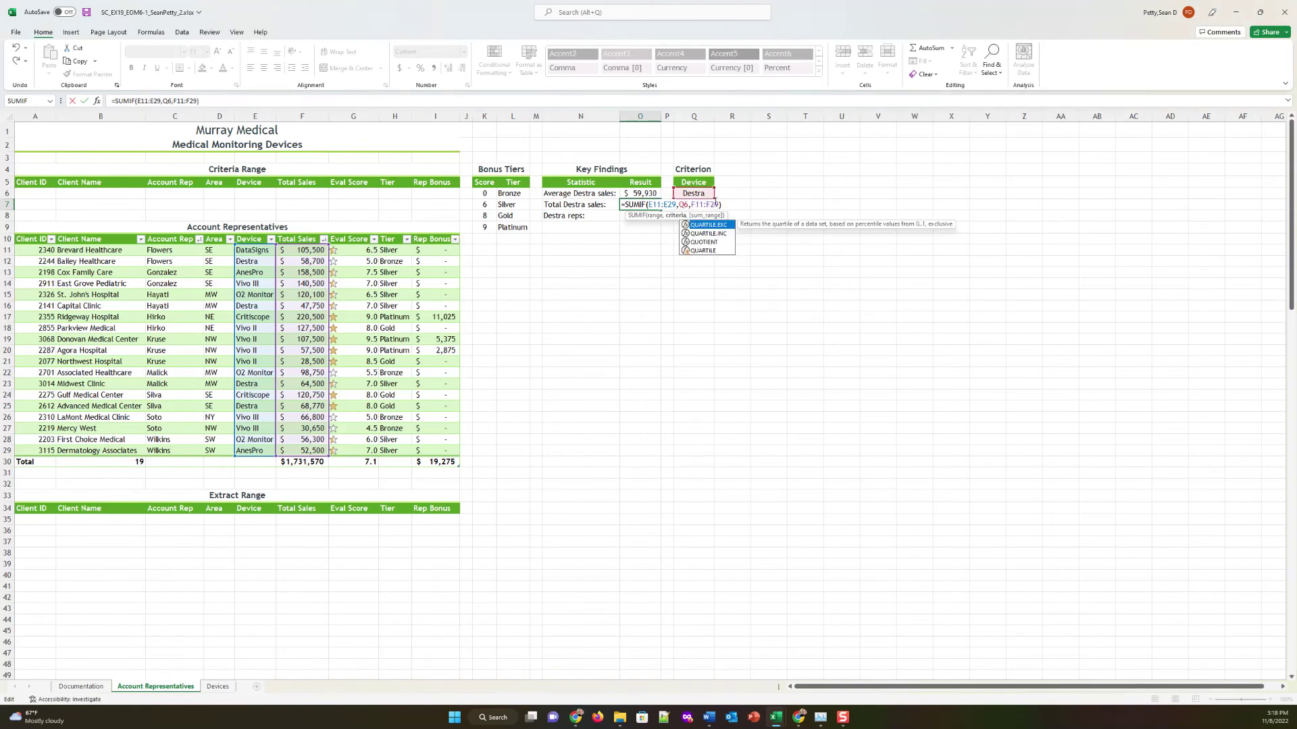
{"action": "key", "text": "Return"}
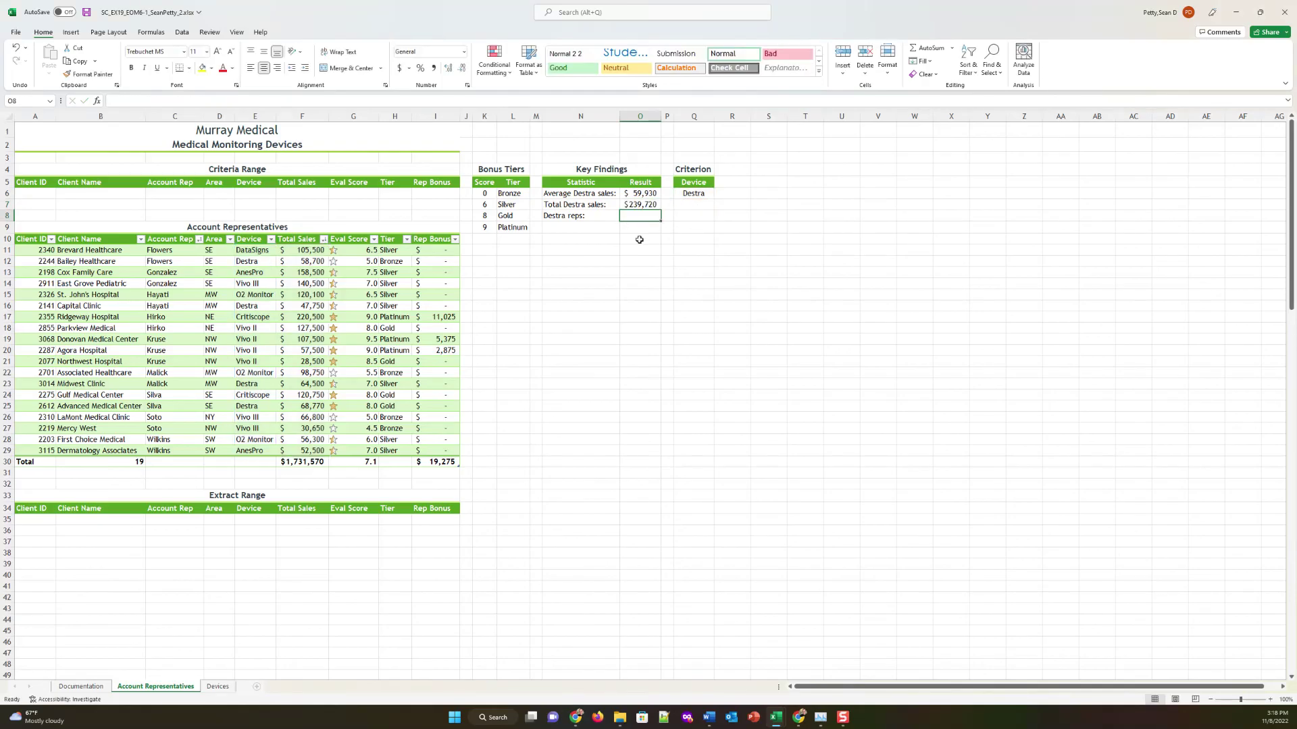
Review the SUMIF formula behind the total Destra sales result in O7
{"action": "left_click", "coordinate": [597, 207]}
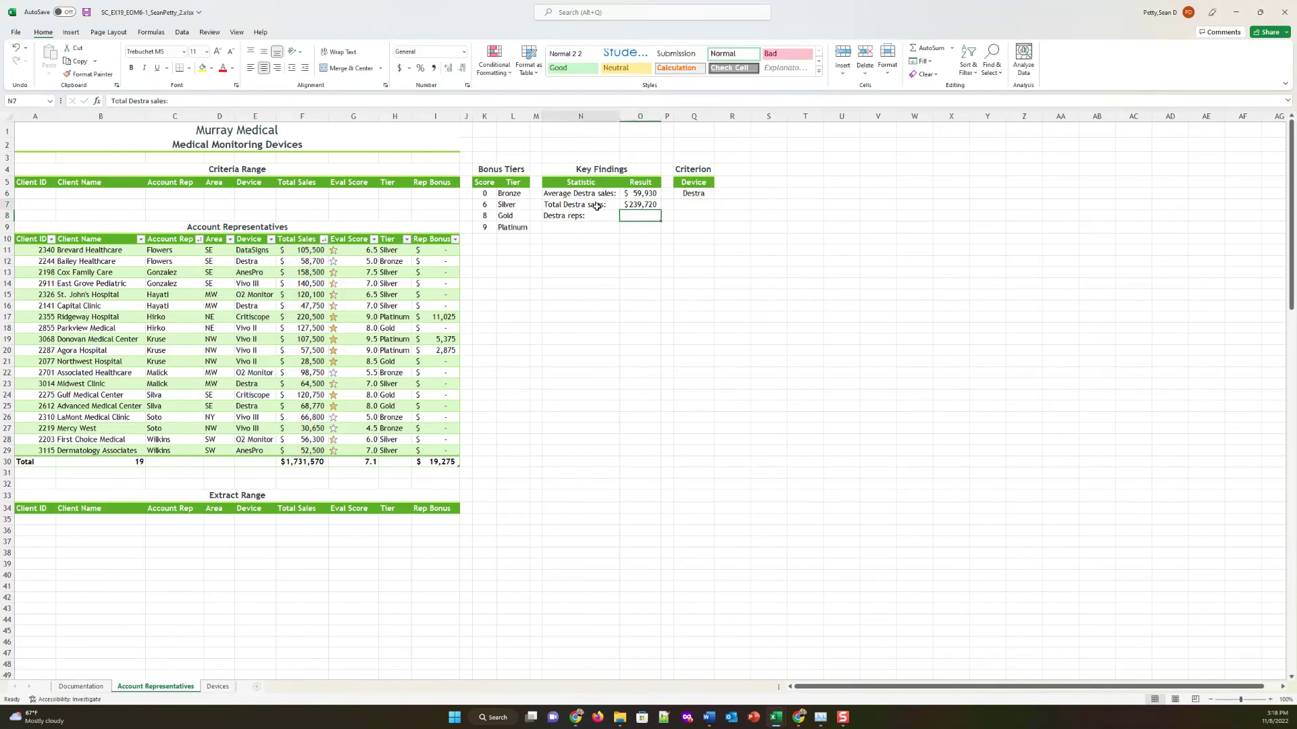
{"action": "left_click", "coordinate": [635, 206]}
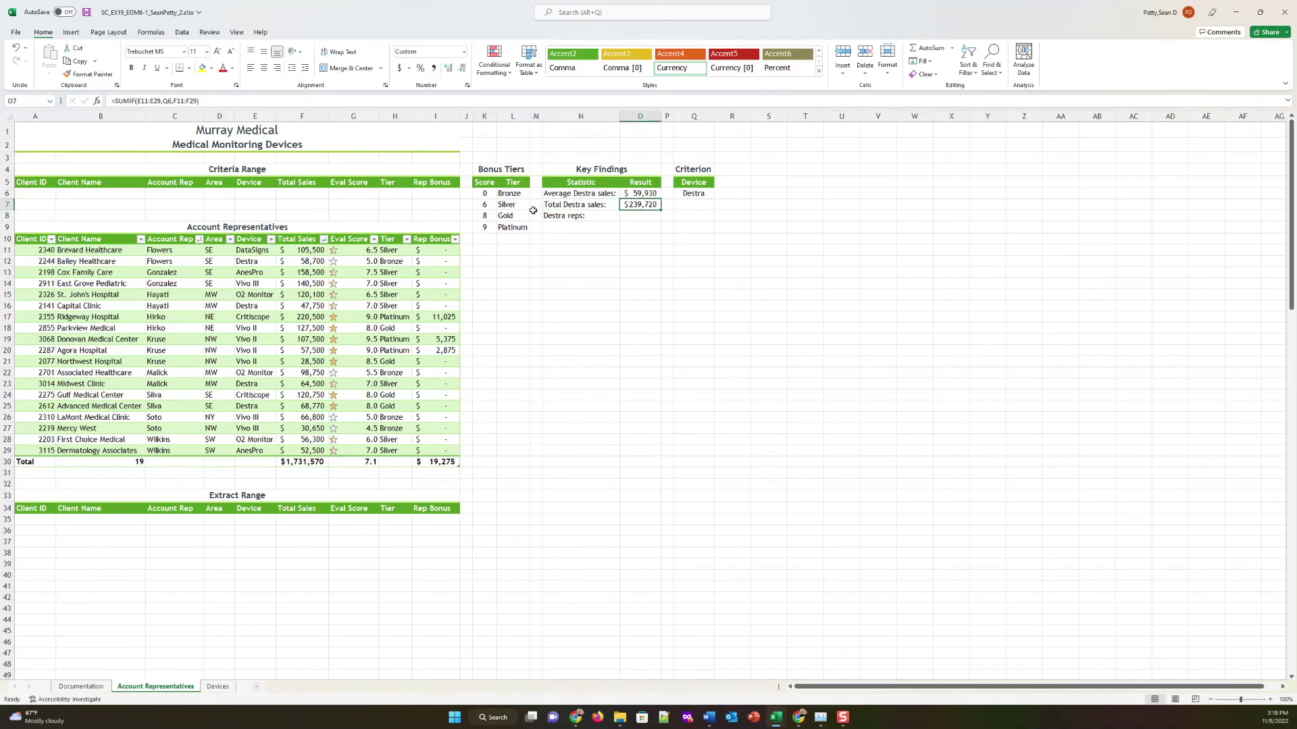
{"action": "left_click", "coordinate": [603, 207]}
{"action": "left_click", "coordinate": [639, 204]}
{"action": "left_click_drag", "start_coordinate": [228, 101], "coordinate": [157, 101]}
{"action": "left_click", "coordinate": [157, 102]}
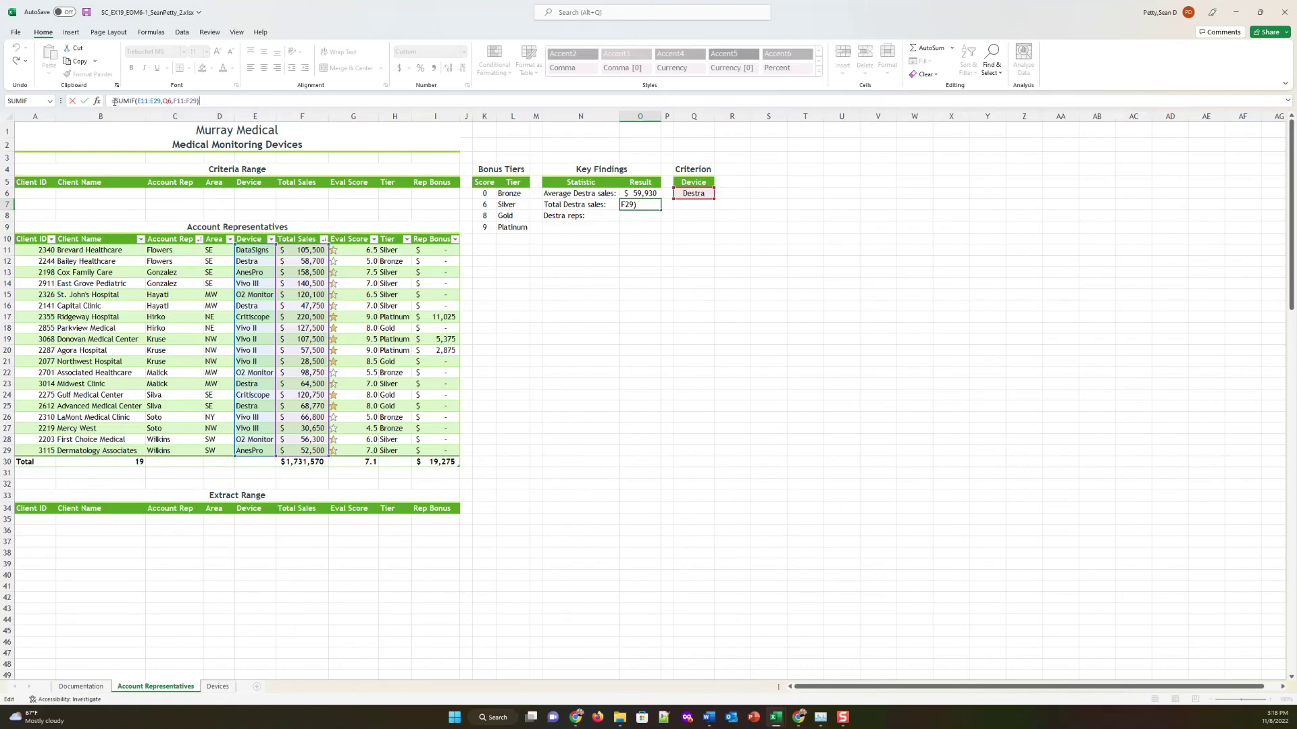
{"action": "left_click_drag", "start_coordinate": [114, 101], "coordinate": [201, 98]}
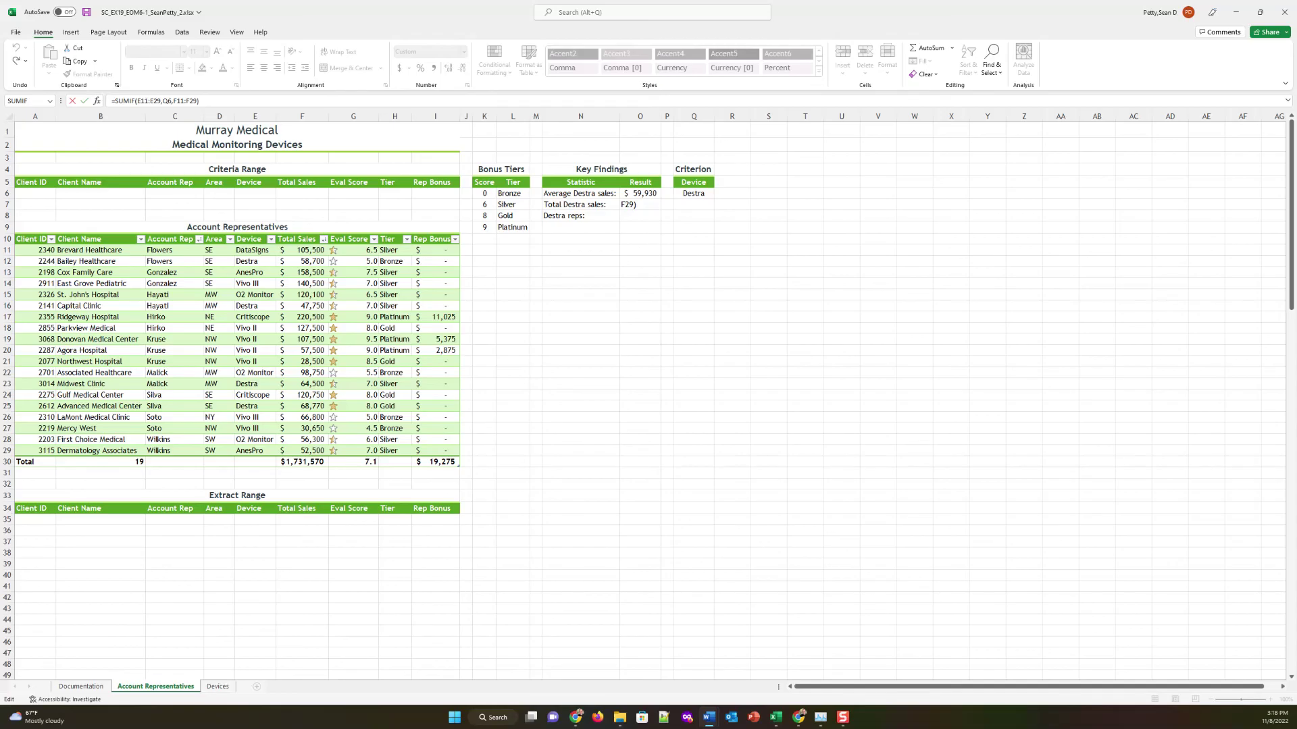
{"action": "key", "text": "Return"}
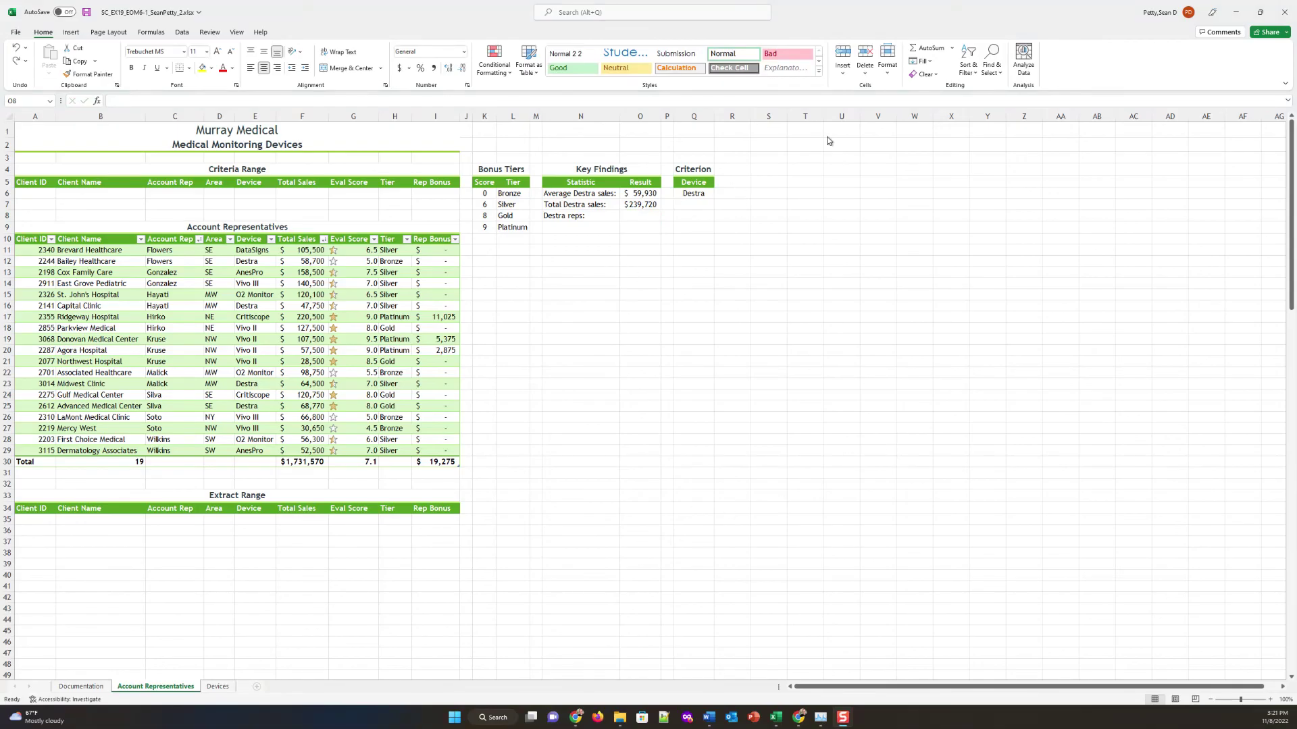
Insert a COUNTIF function in O8 for the Destra reps, with AccountReps[Device] as the range
{"action": "left_click", "coordinate": [952, 49]}
{"action": "left_click", "coordinate": [945, 134]}
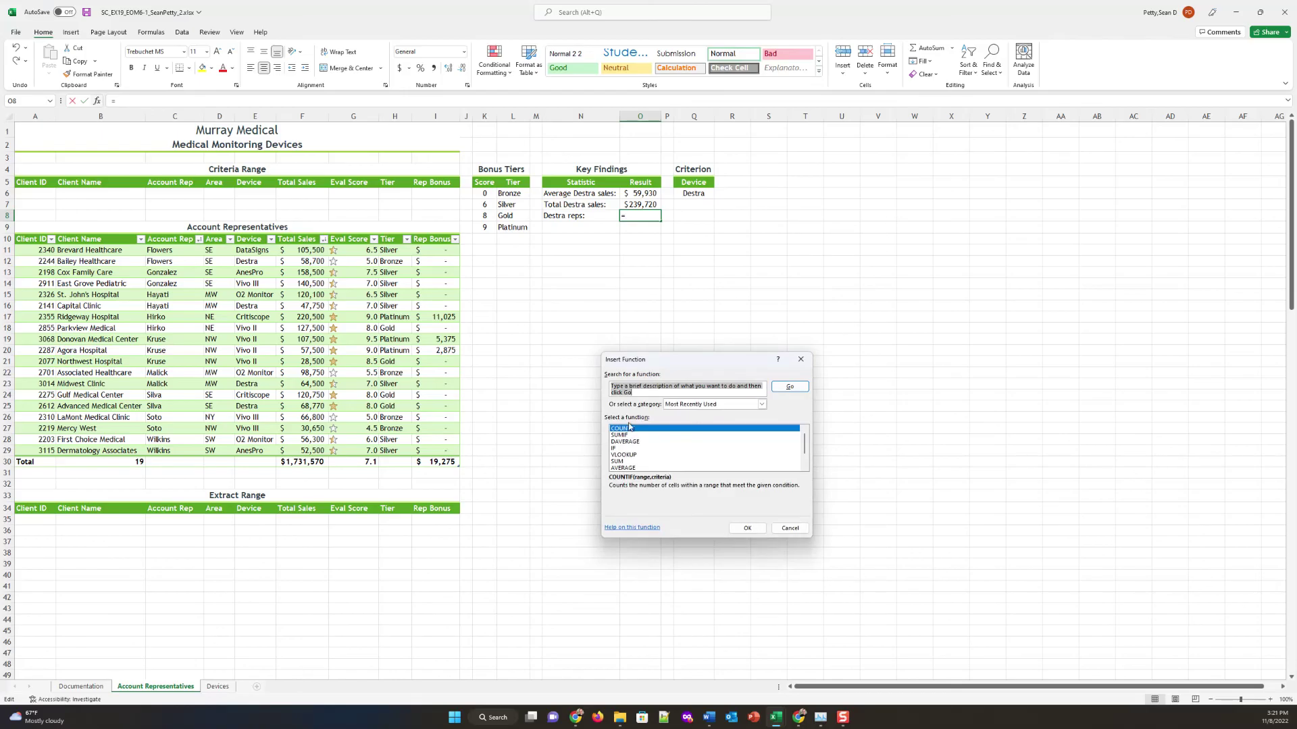
{"action": "double_click", "coordinate": [628, 427]}
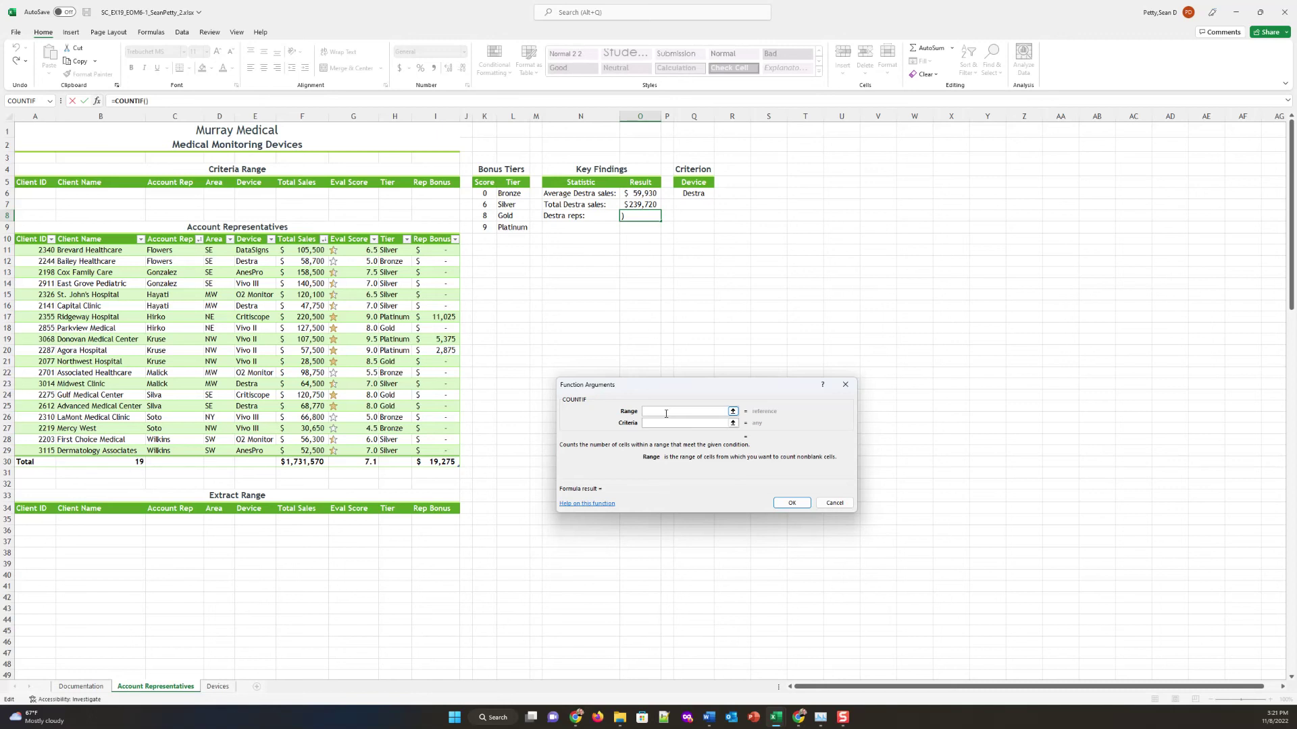
{"action": "type", "text": "Acocount"}
{"action": "key", "text": "BackSpace"}
{"action": "key", "text": "BackSpace"}
{"action": "key", "text": "BackSpace"}
{"action": "key", "text": "BackSpace"}
{"action": "key", "text": "BackSpace"}
{"action": "type", "text": "count"}
{"action": "key", "text": "BackSpace"}
{"action": "type", "text": "Reps[Device"}
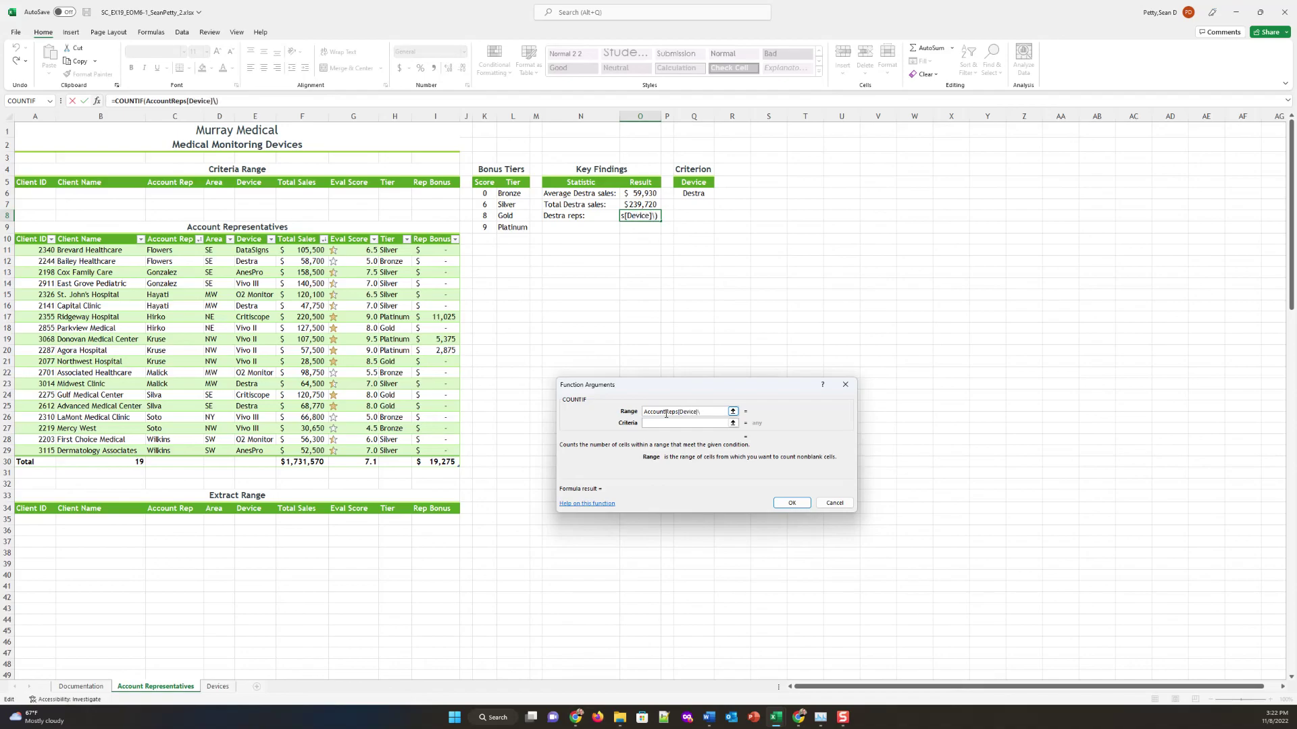
{"action": "type", "text": "]\\"}
{"action": "key", "text": "BackSpace"}
Set the COUNTIF criteria to Q6 and enter the formula in O8
{"action": "left_click", "coordinate": [696, 424]}
{"action": "type", "text": "Q6"}
{"action": "key", "text": "BackSpace"}
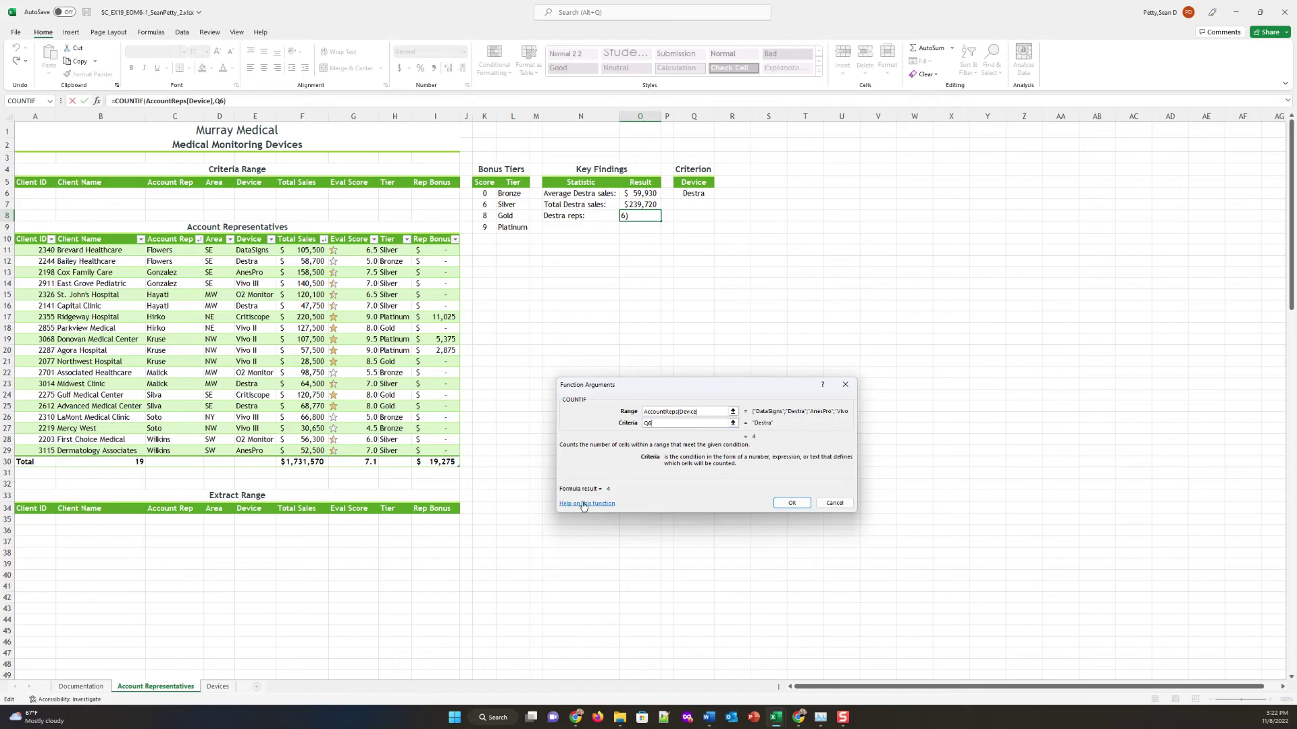
{"action": "left_click", "coordinate": [791, 503]}
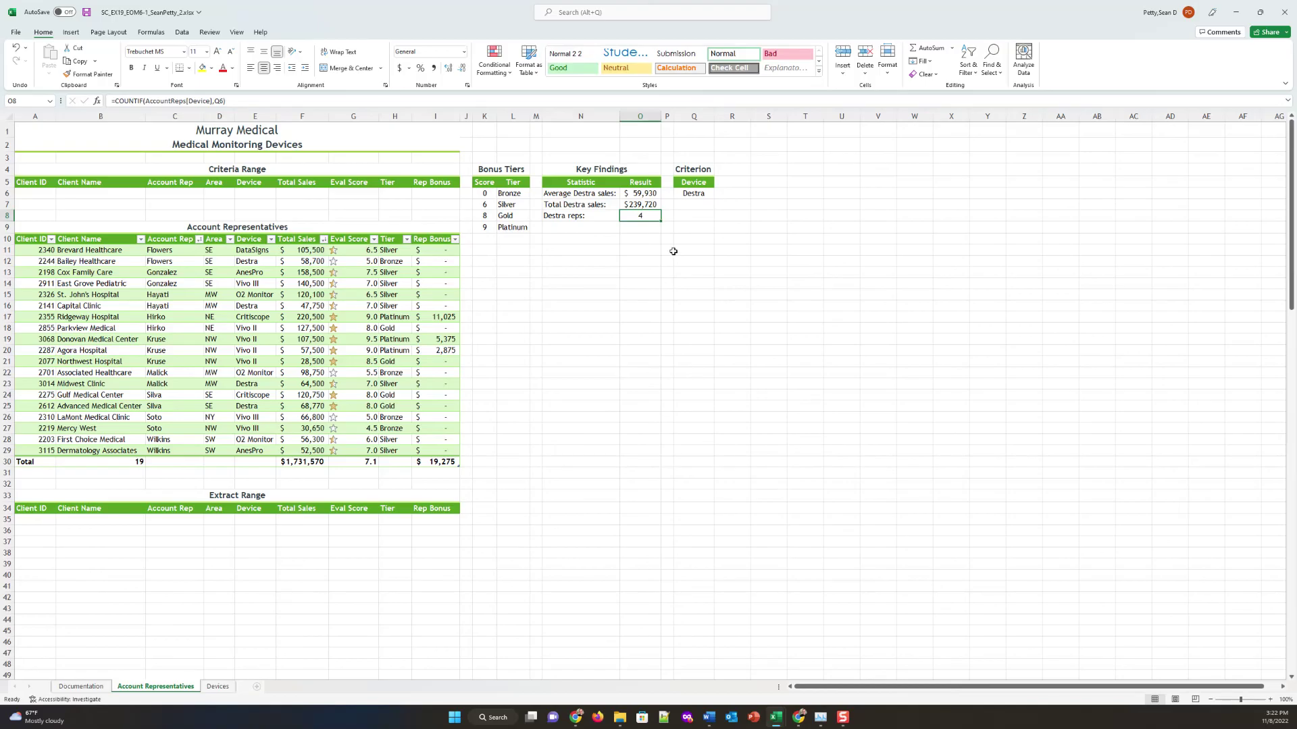
{"action": "left_click", "coordinate": [625, 238]}
{"action": "left_click", "coordinate": [635, 222]}
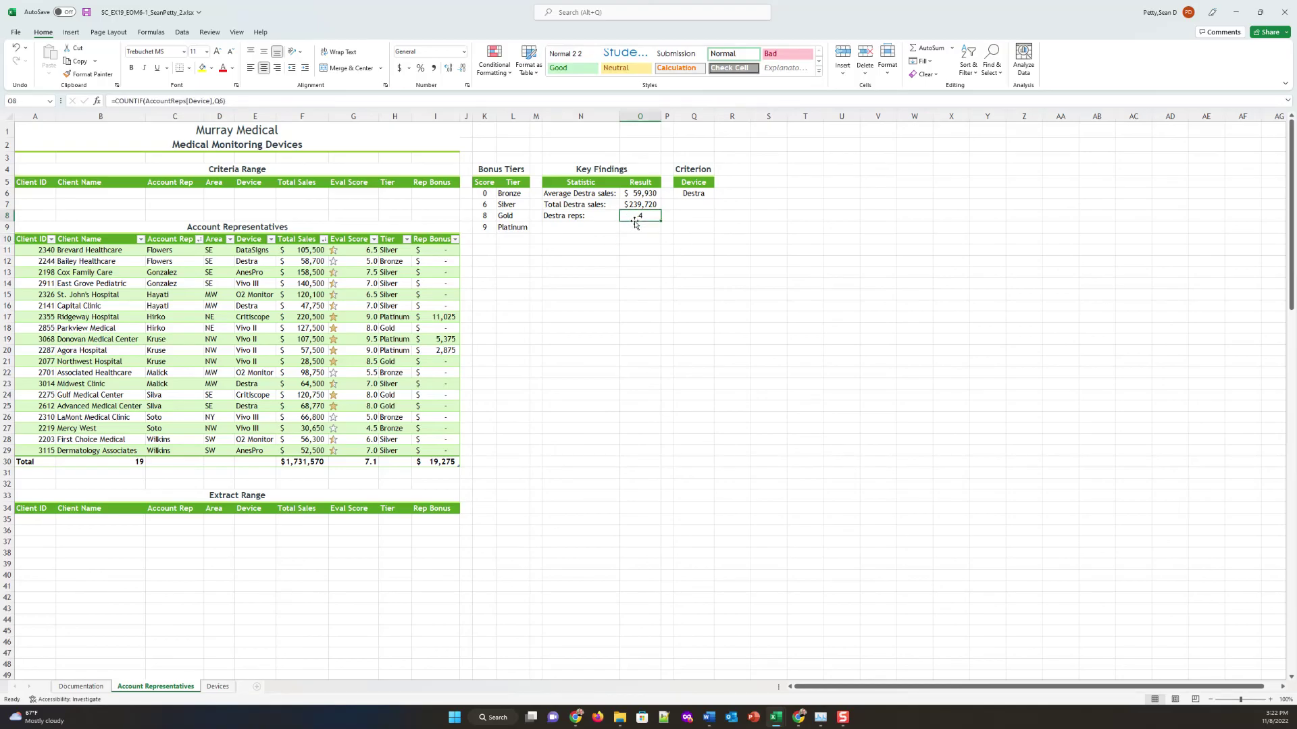
Enter SE as the Area criterion in D6 of the criteria range
{"action": "left_click", "coordinate": [258, 105]}
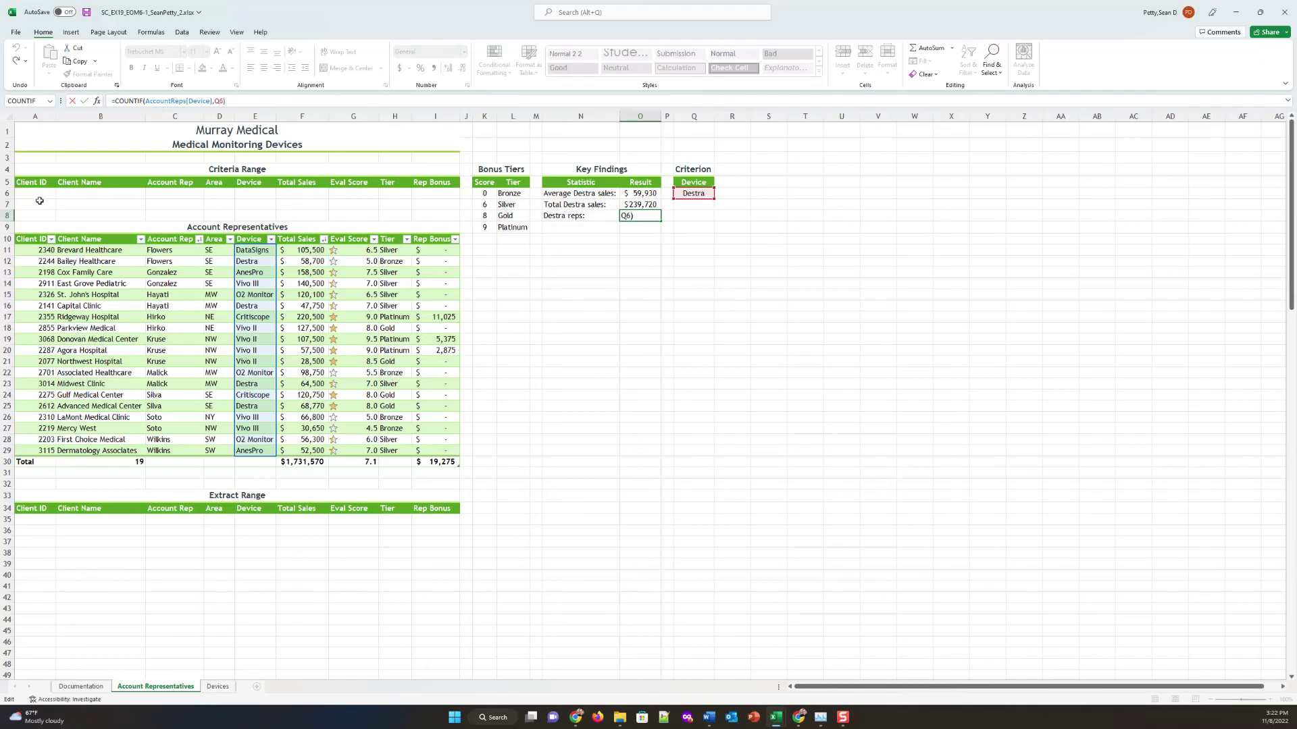
{"action": "left_click", "coordinate": [208, 196]}
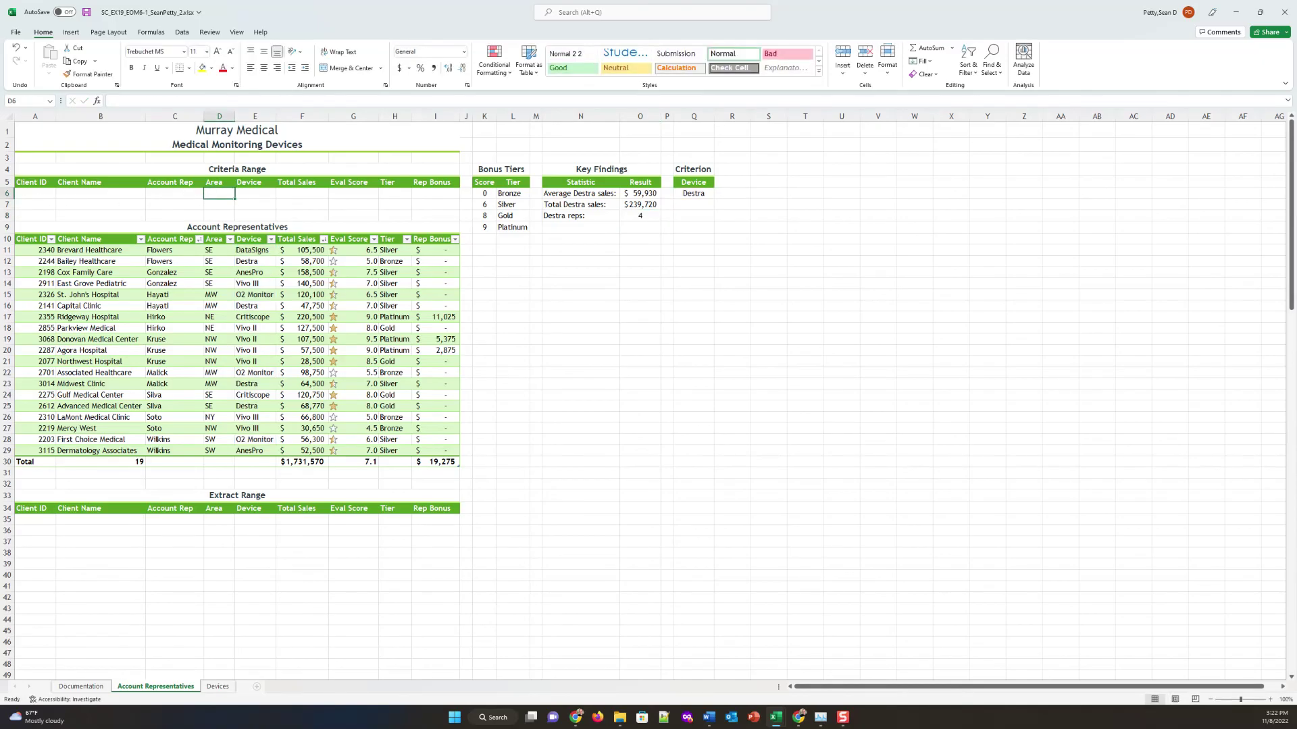
{"action": "type", "text": "SE"}
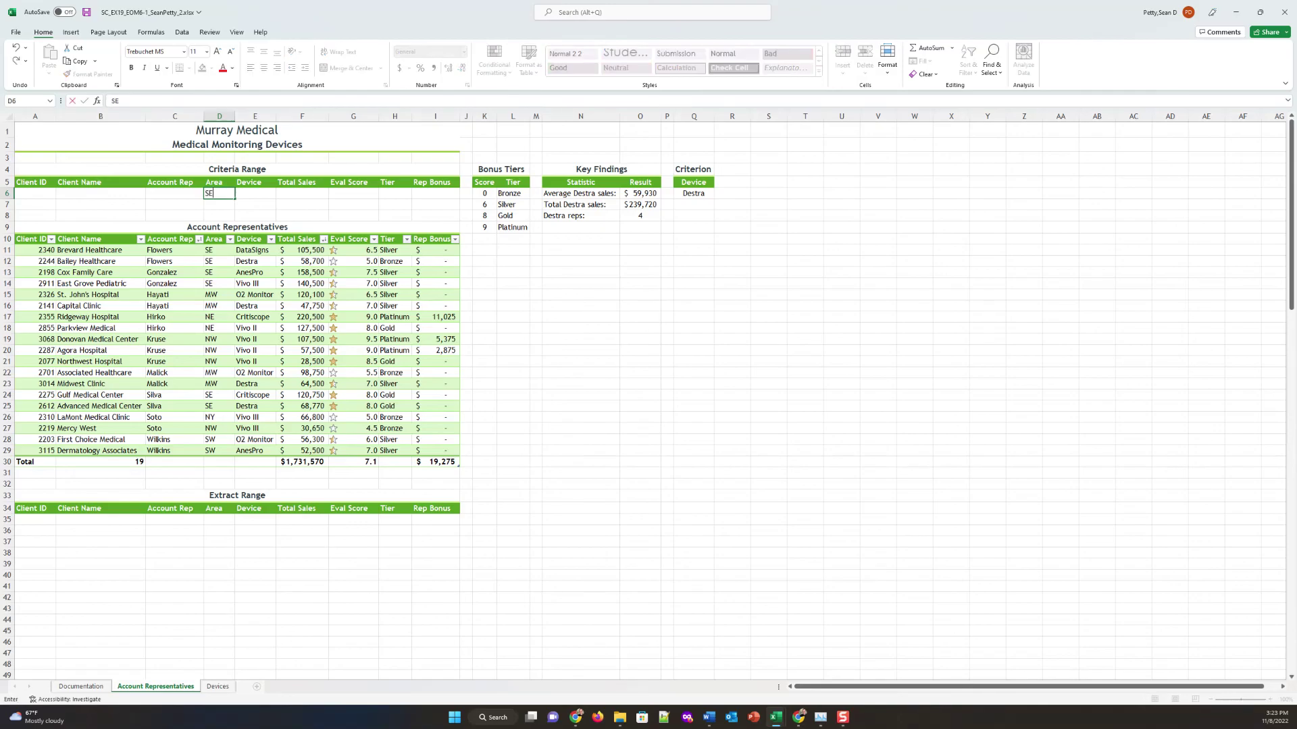
{"action": "left_click", "coordinate": [260, 199]}
Enter >=100000 as the Total Sales criterion in F6 of the criteria range
{"action": "left_click", "coordinate": [321, 192]}
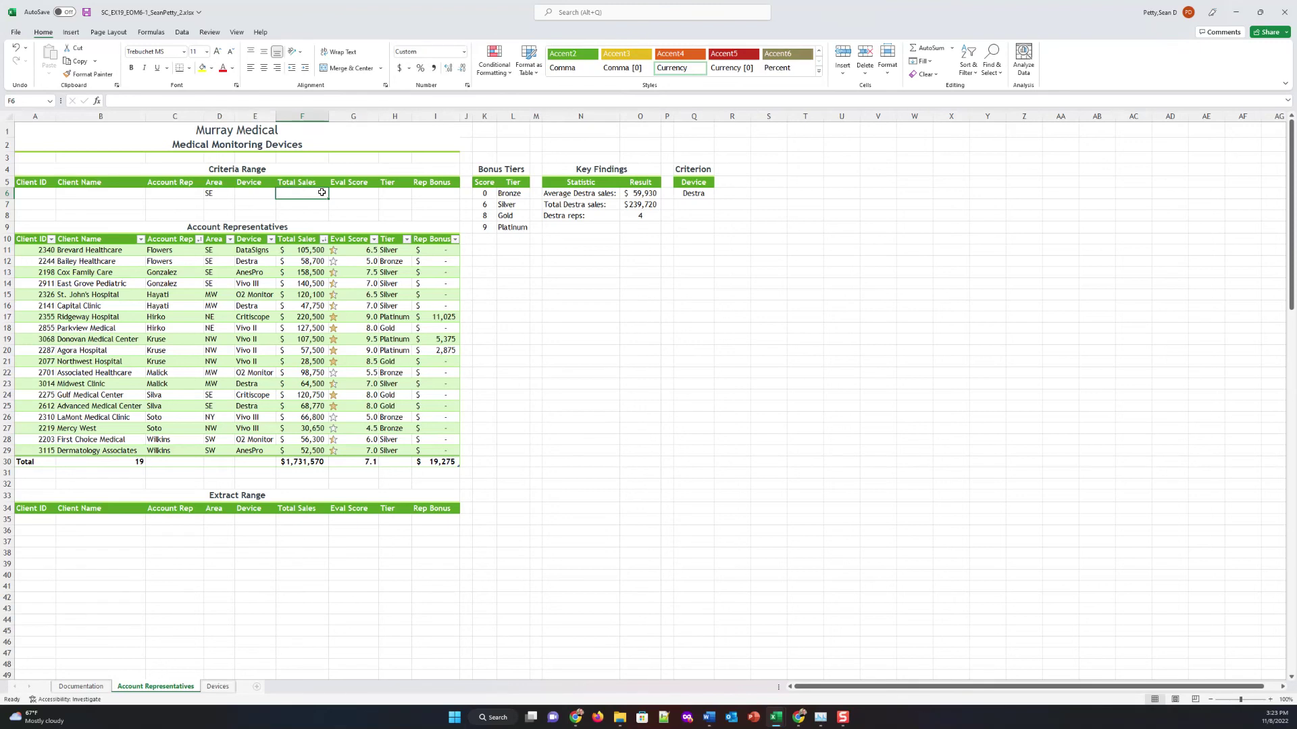
{"action": "left_click", "coordinate": [365, 196]}
{"action": "left_click", "coordinate": [297, 191]}
{"action": "type", "text": ">"}
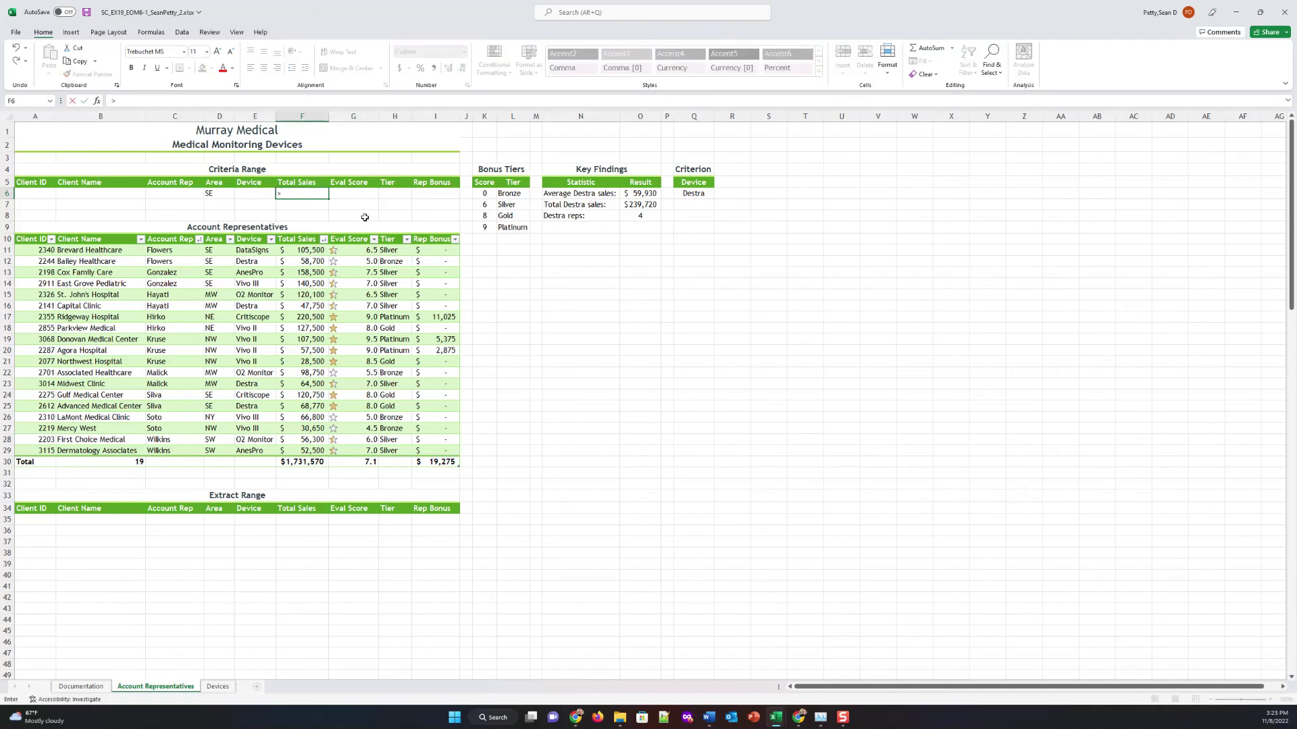
{"action": "type", "text": "=100000"}
{"action": "key", "text": "ctrl+Return"}
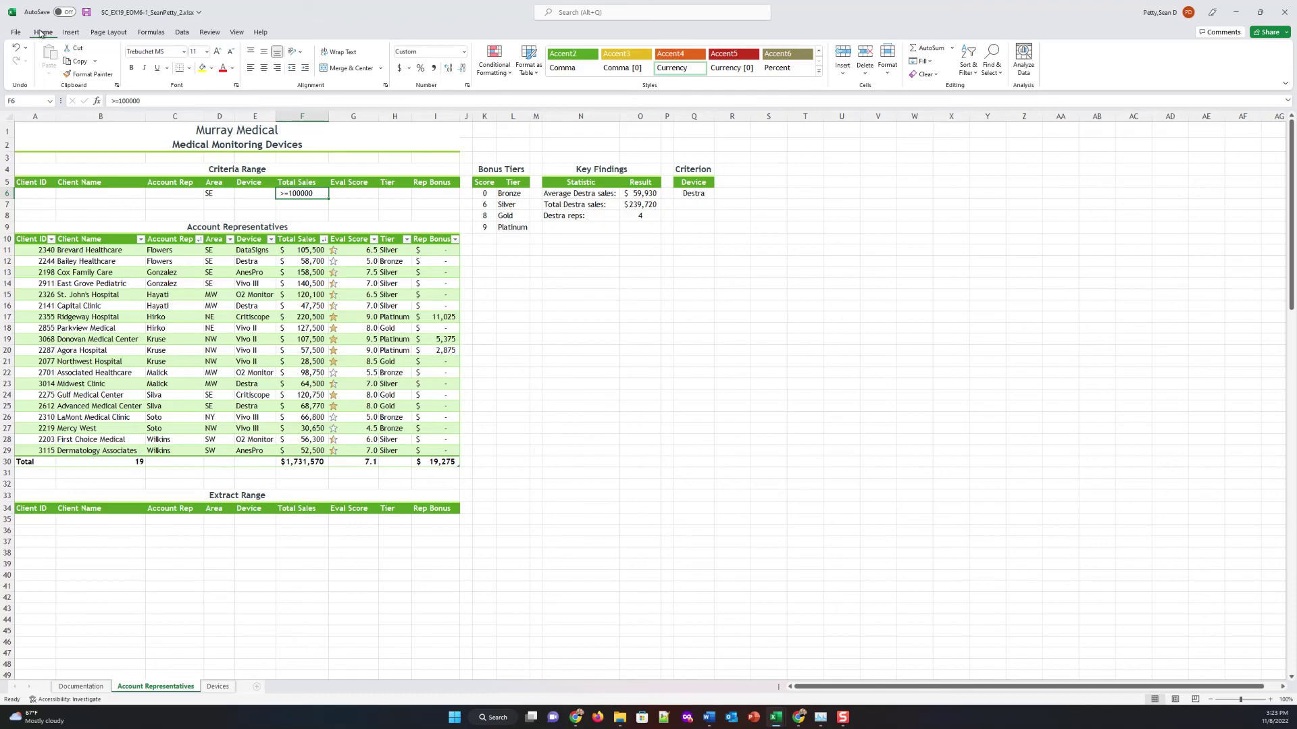
Start an Advanced Filter and set its list range to A10:I29
{"action": "left_click", "coordinate": [207, 34]}
{"action": "left_click", "coordinate": [374, 207]}
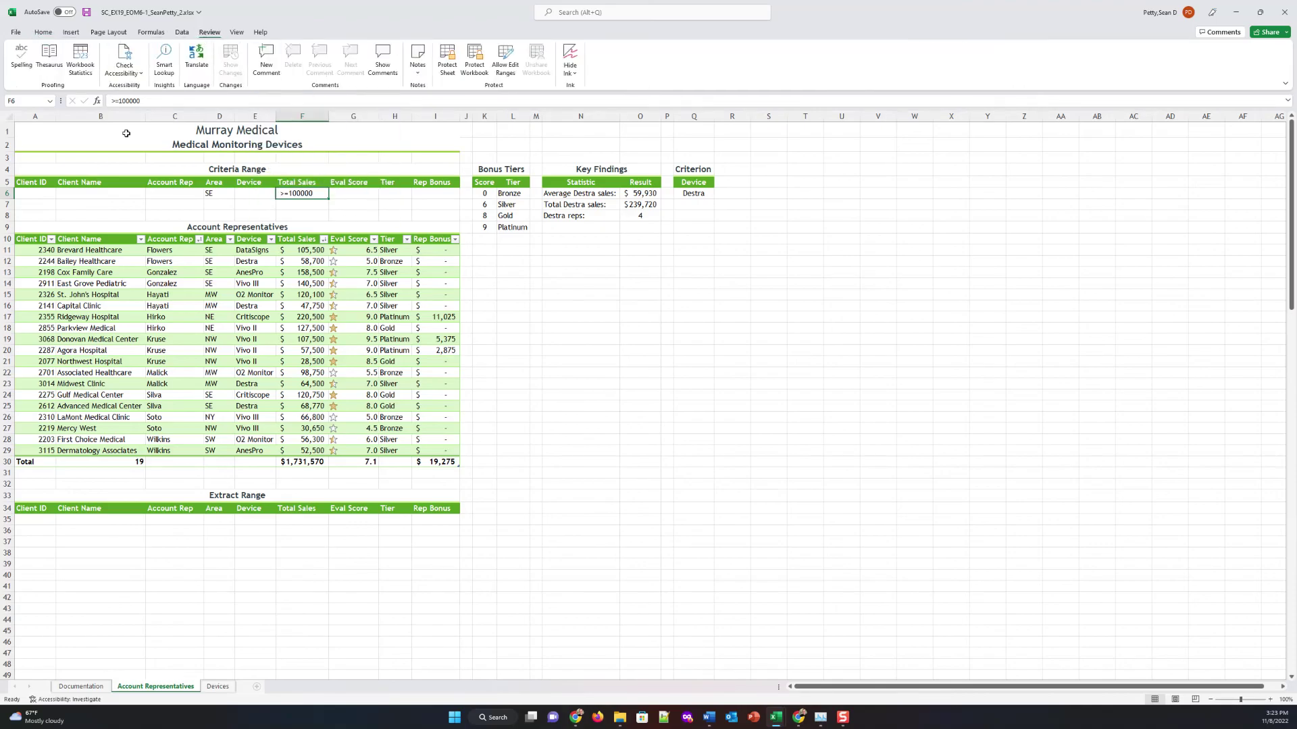
{"action": "left_click", "coordinate": [150, 32]}
{"action": "left_click", "coordinate": [181, 34]}
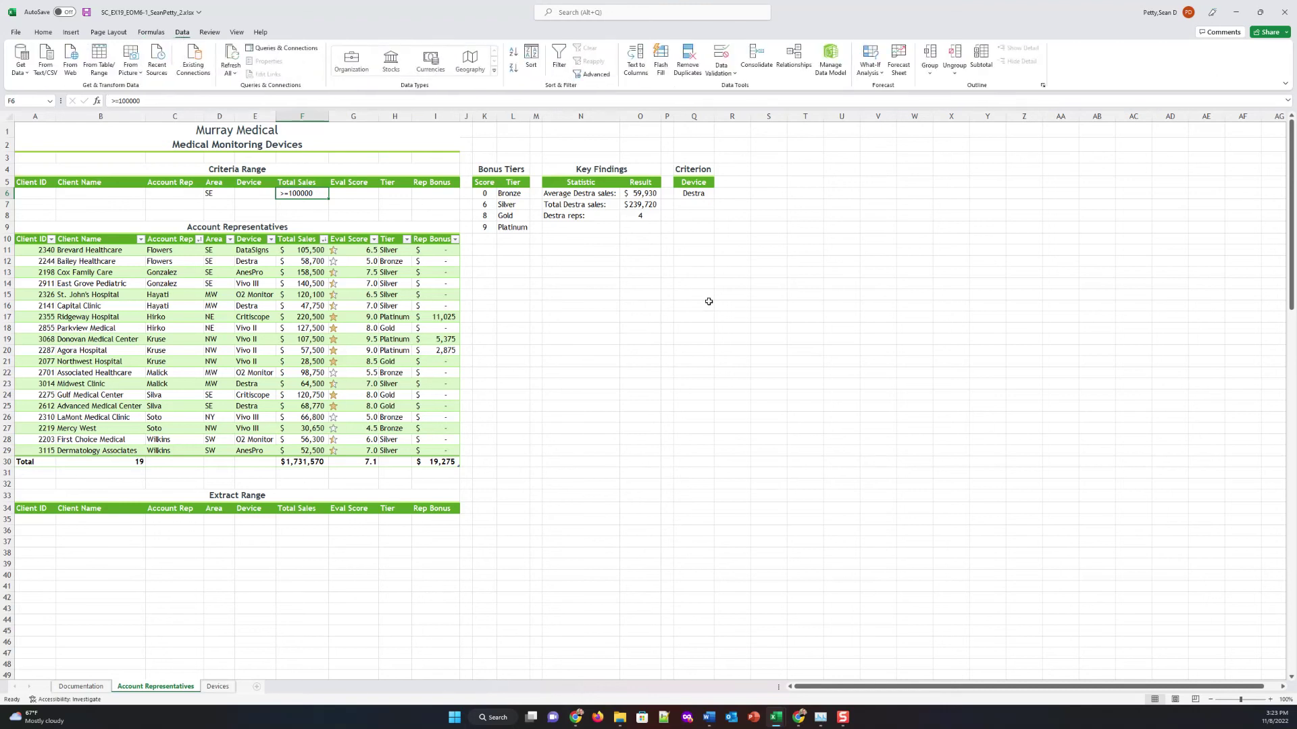
{"action": "left_click", "coordinate": [585, 74]}
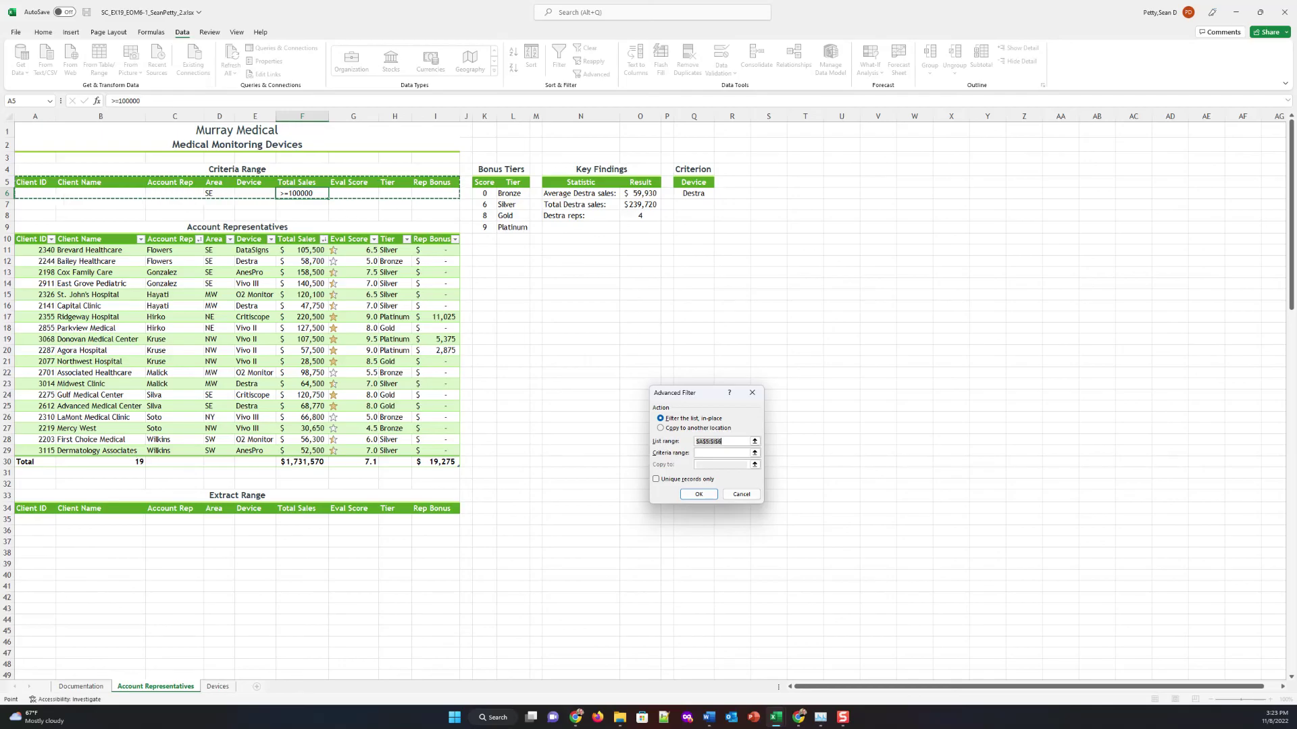
{"action": "type", "text": "A10:"}
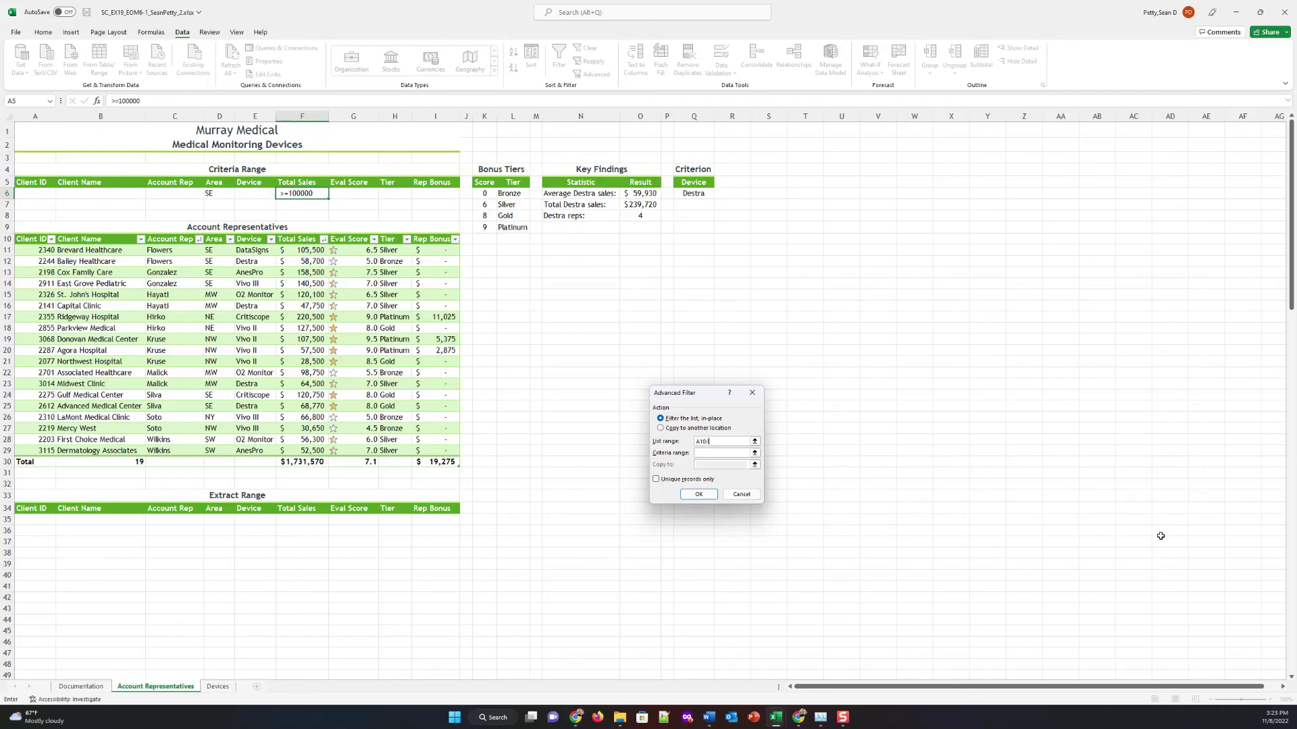
{"action": "type", "text": "I29"}
Set the Advanced Filter's criteria range to A5:I6 and copy the matching records to the extract range A34:I34
{"action": "left_click", "coordinate": [734, 452]}
{"action": "key", "text": "BackSpace"}
{"action": "left_click", "coordinate": [664, 428]}
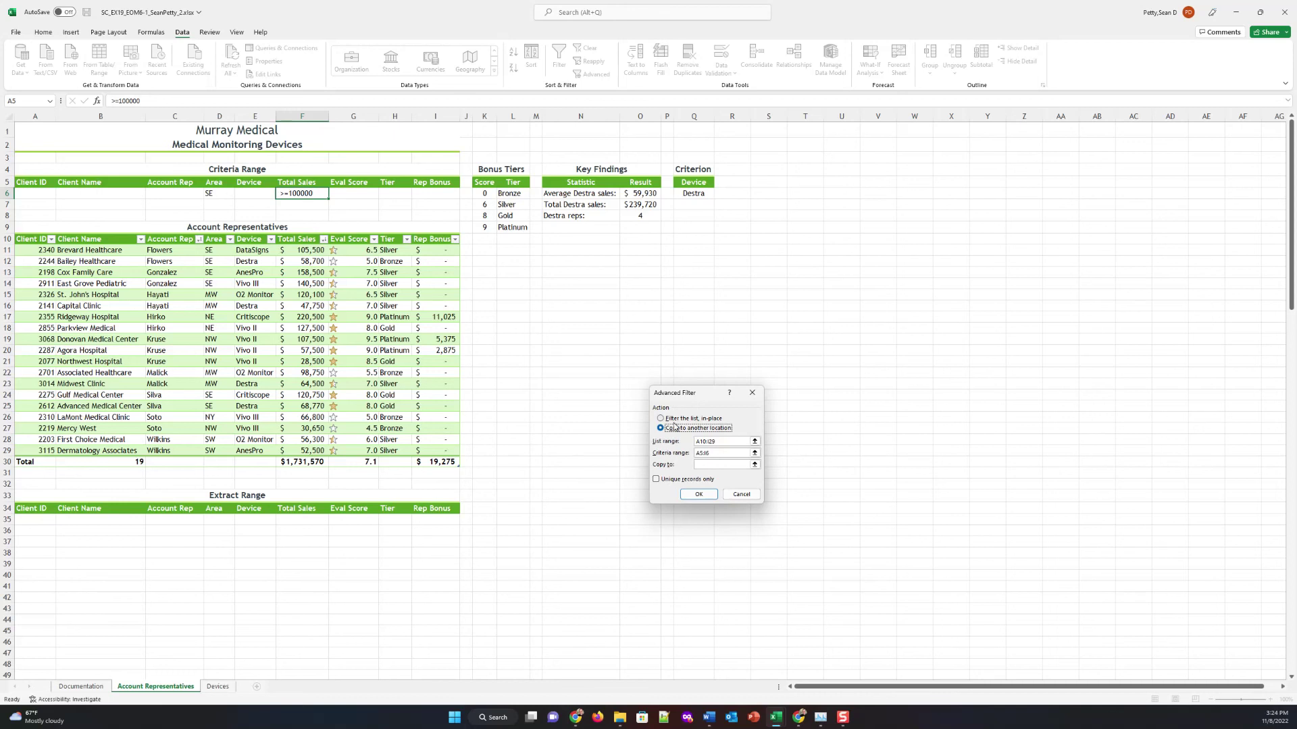
{"action": "left_click", "coordinate": [711, 465]}
{"action": "type", "text": "A34:I34"}
{"action": "left_click", "coordinate": [698, 494]}
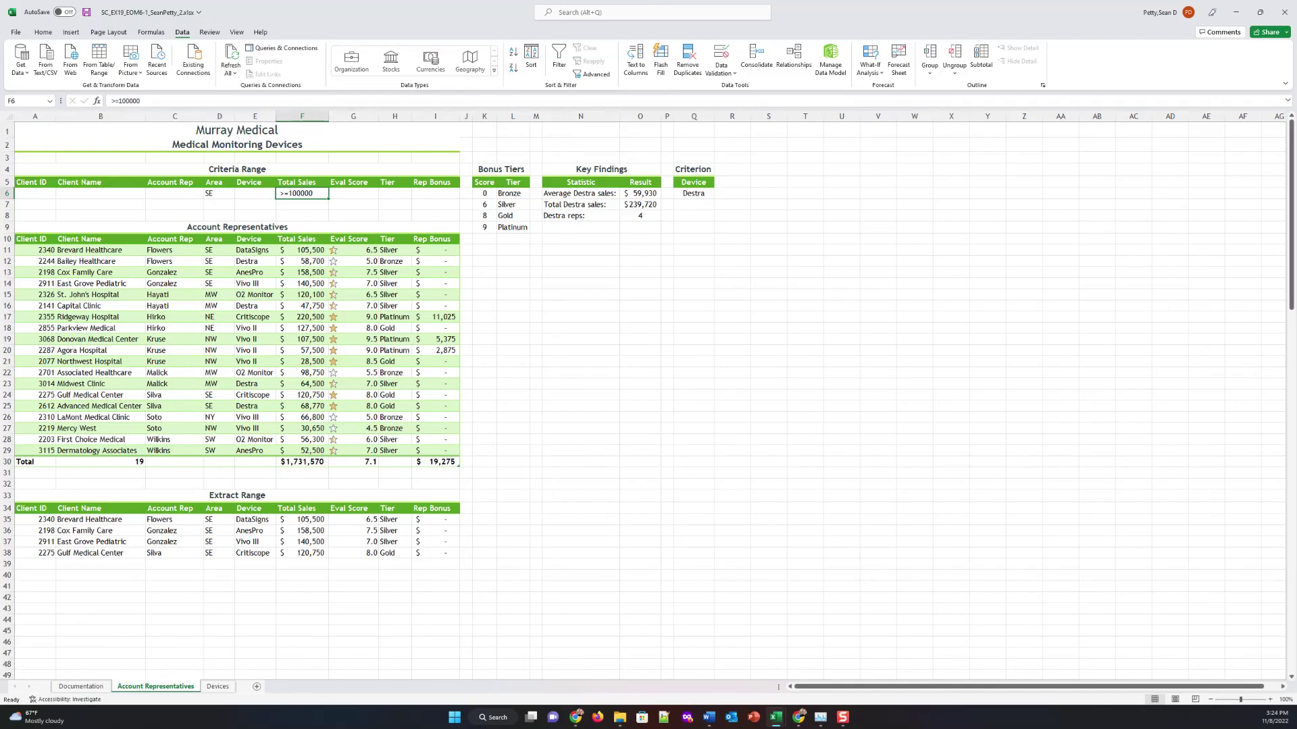
Turn the filter buttons back on for the AccountReps table in A10:I29
{"action": "left_click", "coordinate": [166, 236]}
{"action": "left_click_drag", "start_coordinate": [28, 239], "coordinate": [433, 451]}
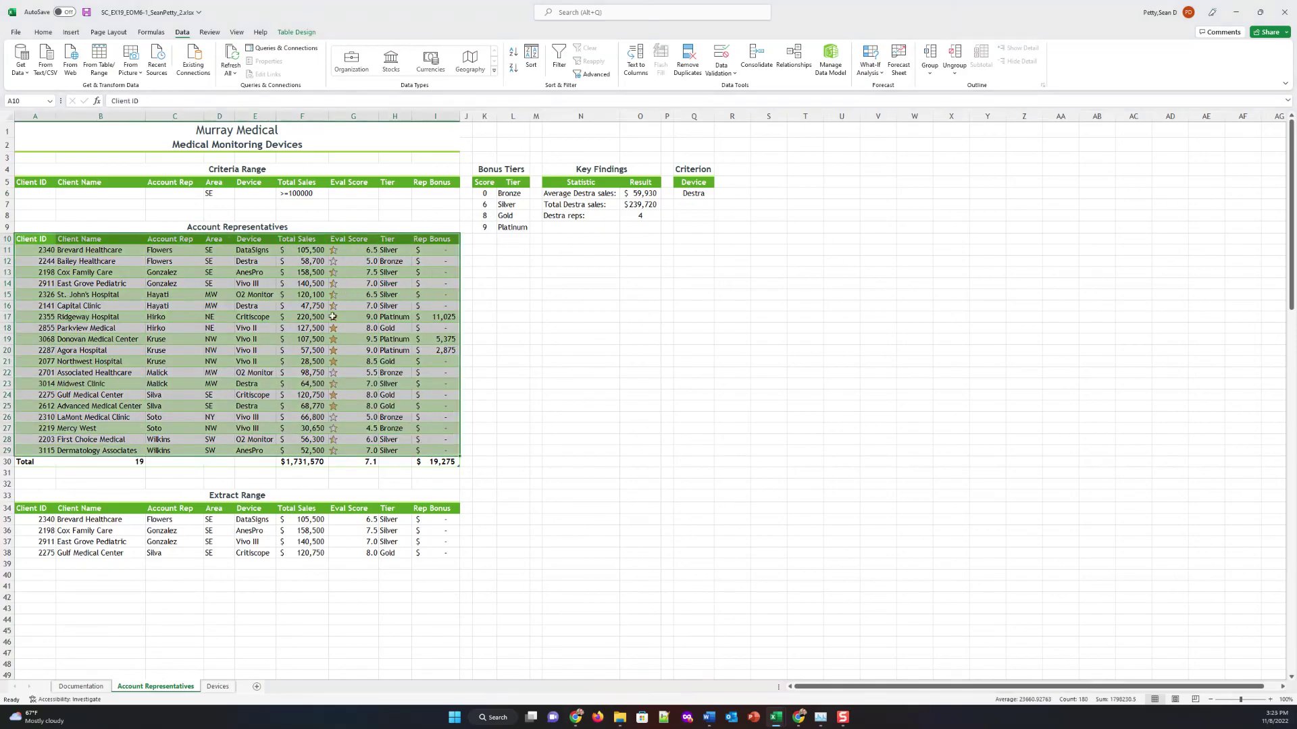
{"action": "left_click", "coordinate": [45, 33]}
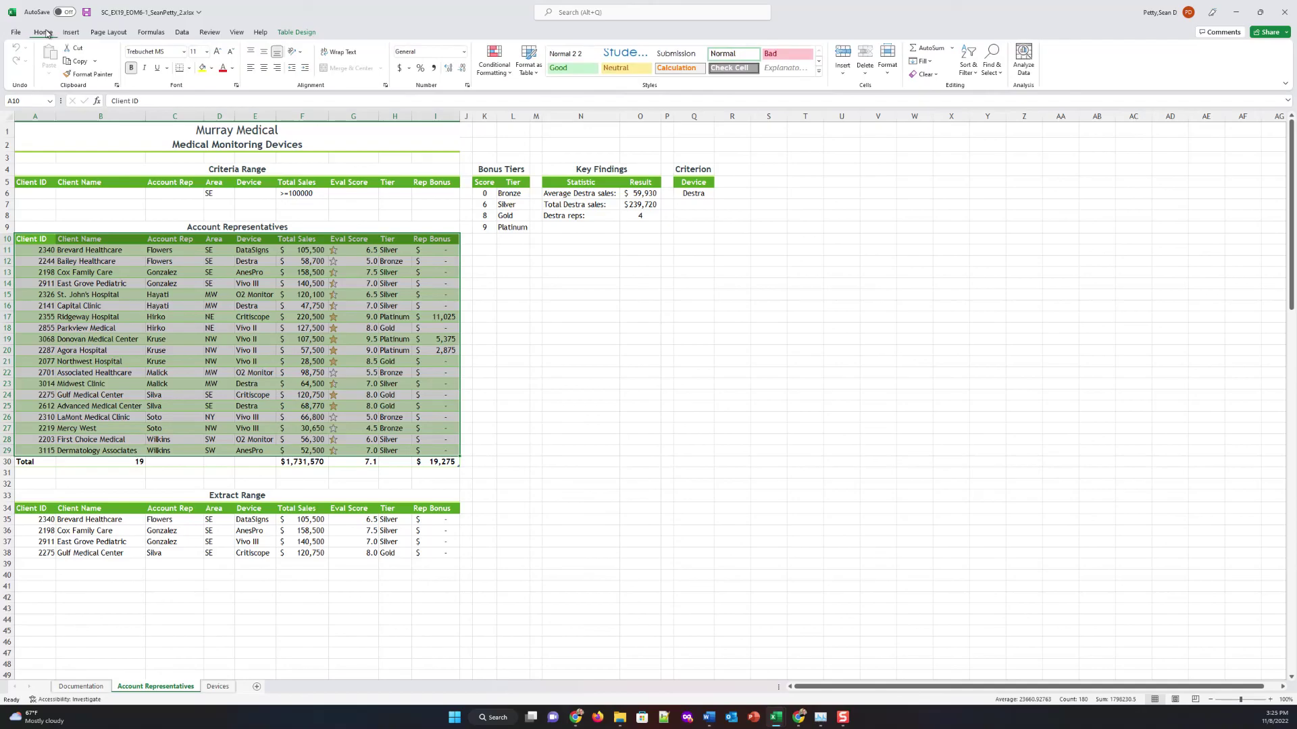
{"action": "left_click", "coordinate": [981, 73]}
{"action": "left_click", "coordinate": [989, 68]}
{"action": "left_click", "coordinate": [990, 67]}
{"action": "left_click", "coordinate": [969, 134]}
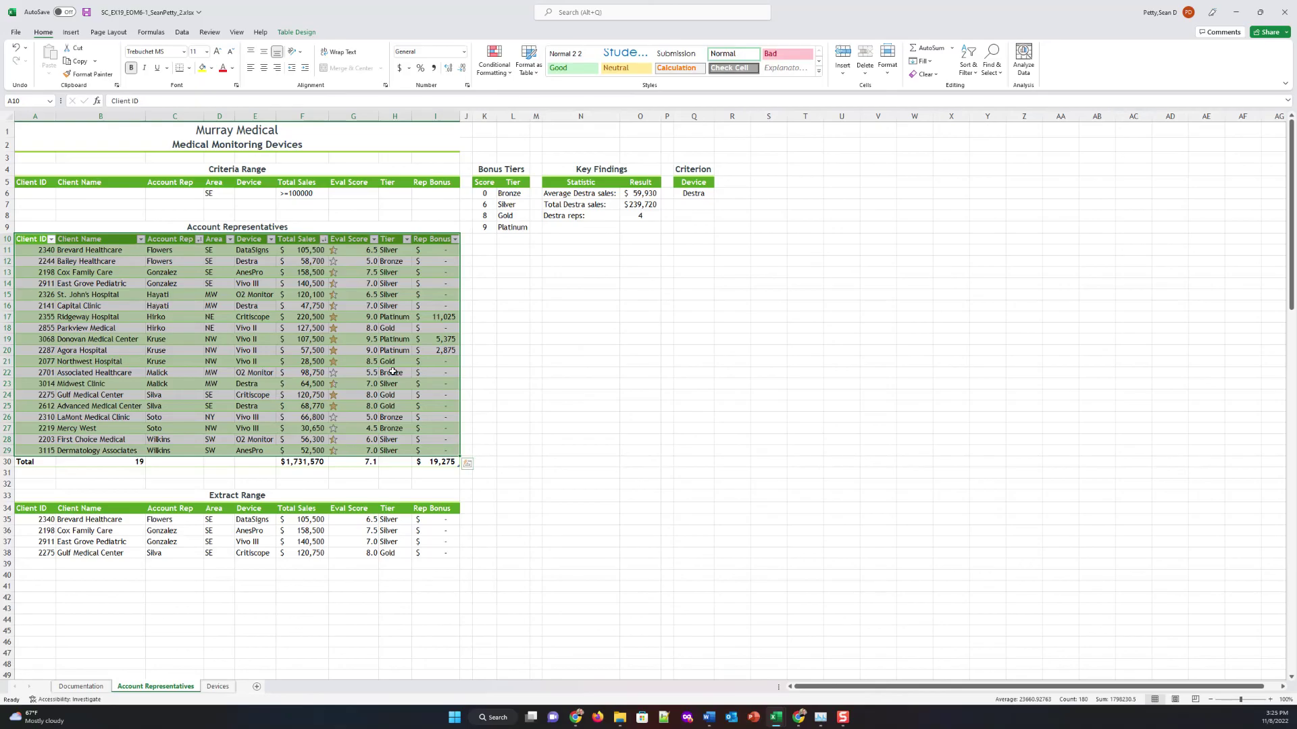
Filter the Area column of the AccountReps table to exclude the SE records
{"action": "left_click", "coordinate": [216, 297]}
{"action": "left_click", "coordinate": [231, 239]}
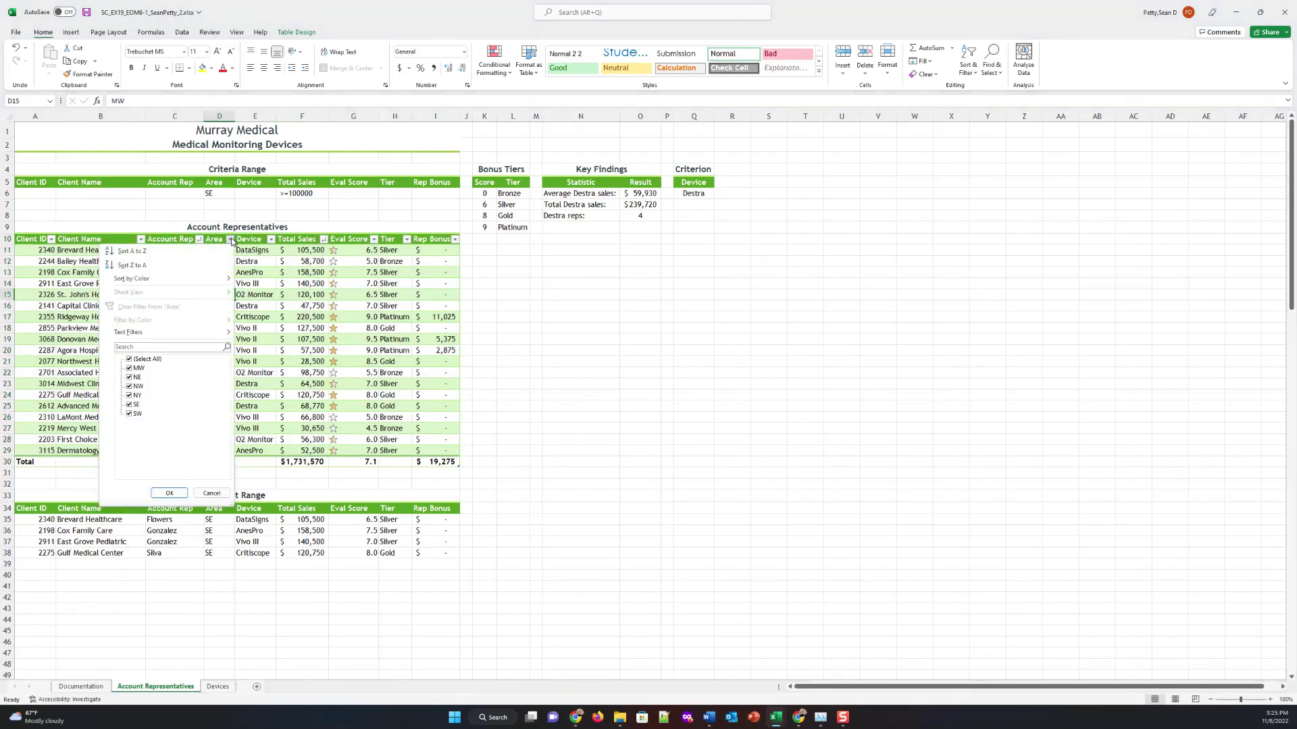
{"action": "left_click", "coordinate": [135, 405]}
{"action": "left_click", "coordinate": [169, 494]}
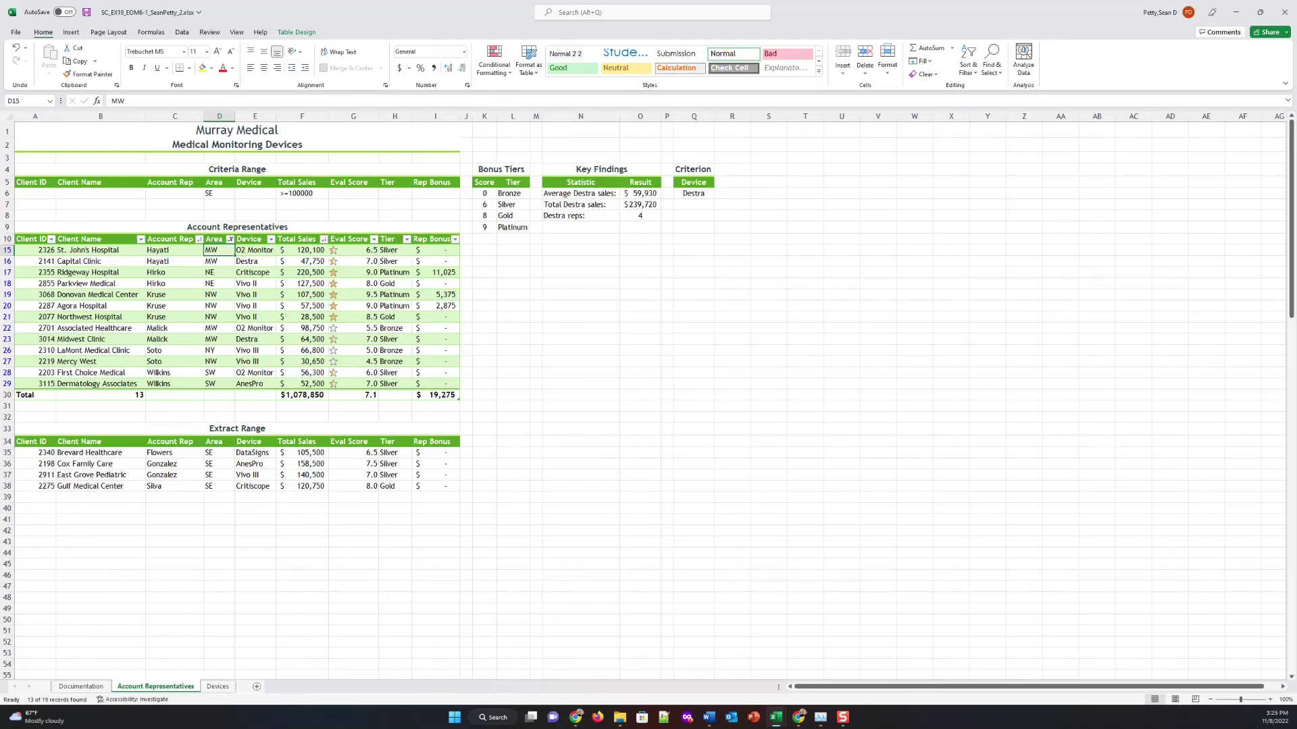
On the Devices sheet, set the % Profit filter to Select All so every device record is shown
{"action": "left_click", "coordinate": [217, 688]}
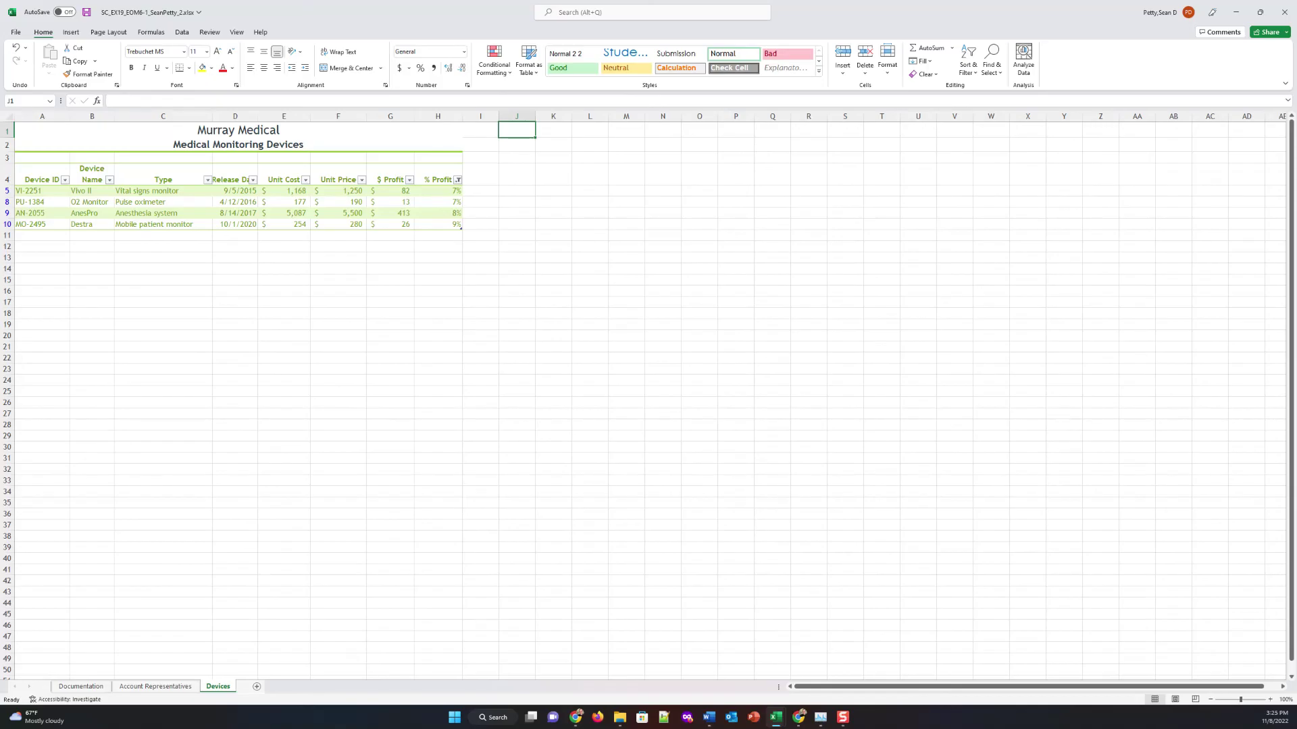
{"action": "left_click_drag", "start_coordinate": [39, 176], "coordinate": [447, 224]}
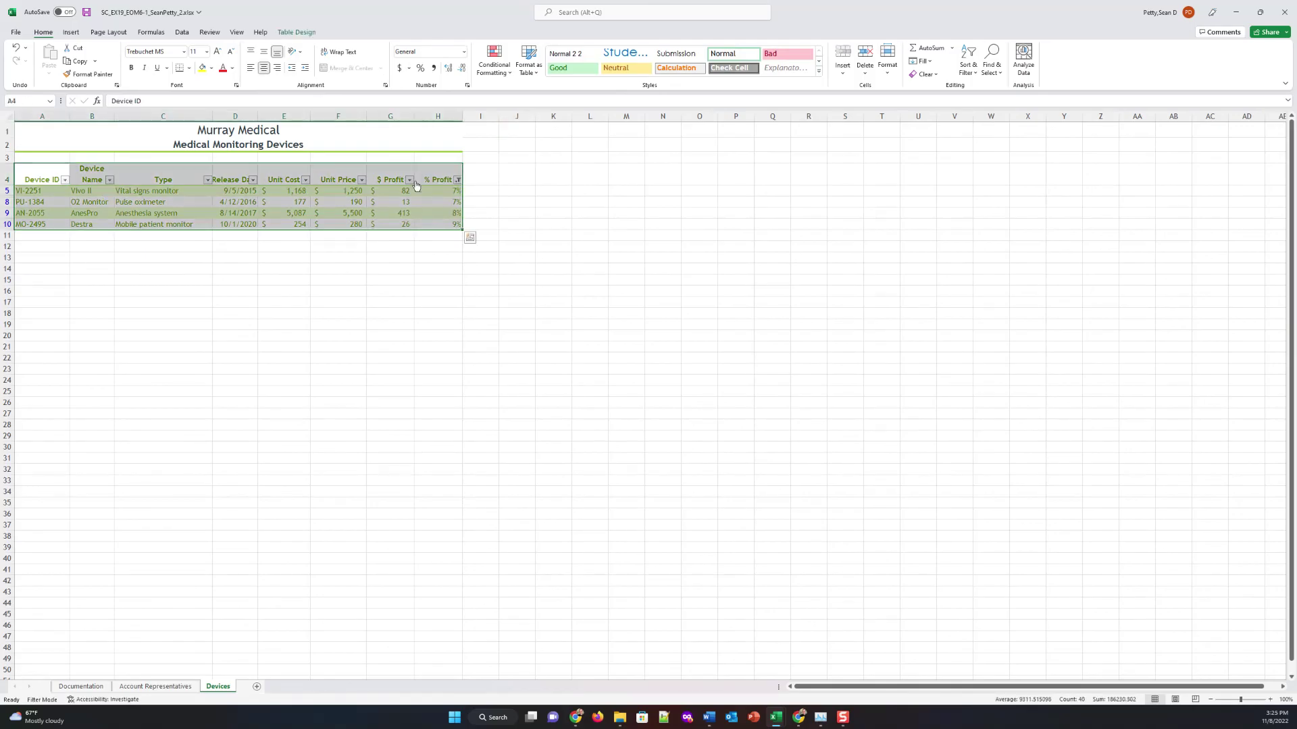
{"action": "left_click", "coordinate": [459, 181]}
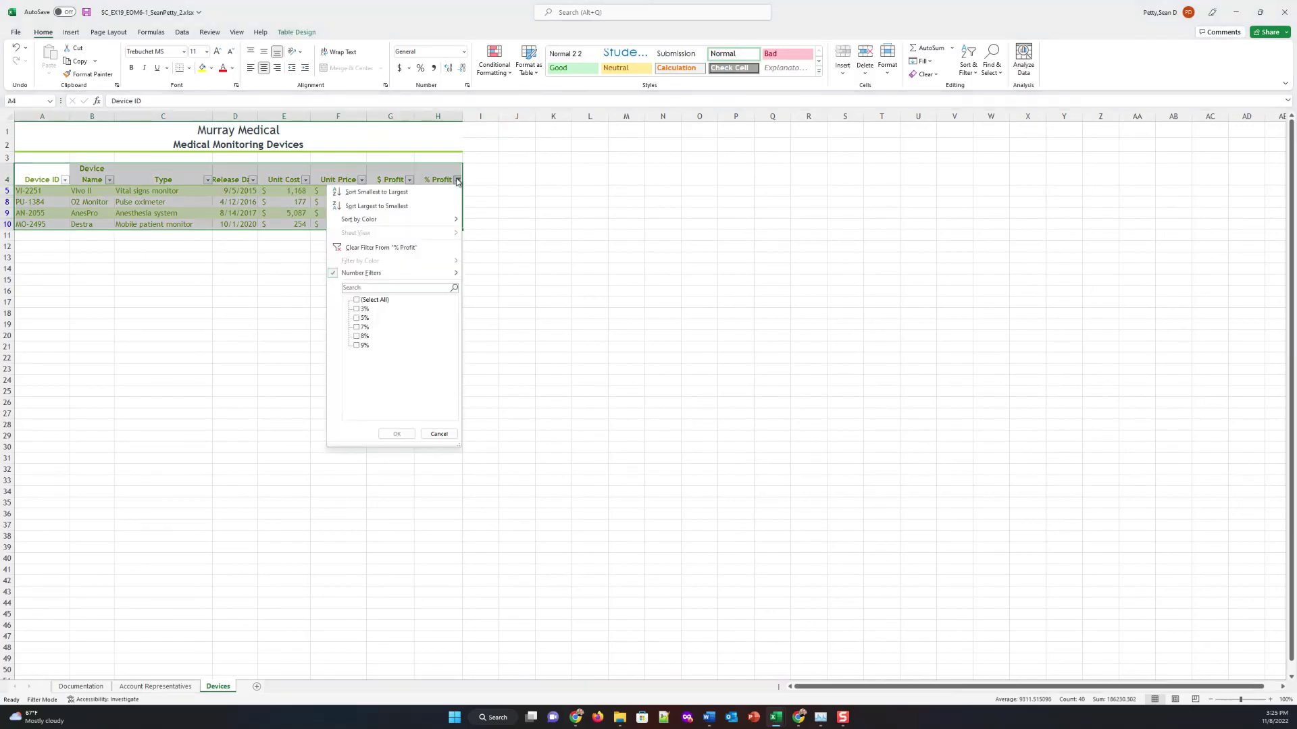
{"action": "left_click", "coordinate": [357, 300]}
{"action": "left_click", "coordinate": [439, 433]}
{"action": "left_click", "coordinate": [440, 191]}
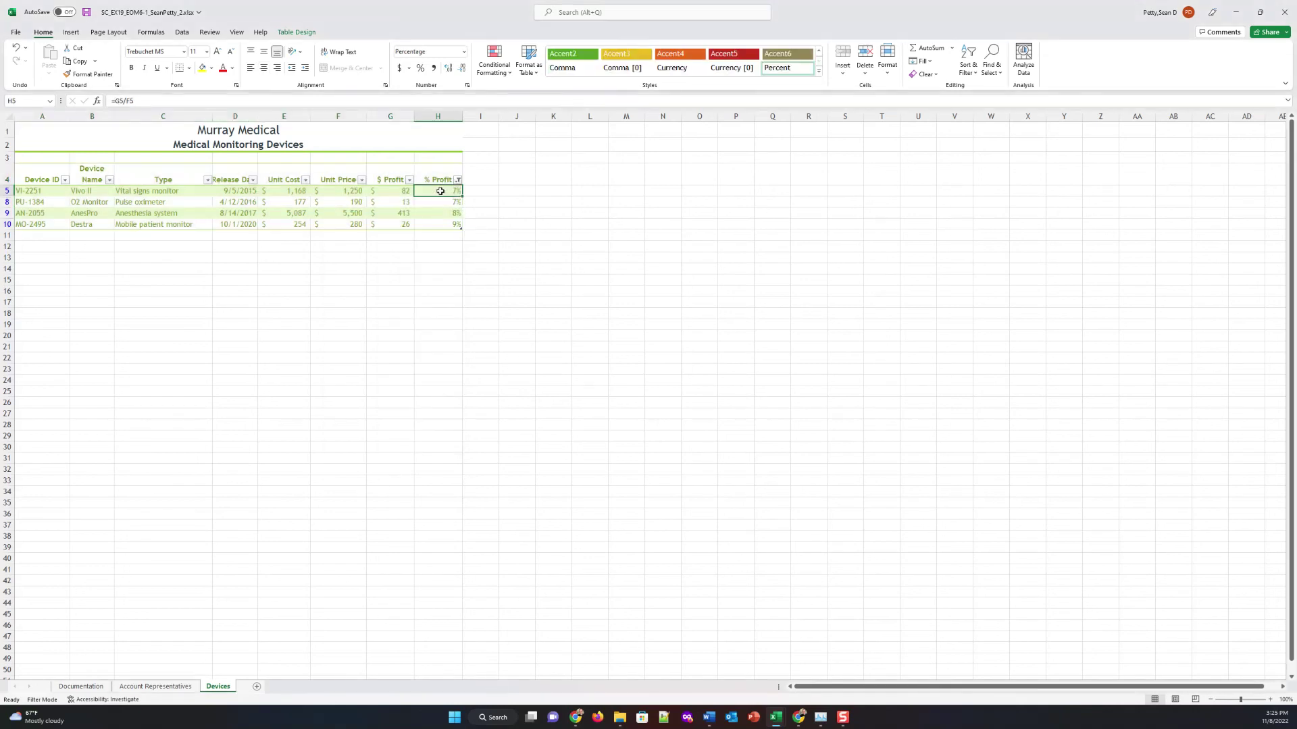
{"action": "left_click", "coordinate": [459, 179]}
{"action": "left_click", "coordinate": [371, 300]}
{"action": "left_click", "coordinate": [394, 434]}
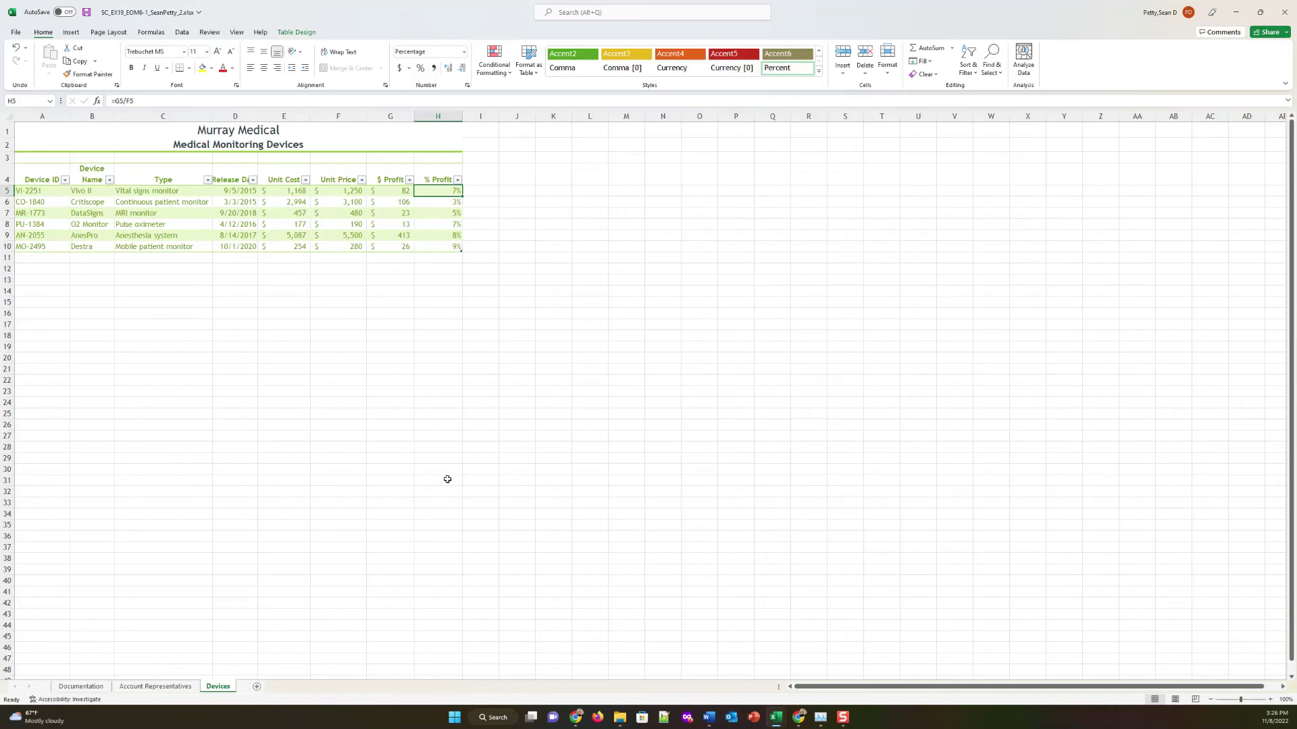
Sort the Devices table by Device Name from A to Z
{"action": "left_click", "coordinate": [108, 180]}
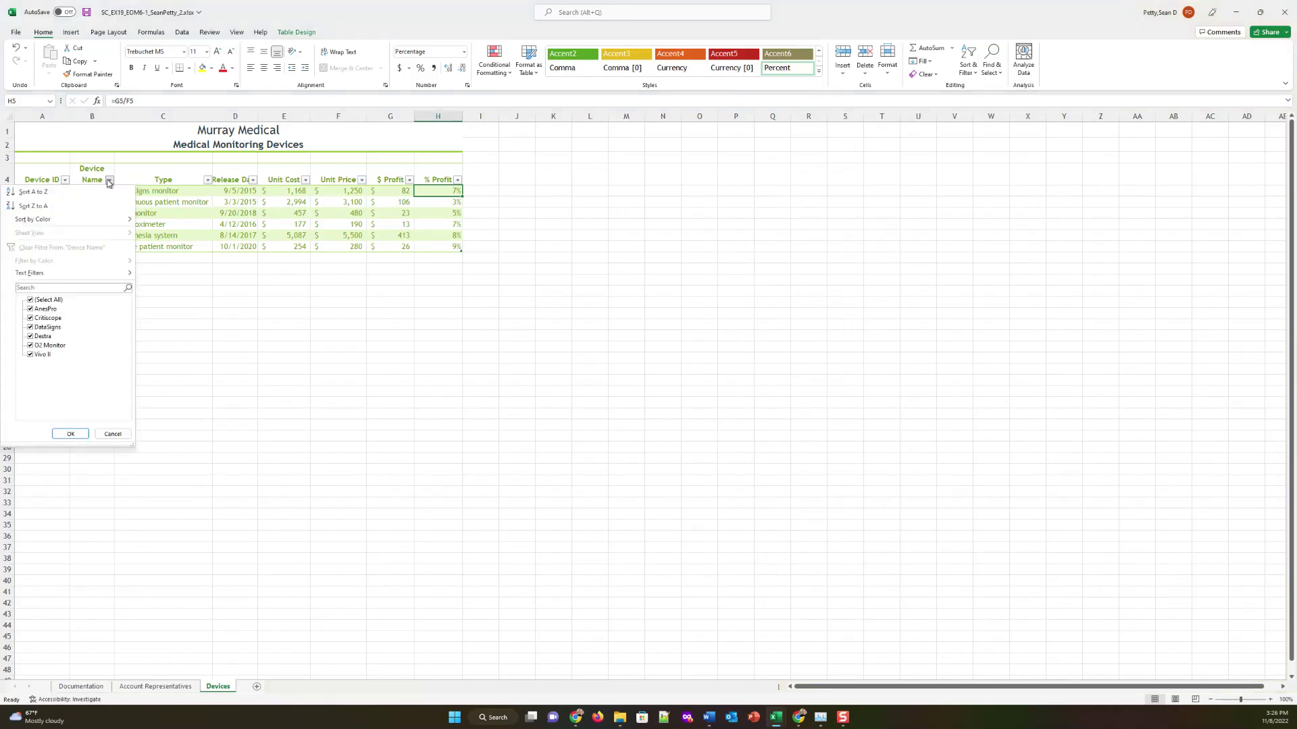
{"action": "left_click", "coordinate": [39, 195]}
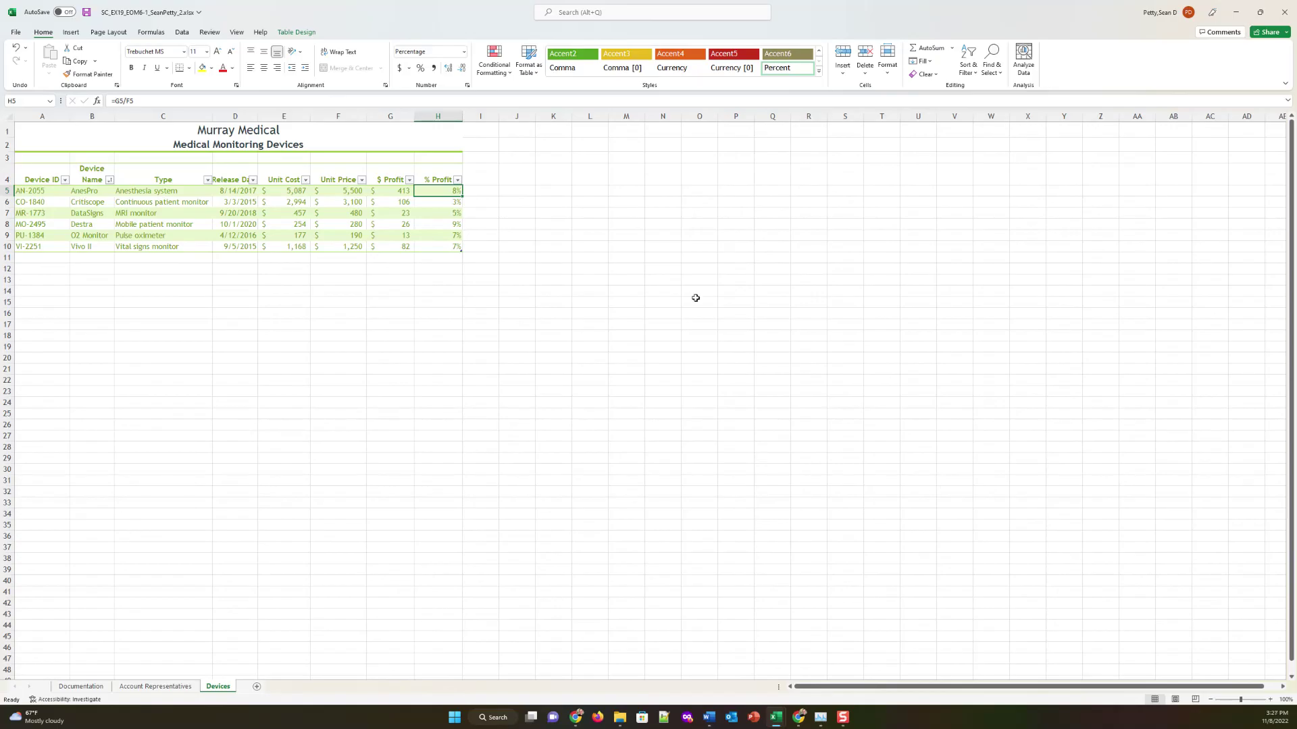
Format the Devices table in A4:H10 with the darker green style from the first row of Medium table styles
{"action": "left_click_drag", "start_coordinate": [19, 170], "coordinate": [321, 249]}
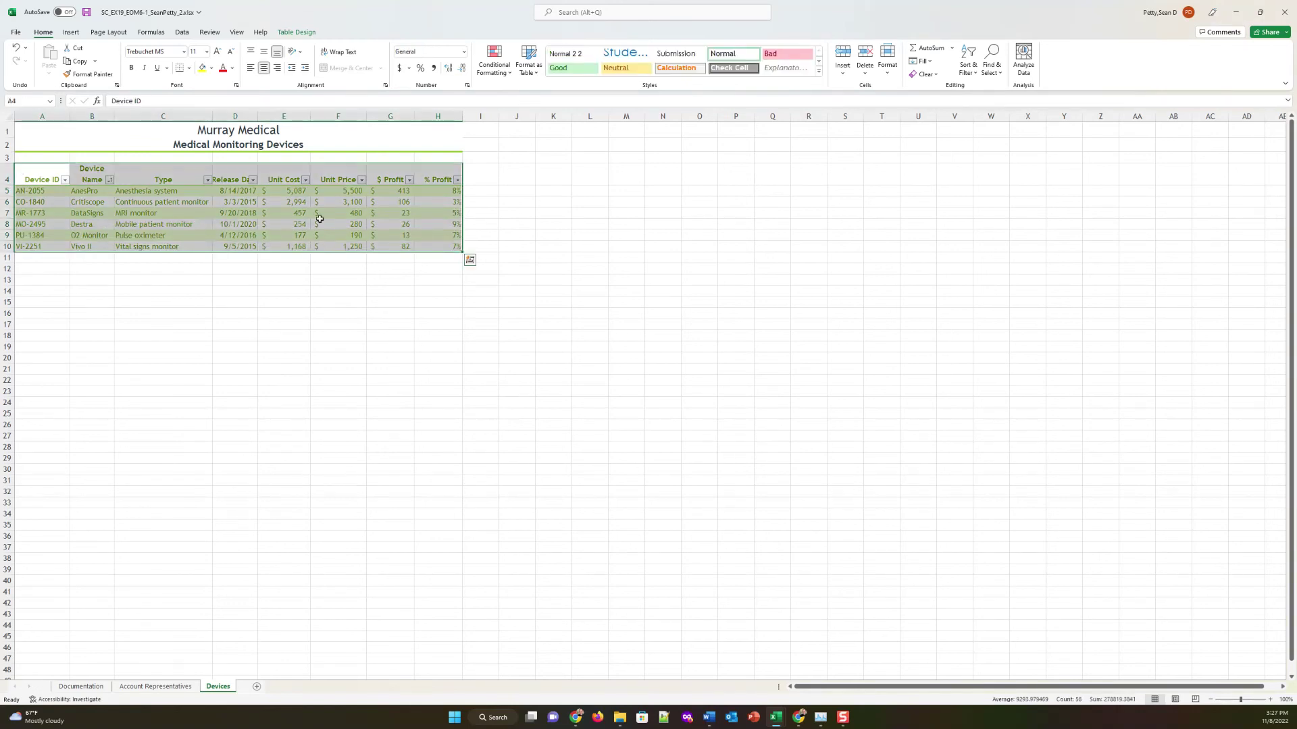
{"action": "left_click", "coordinate": [819, 72]}
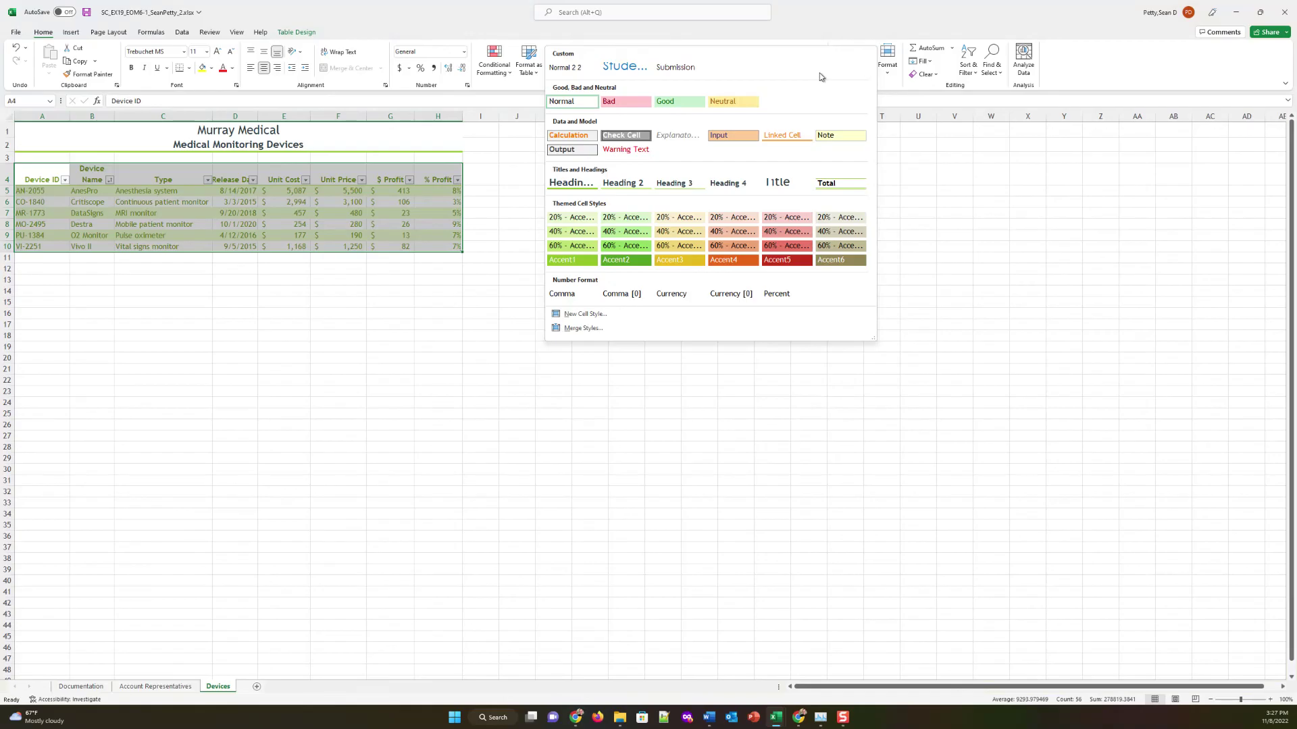
{"action": "left_click", "coordinate": [535, 73]}
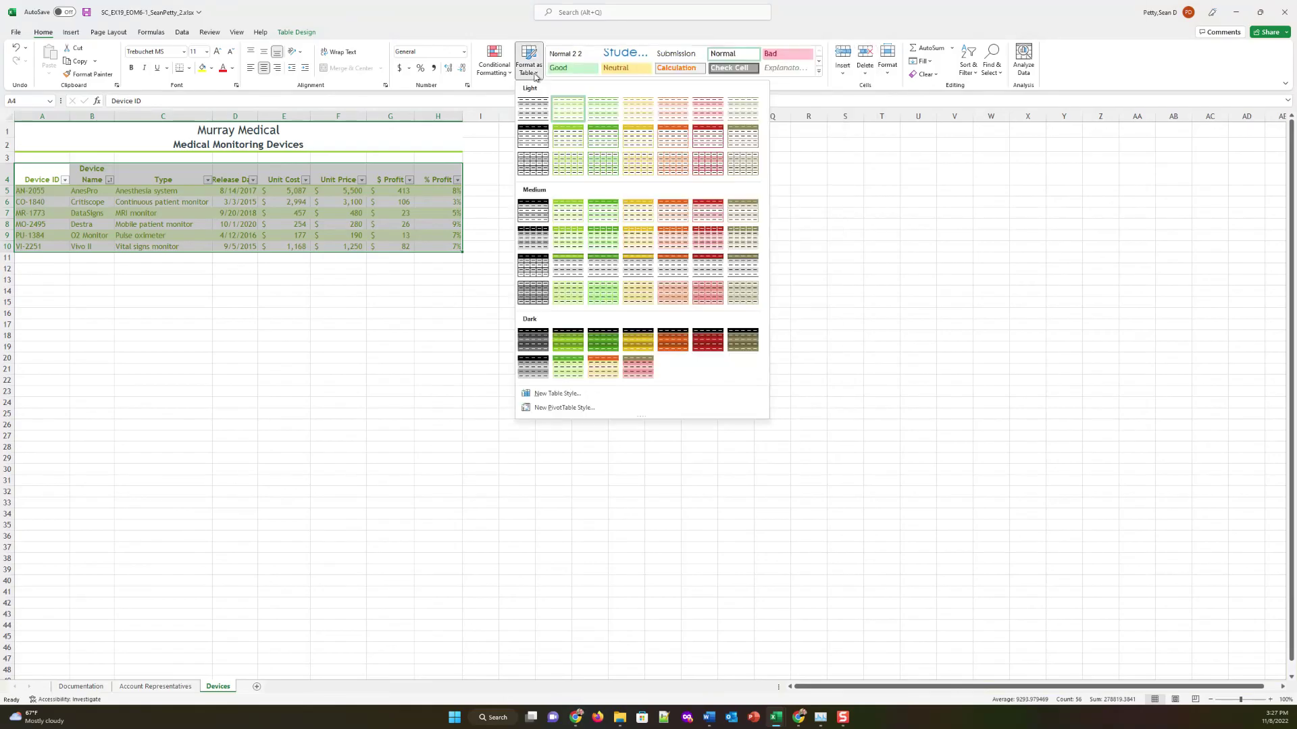
{"action": "left_click", "coordinate": [607, 215]}
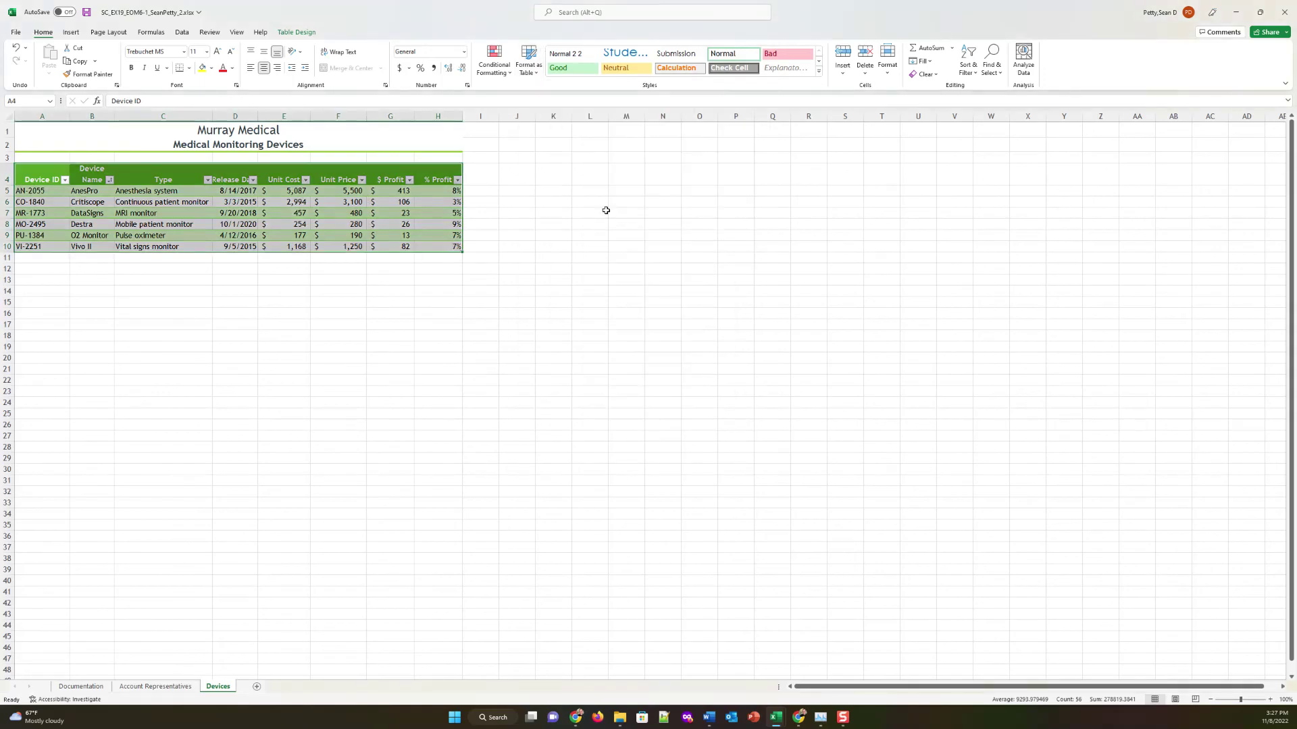
{"action": "left_click", "coordinate": [538, 71]}
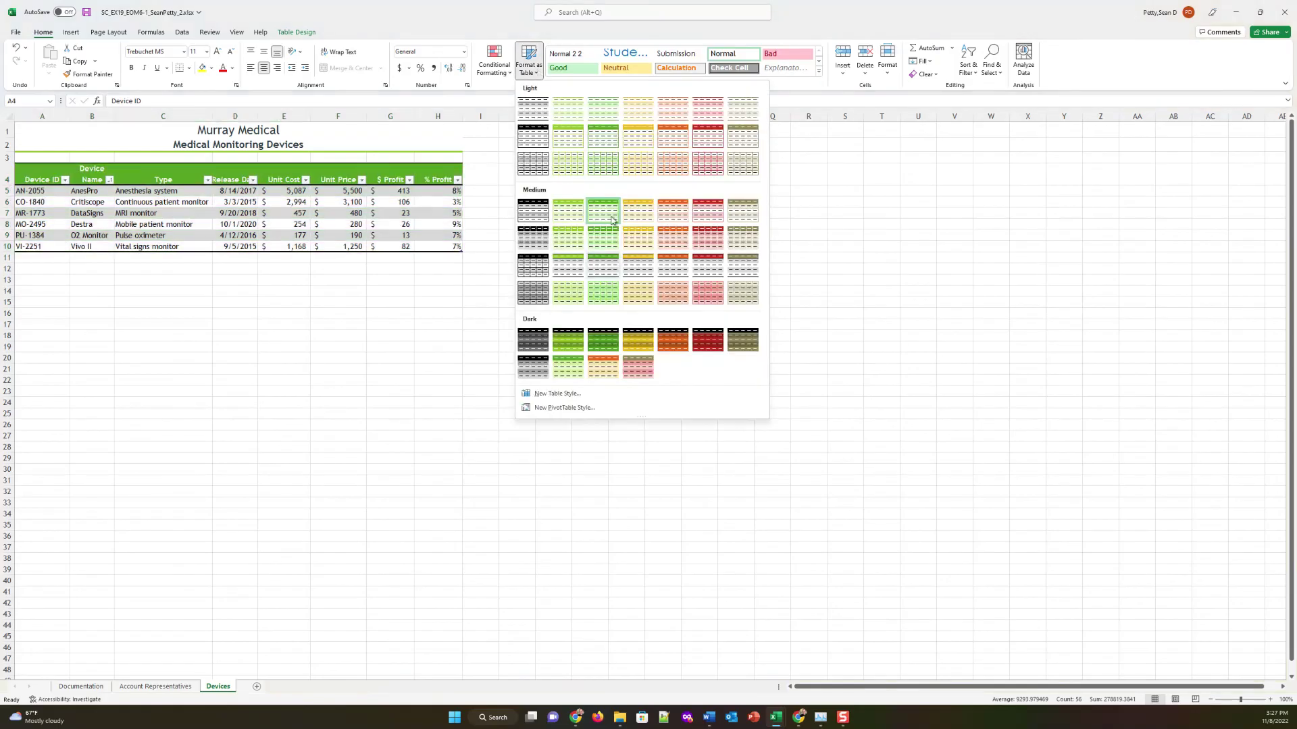
{"action": "left_click", "coordinate": [156, 288]}
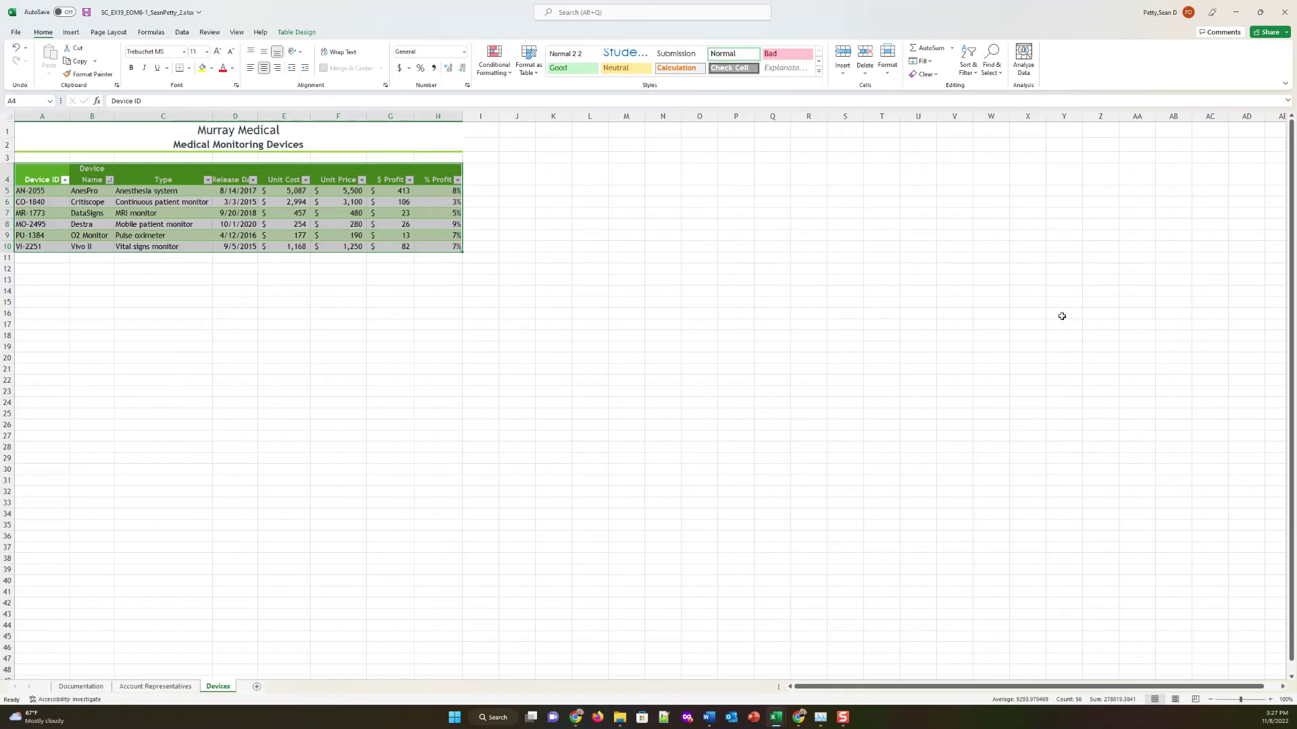
Wrap the text of the Release Date header in D4
{"action": "left_click", "coordinate": [260, 290]}
{"action": "left_click", "coordinate": [233, 177]}
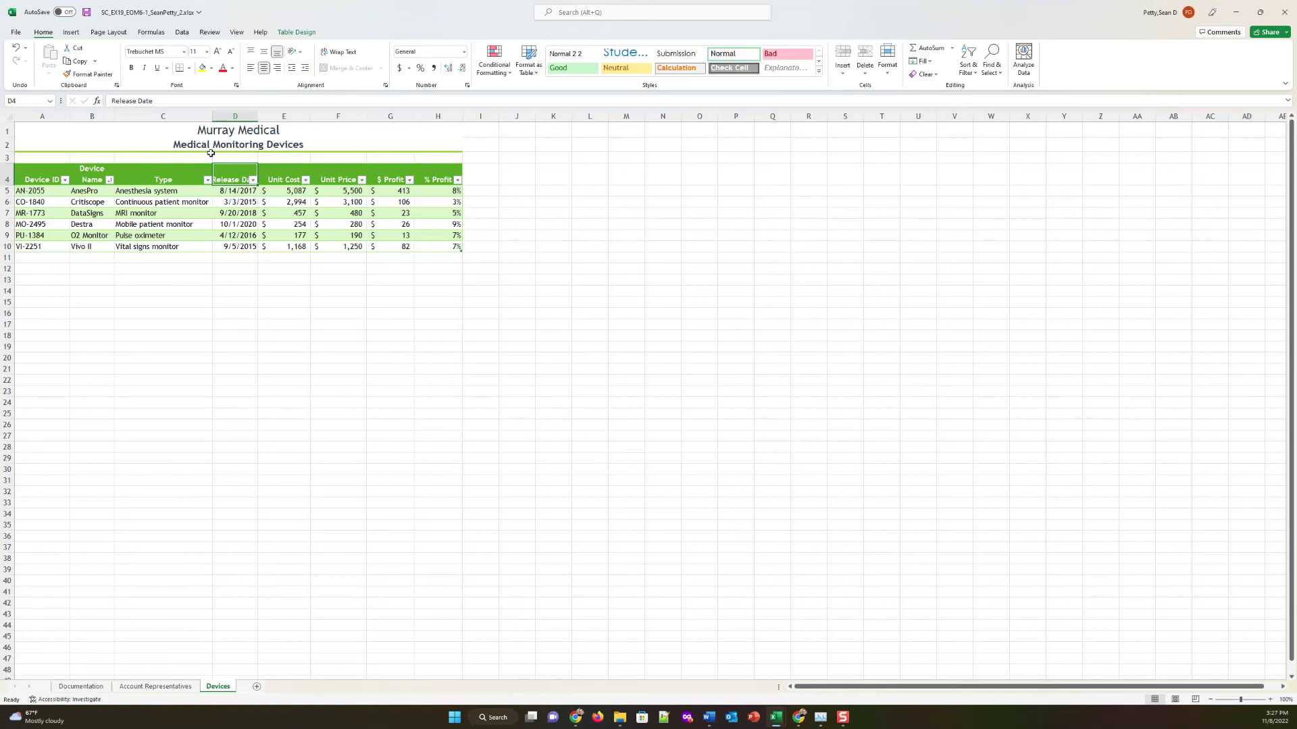
{"action": "left_click", "coordinate": [338, 54]}
{"action": "left_click", "coordinate": [45, 173]}
{"action": "left_click_drag", "start_coordinate": [45, 173], "coordinate": [434, 240]}
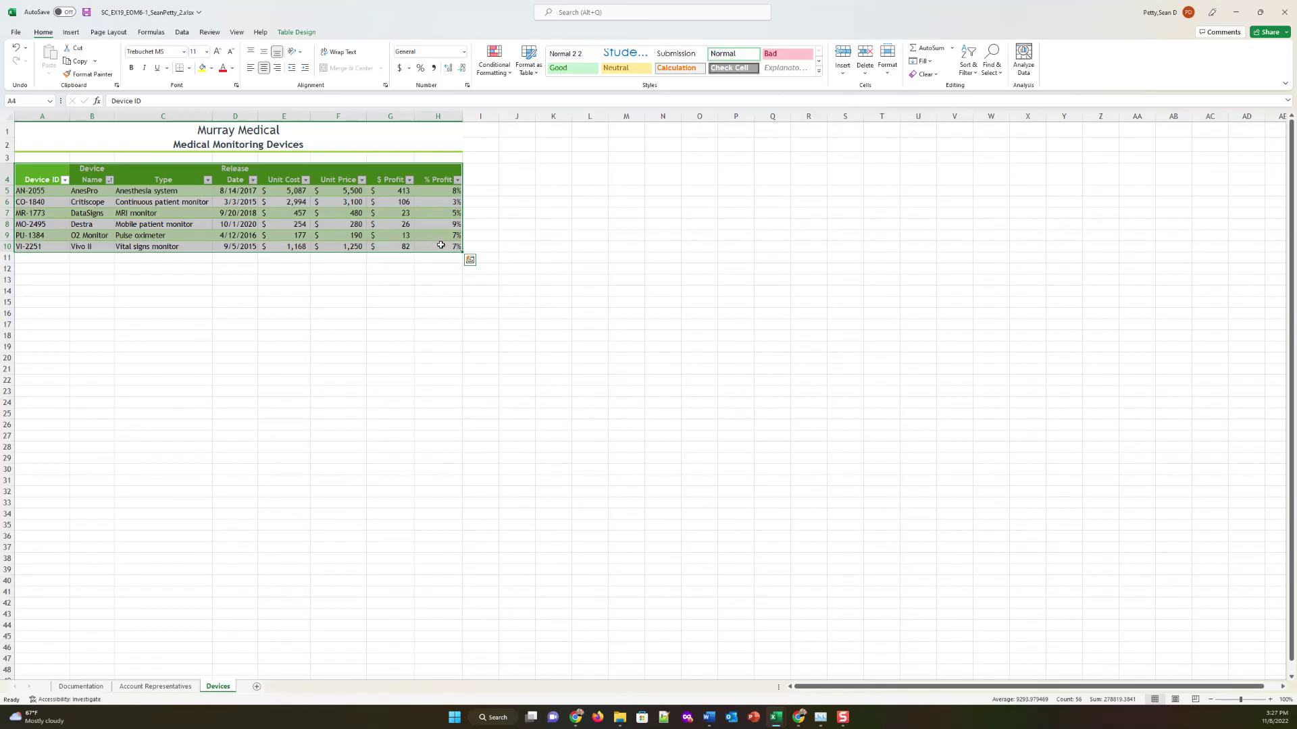
{"action": "left_click", "coordinate": [470, 263]}
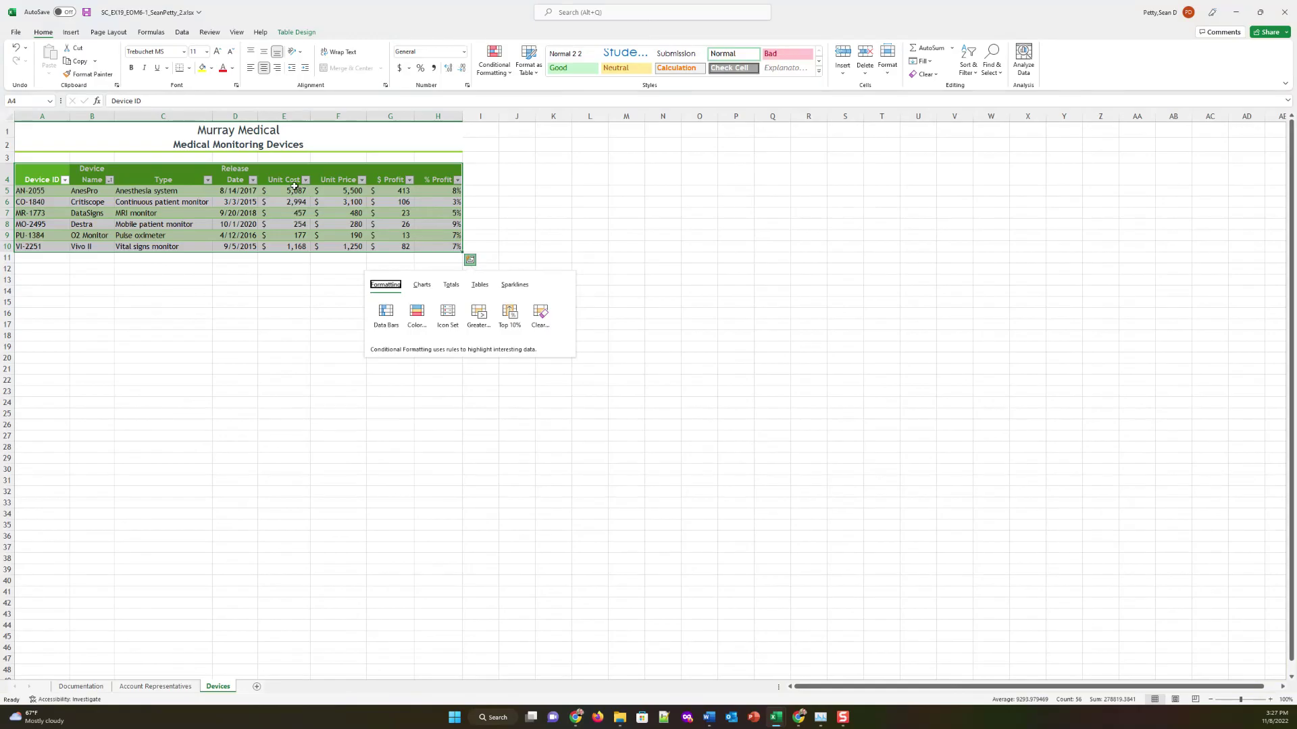
{"action": "left_click", "coordinate": [289, 34]}
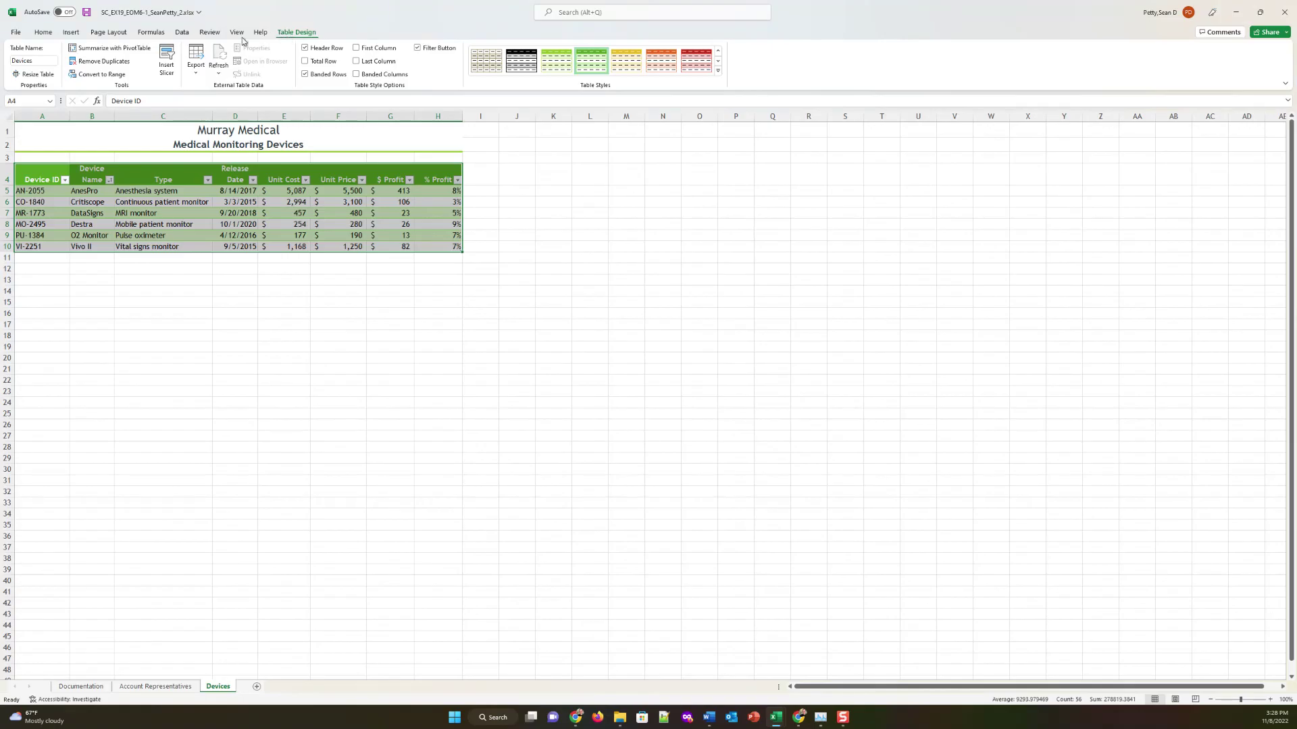
{"action": "right_click", "coordinate": [214, 195]}
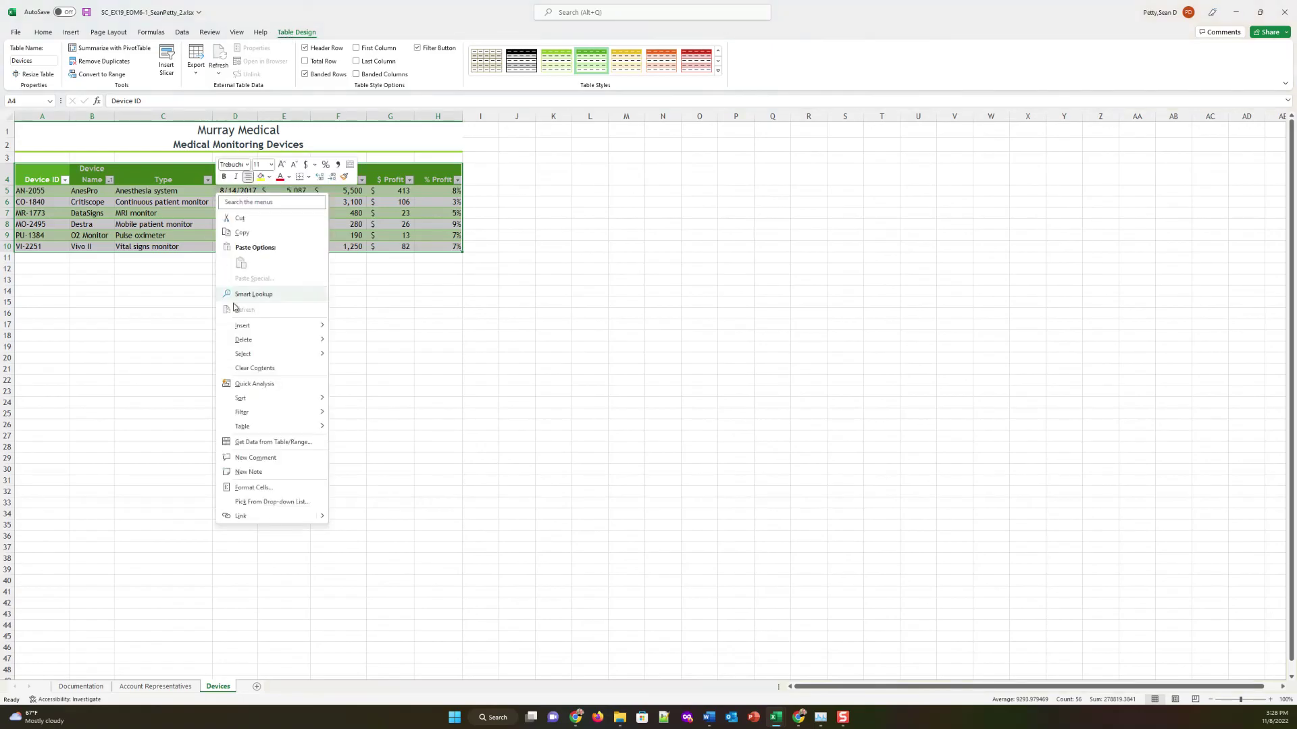
{"action": "left_click", "coordinate": [347, 241]}
Insert a new table row below the last Devices record, the Vivo II row
{"action": "left_click_drag", "start_coordinate": [34, 247], "coordinate": [446, 248]}
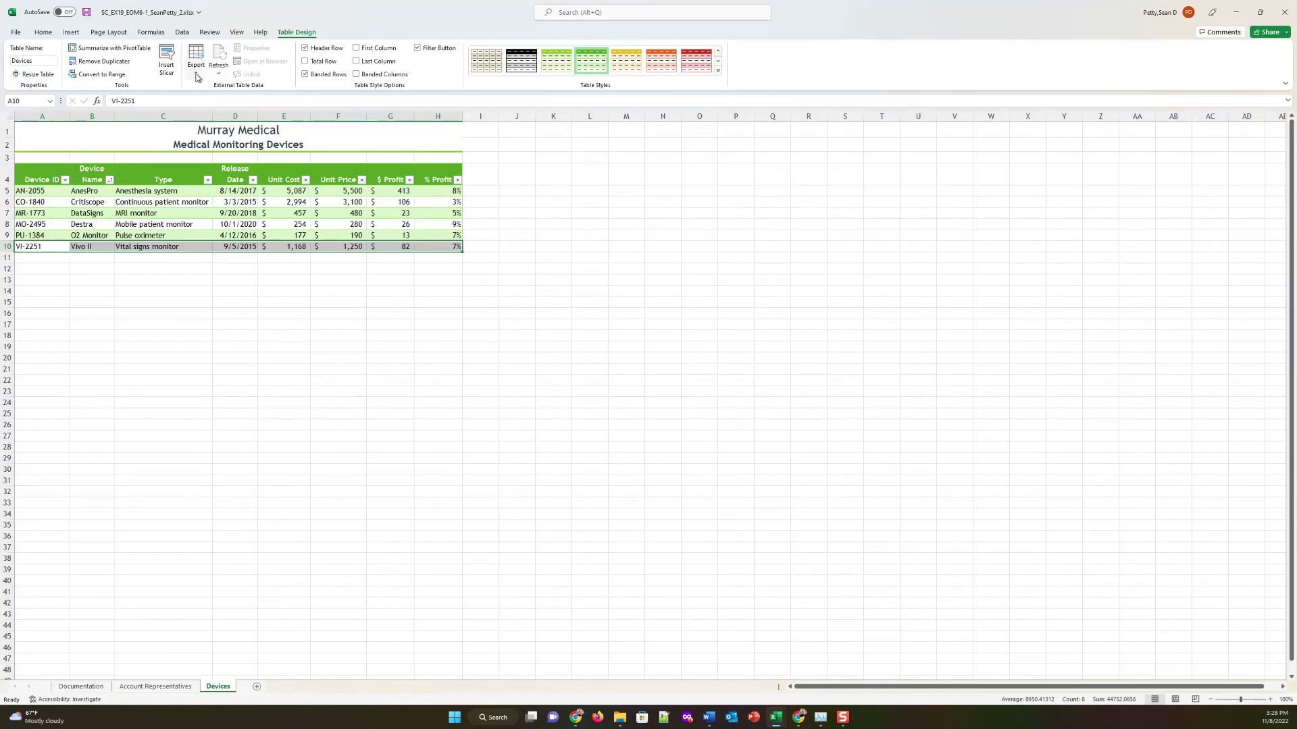
{"action": "right_click", "coordinate": [311, 248]}
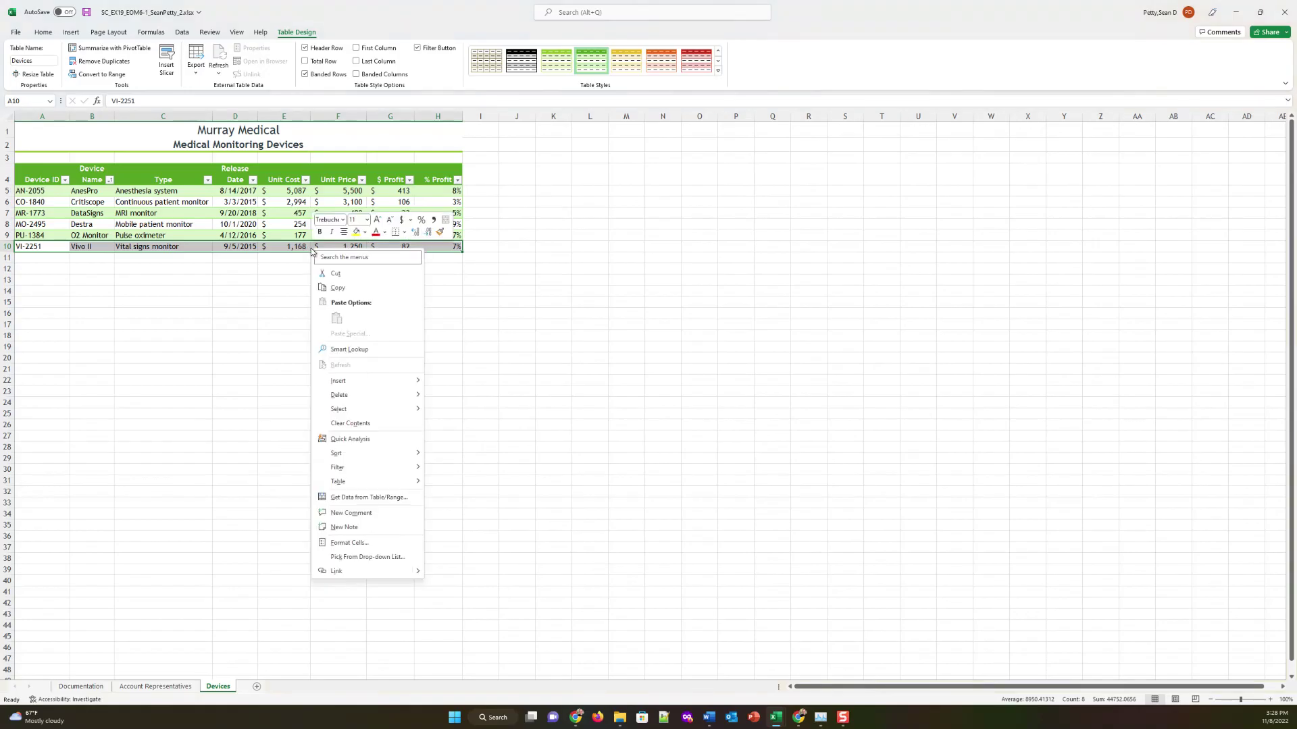
{"action": "mouse_move", "coordinate": [358, 385]}
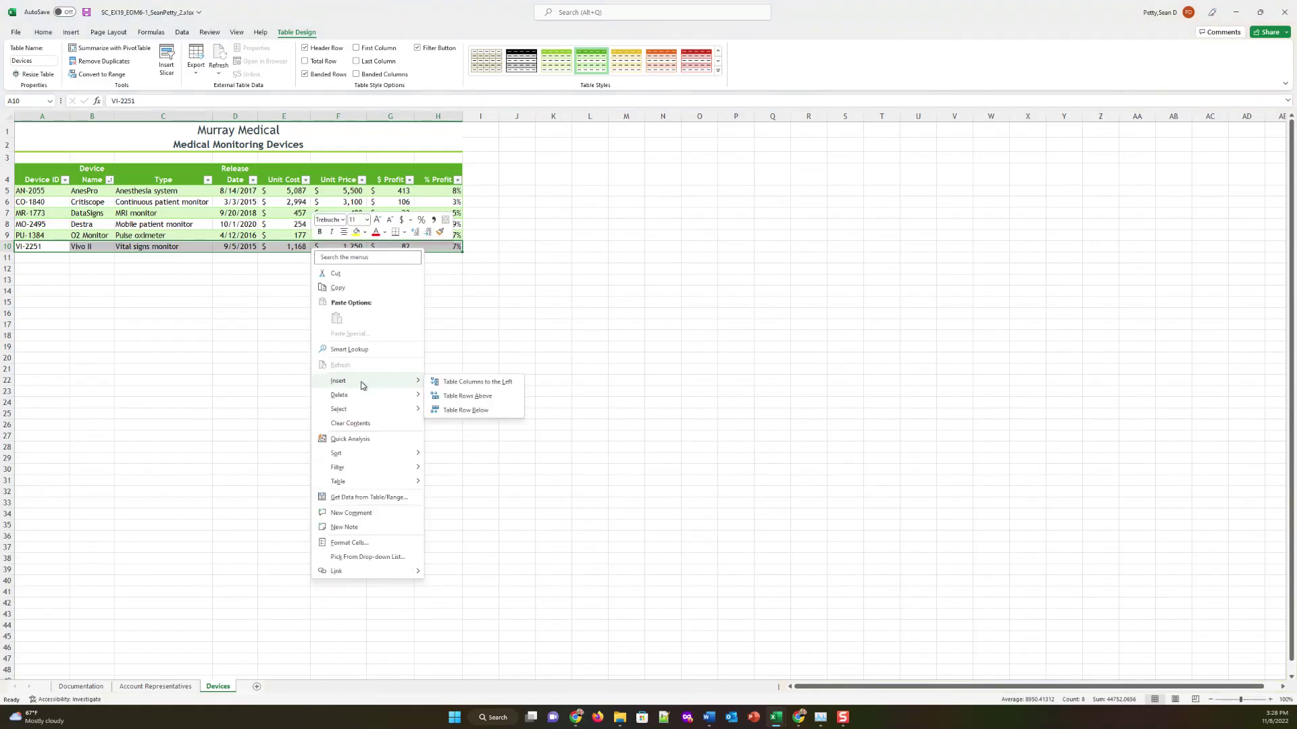
{"action": "left_click", "coordinate": [460, 410]}
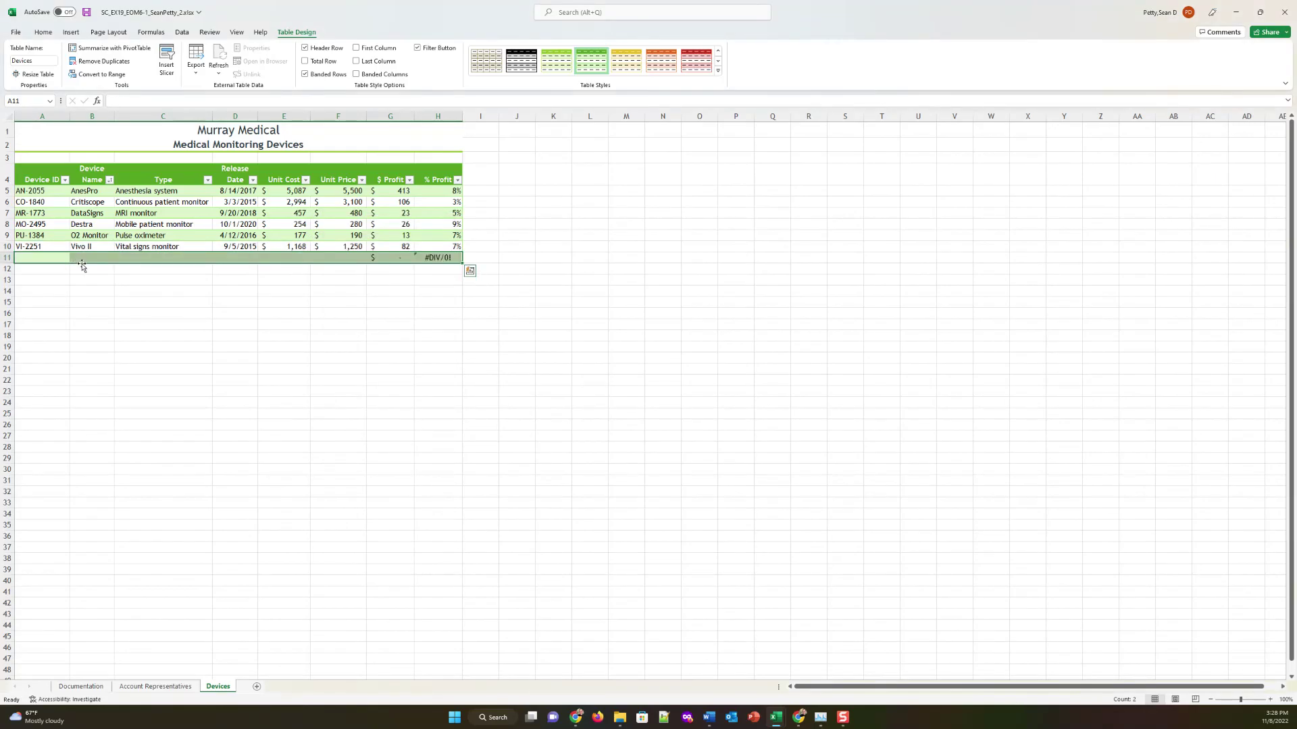
{"action": "left_click", "coordinate": [54, 280]}
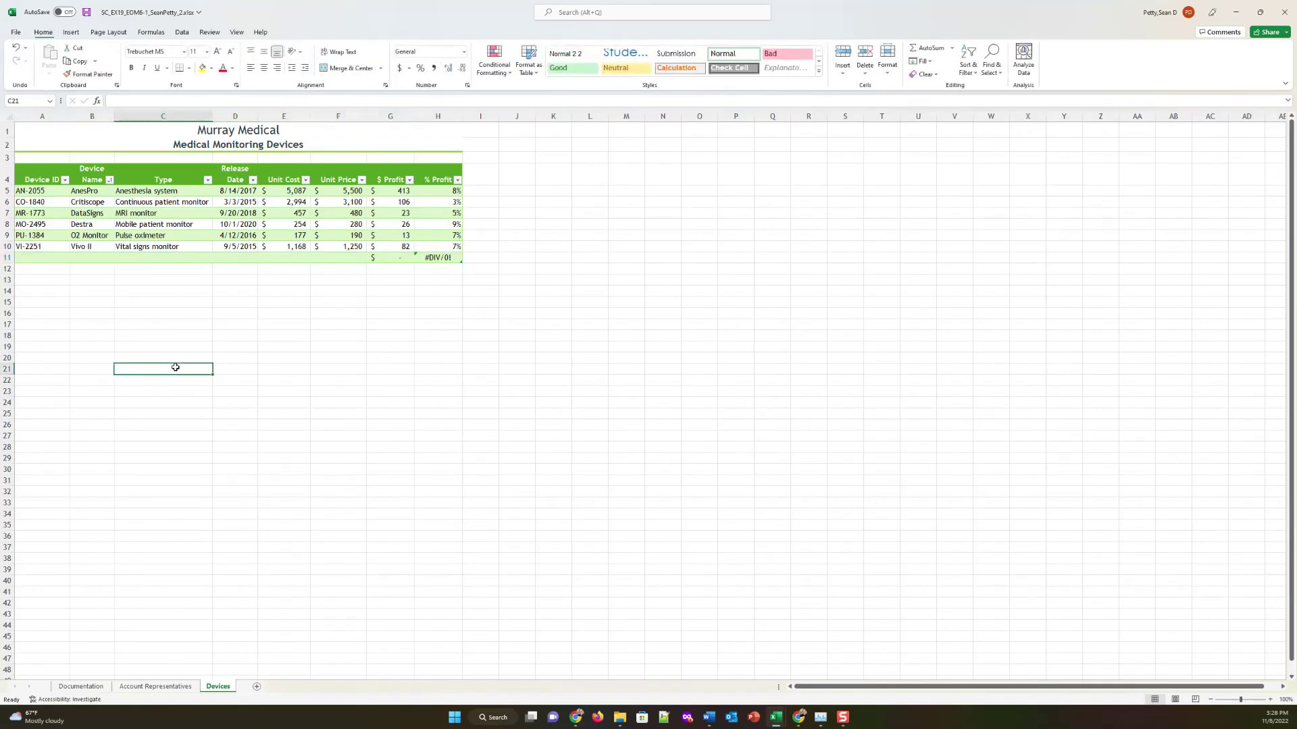
Enter Device ID VI-2550 and Device Name Vivo III in the new row 11 of the Devices table
{"action": "left_click", "coordinate": [44, 257]}
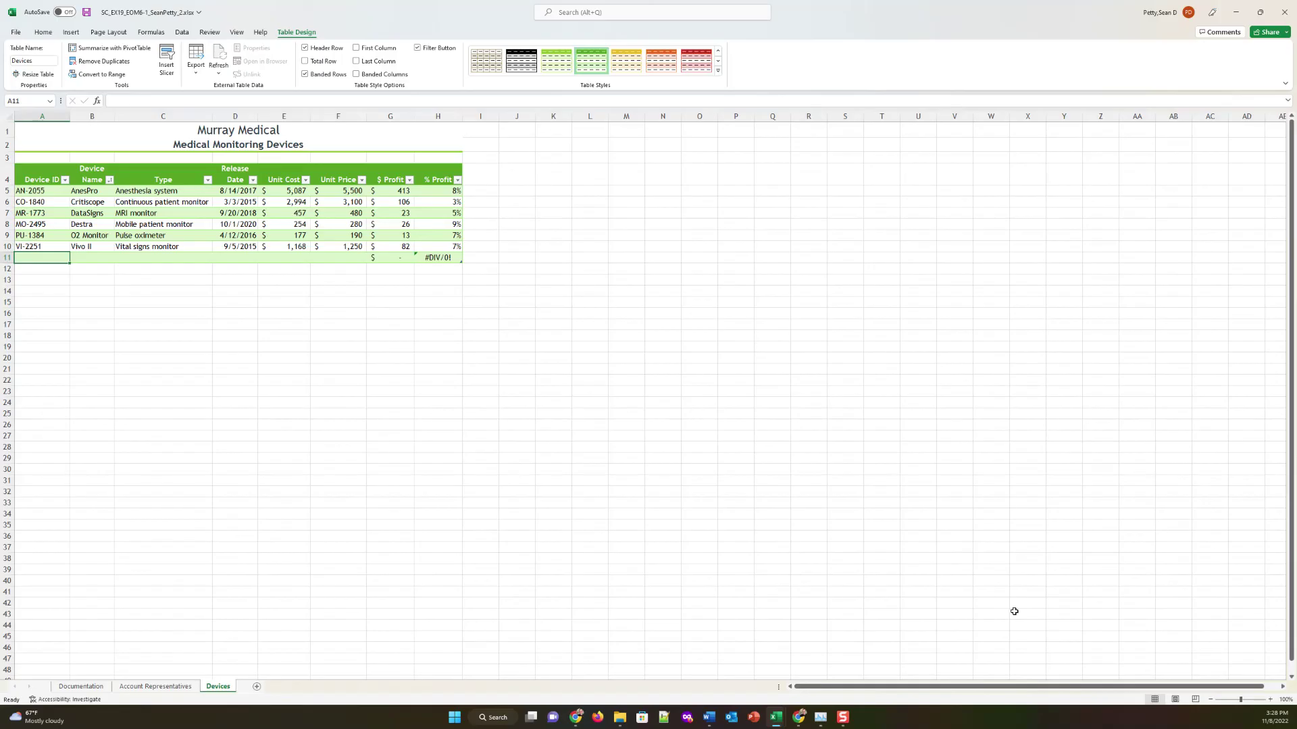
{"action": "type", "text": "V"}
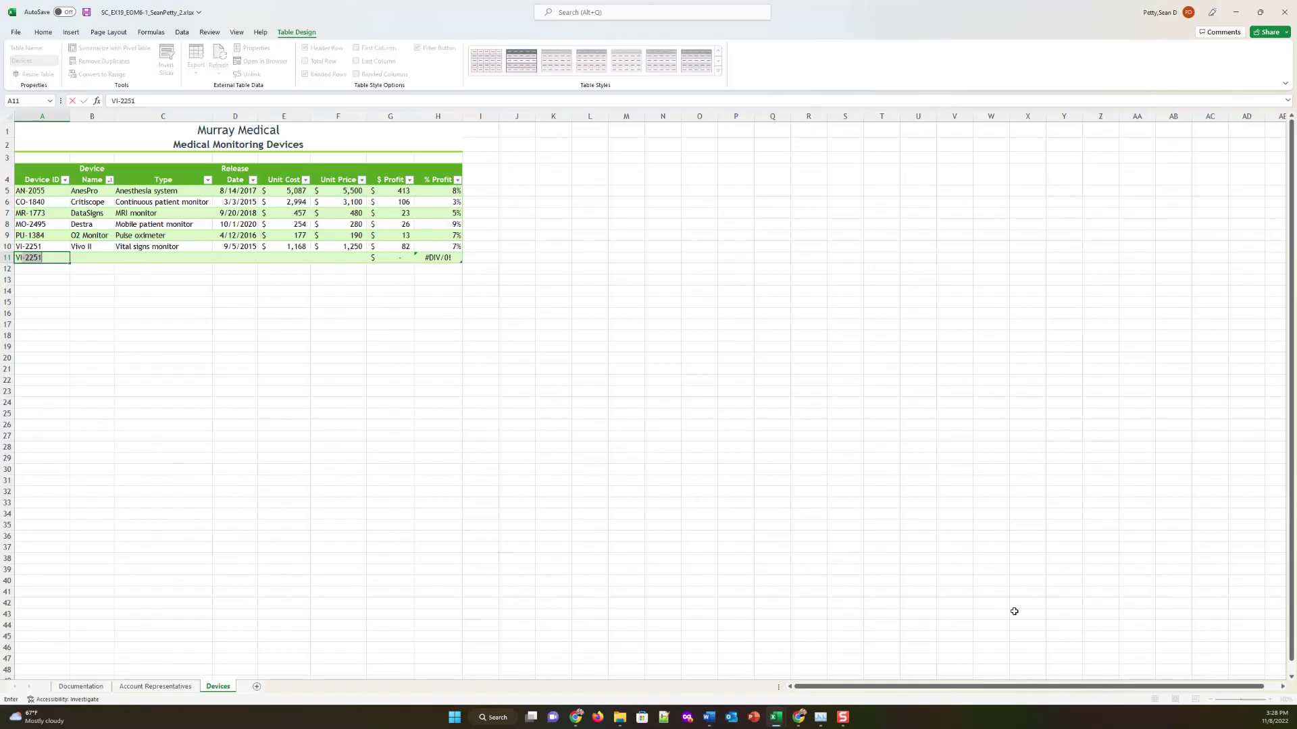
{"action": "type", "text": "I2550"}
{"action": "key", "text": "BackSpace"}
{"action": "key", "text": "BackSpace"}
{"action": "key", "text": "BackSpace"}
{"action": "key", "text": "BackSpace"}
{"action": "type", "text": "-"}
{"action": "type", "text": "2550"}
{"action": "key", "text": "Tab"}
{"action": "type", "text": "Vivo"}
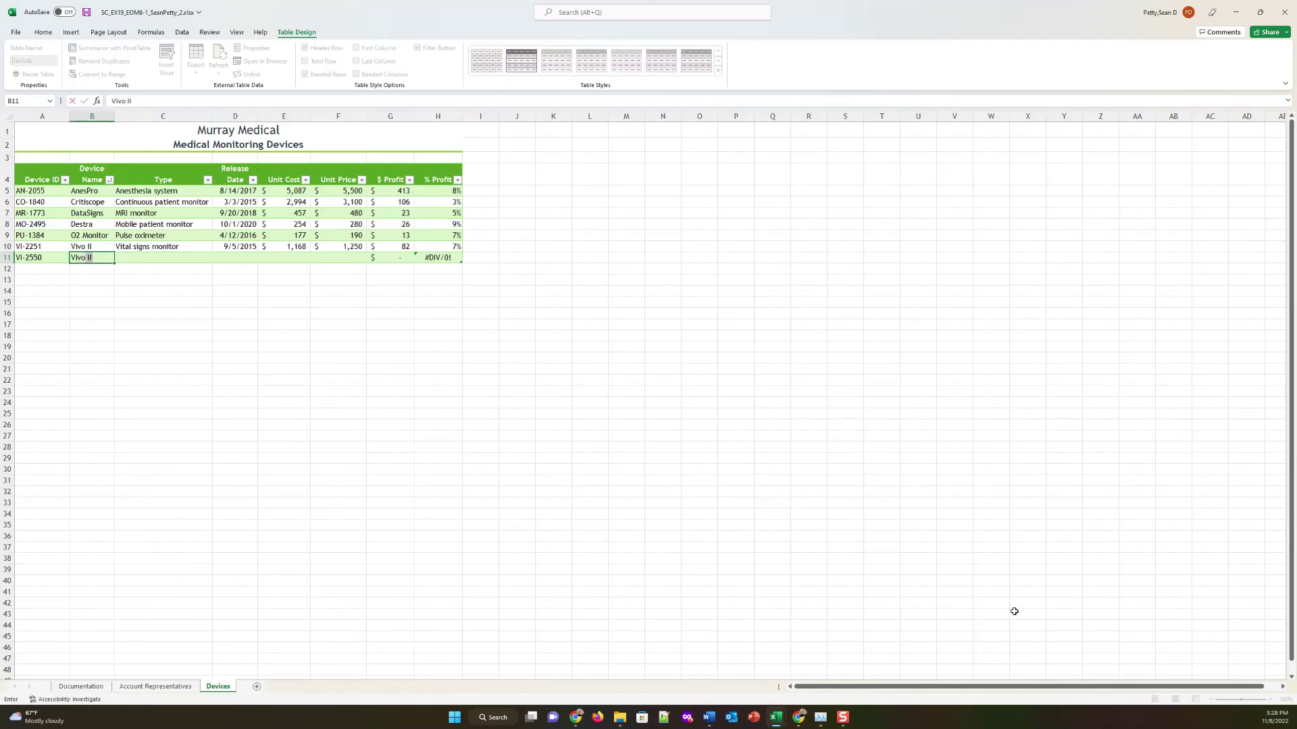
{"action": "type", "text": "l"}
{"action": "type", "text": " III"}
{"action": "key", "text": "Tab"}
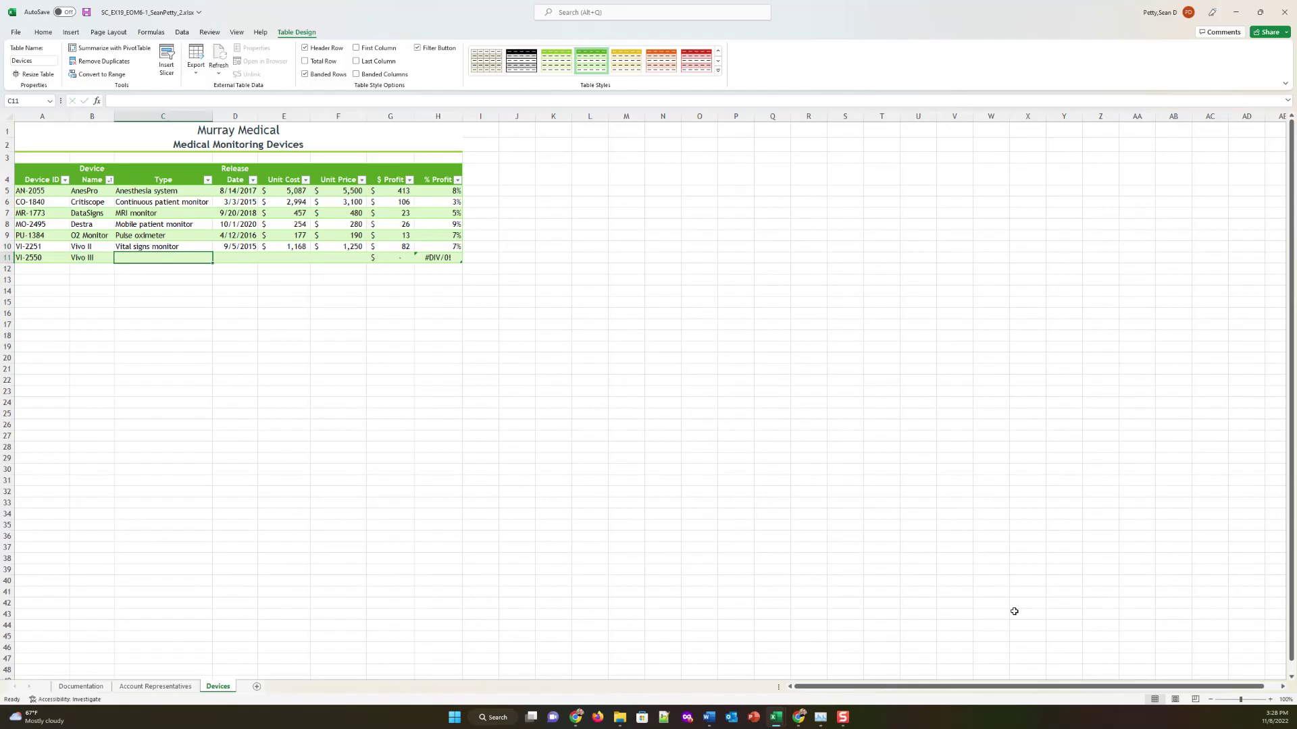
Give the Vivo III record the Type Vital signs monitor and the Release Date 10/17/2020
{"action": "type", "text": "Vital S"}
{"action": "key", "text": "BackSpace"}
{"action": "key", "text": "BackSpace"}
{"action": "type", "text": "s"}
{"action": "key", "text": "Tab"}
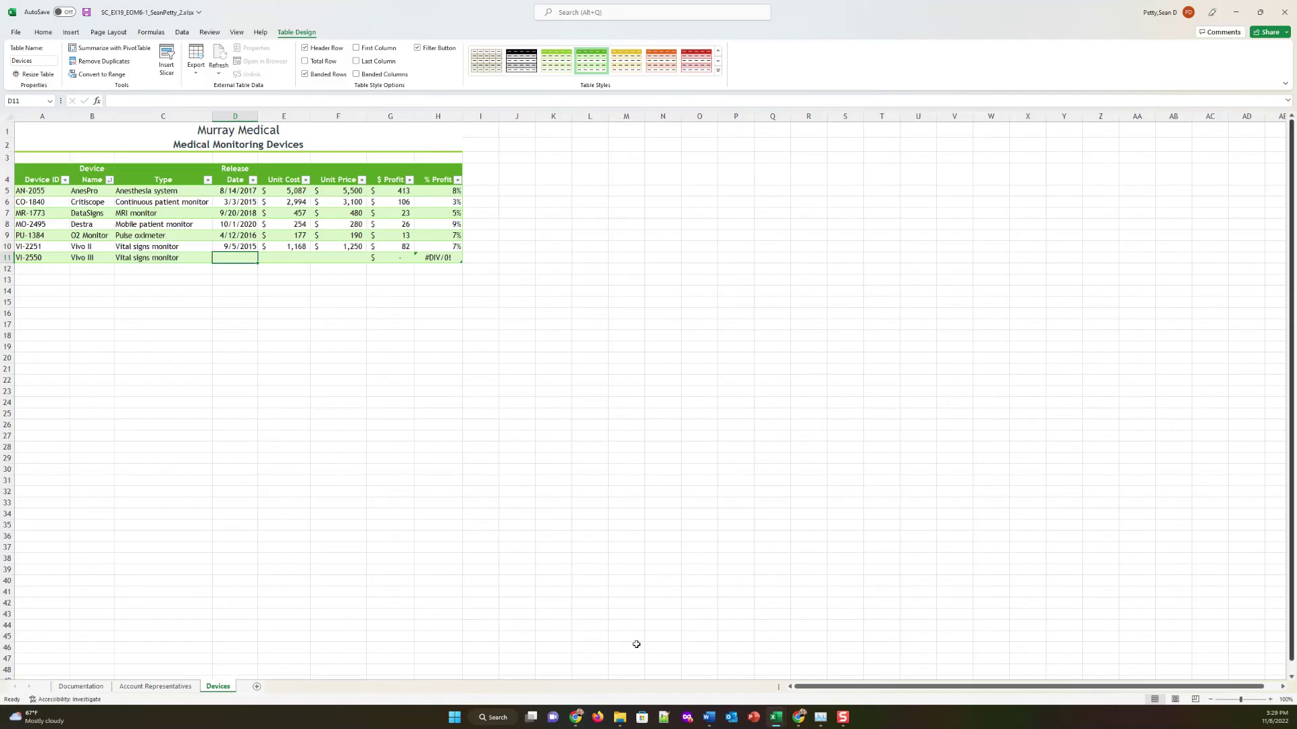
{"action": "left_click_drag", "start_coordinate": [230, 260], "coordinate": [206, 257]}
{"action": "left_click", "coordinate": [225, 258]}
{"action": "type", "text": "10/17/2020"}
Enter a Unit Cost of 1386 and a Unit Price of 1500 for the Vivo III record
{"action": "left_click", "coordinate": [299, 260]}
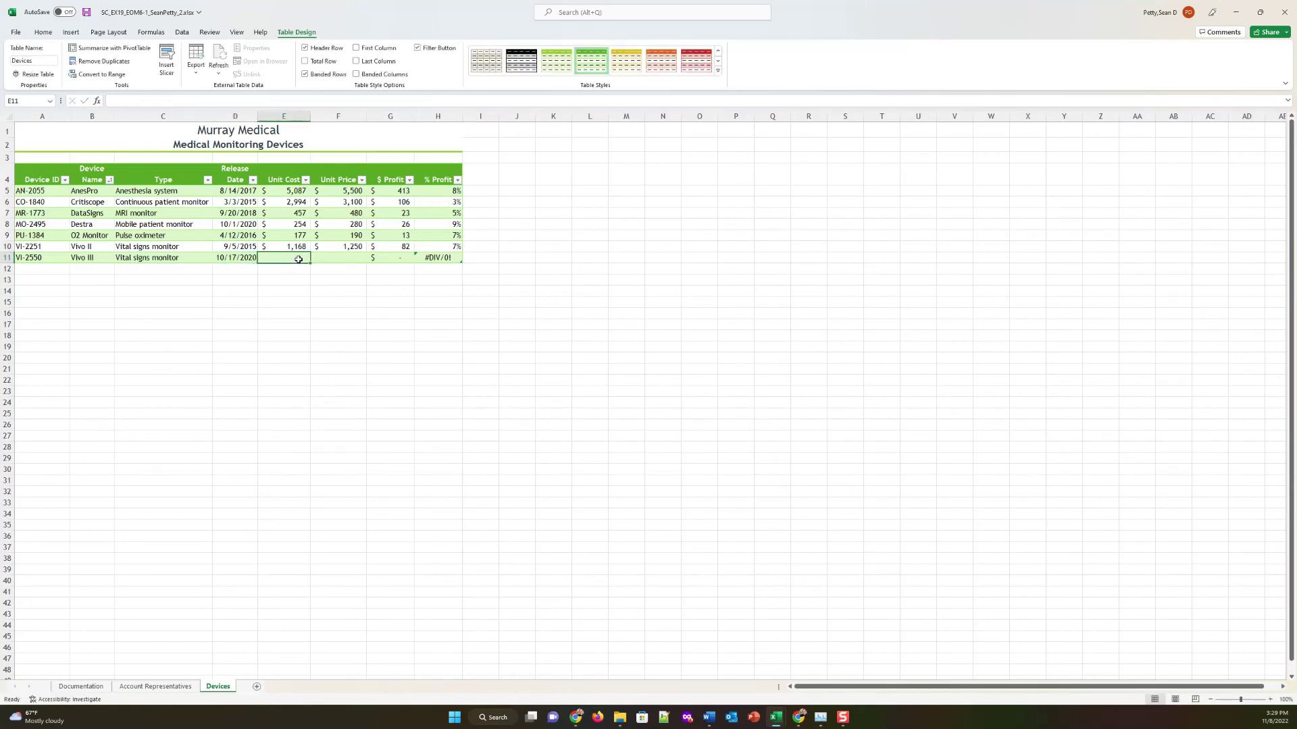
{"action": "type", "text": "1386"}
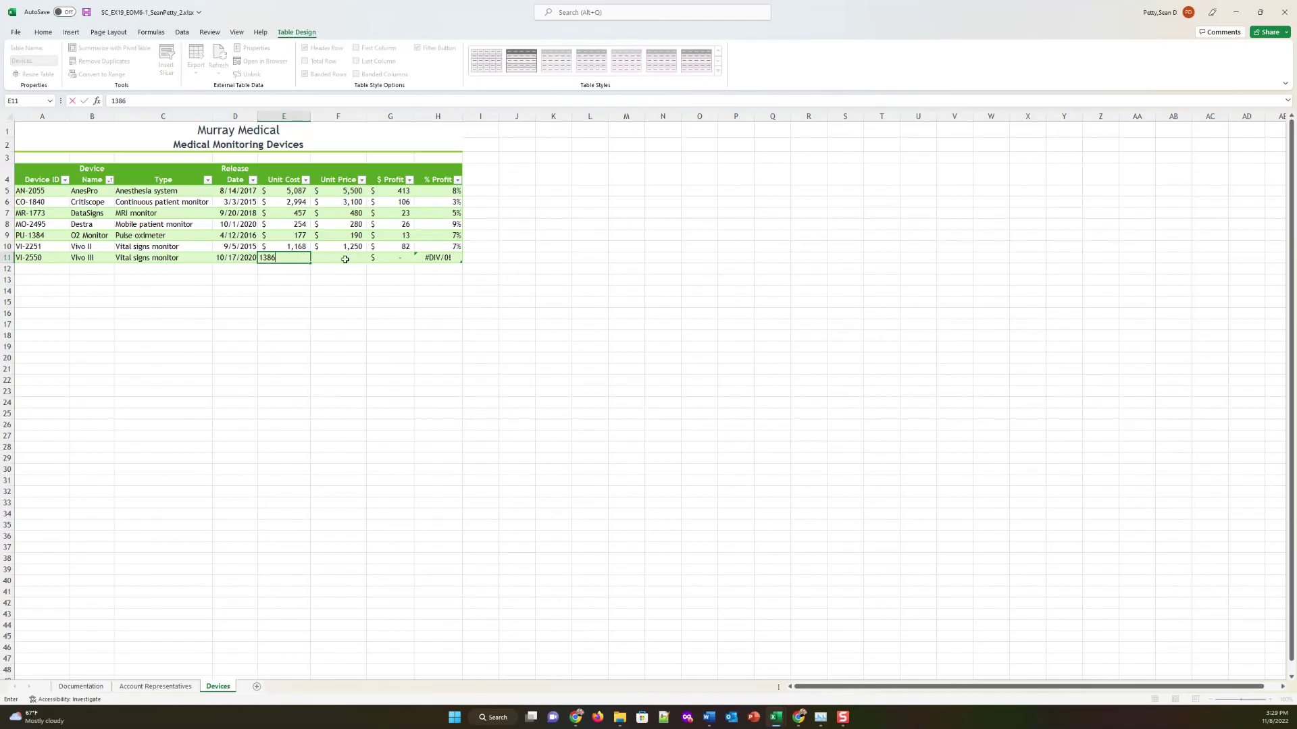
{"action": "left_click", "coordinate": [344, 259]}
{"action": "type", "text": "1500"}
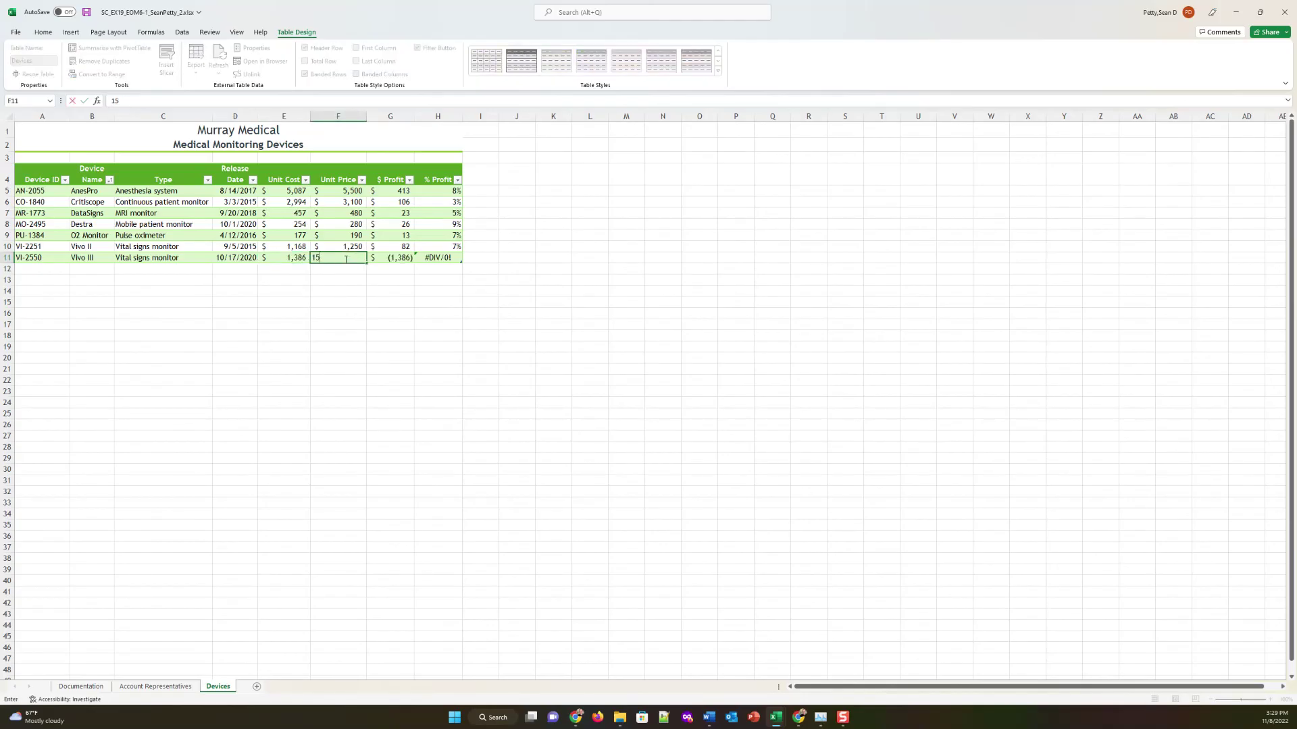
{"action": "left_click", "coordinate": [352, 312]}
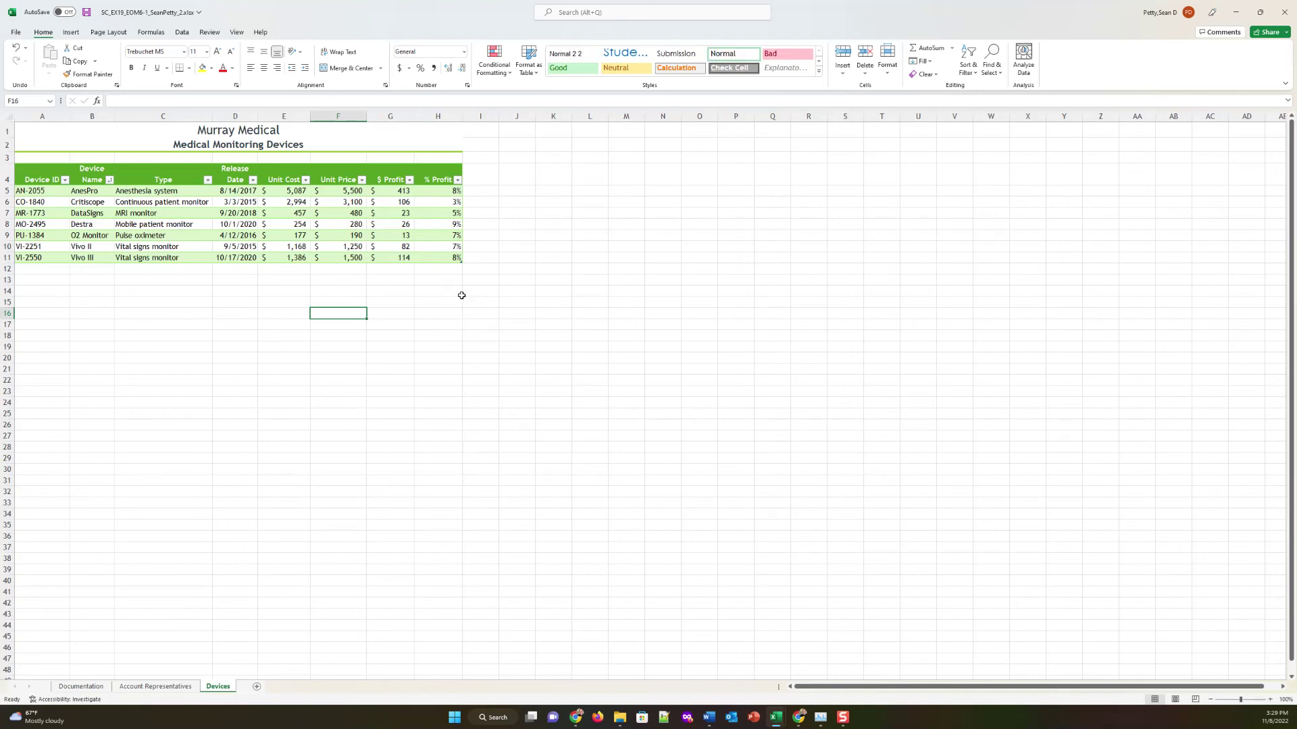
{"action": "left_click", "coordinate": [466, 261]}
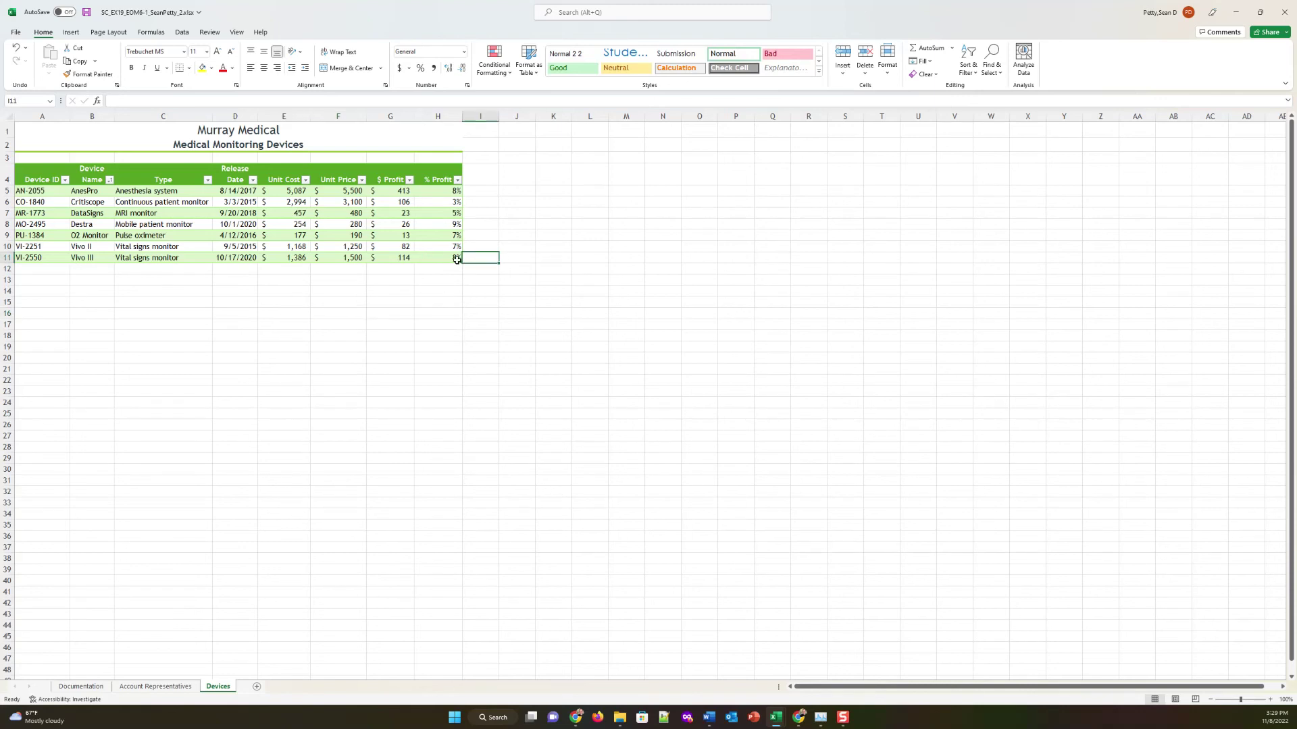
{"action": "left_click", "coordinate": [281, 334]}
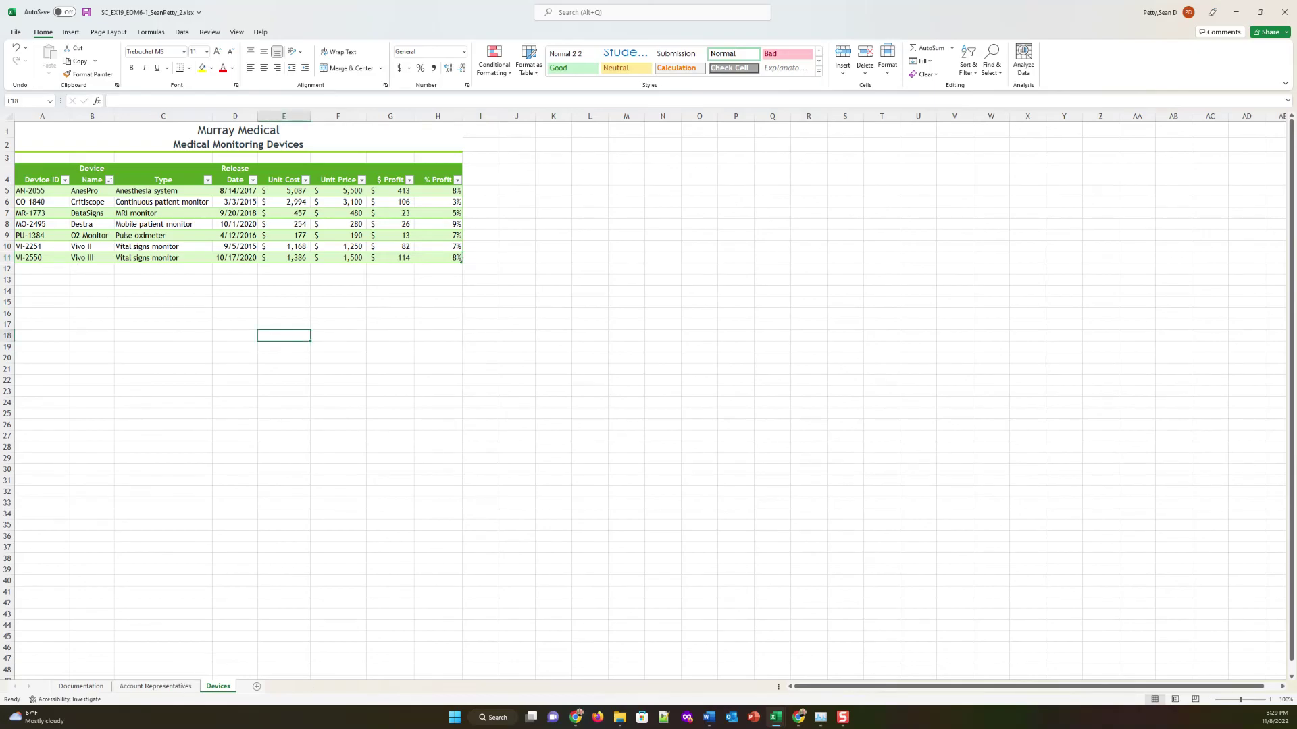
Review the finished tables and ranges on the Account Representatives sheet
{"action": "left_click", "coordinate": [155, 686]}
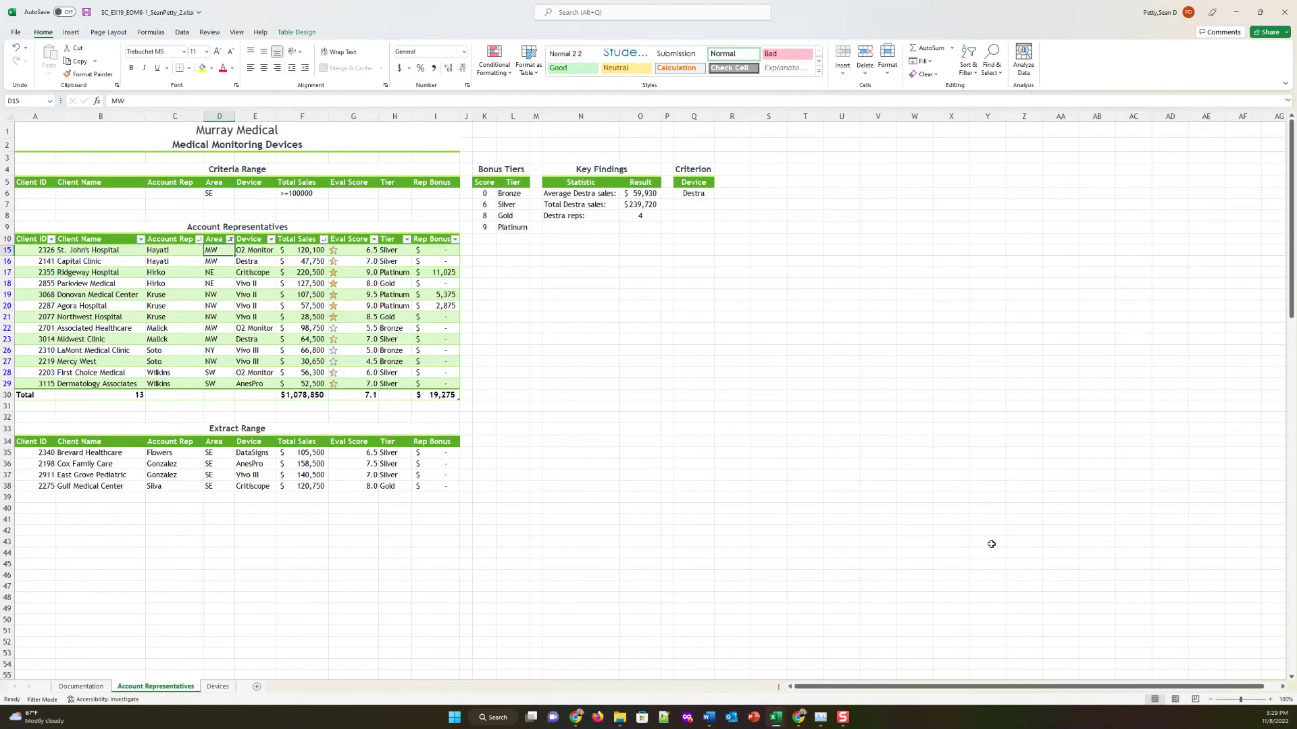
{"action": "scroll", "coordinate": [437, 454], "scroll_direction": "down", "scroll_amount": 5}
{"action": "scroll", "coordinate": [440, 458], "scroll_direction": "up", "scroll_amount": 5}
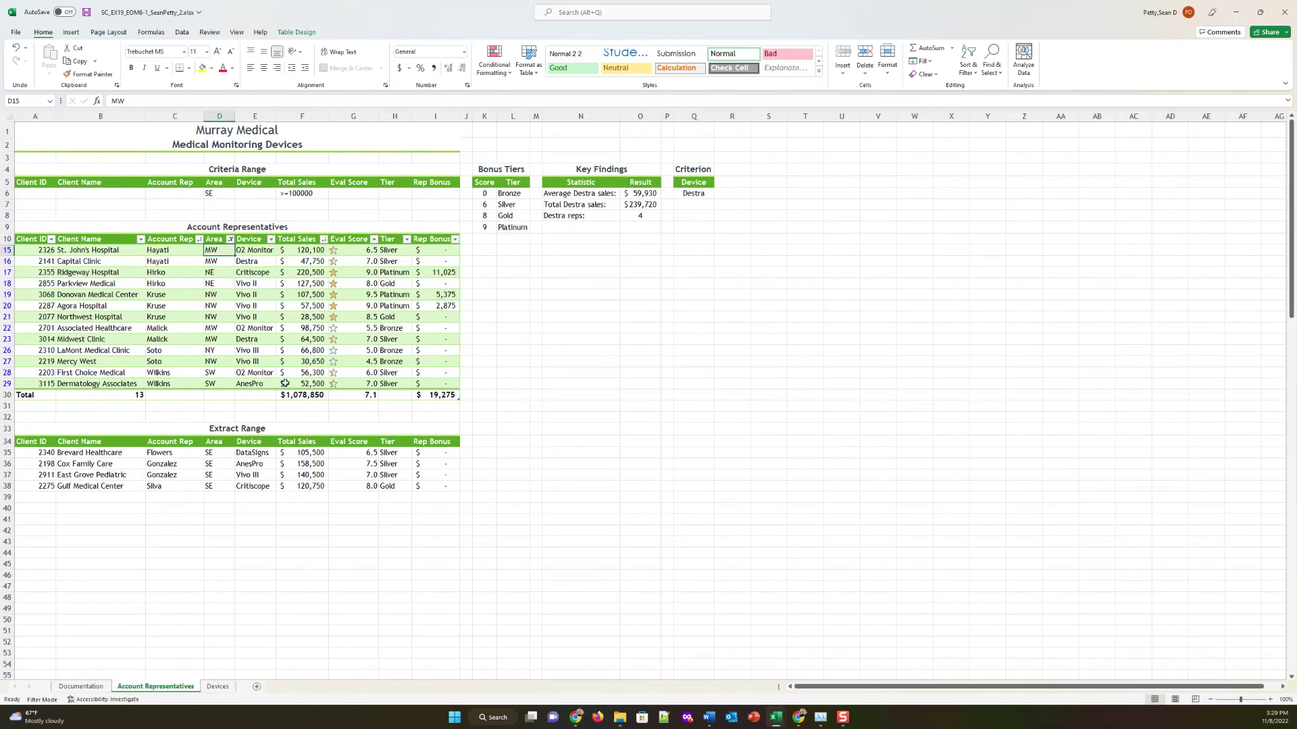